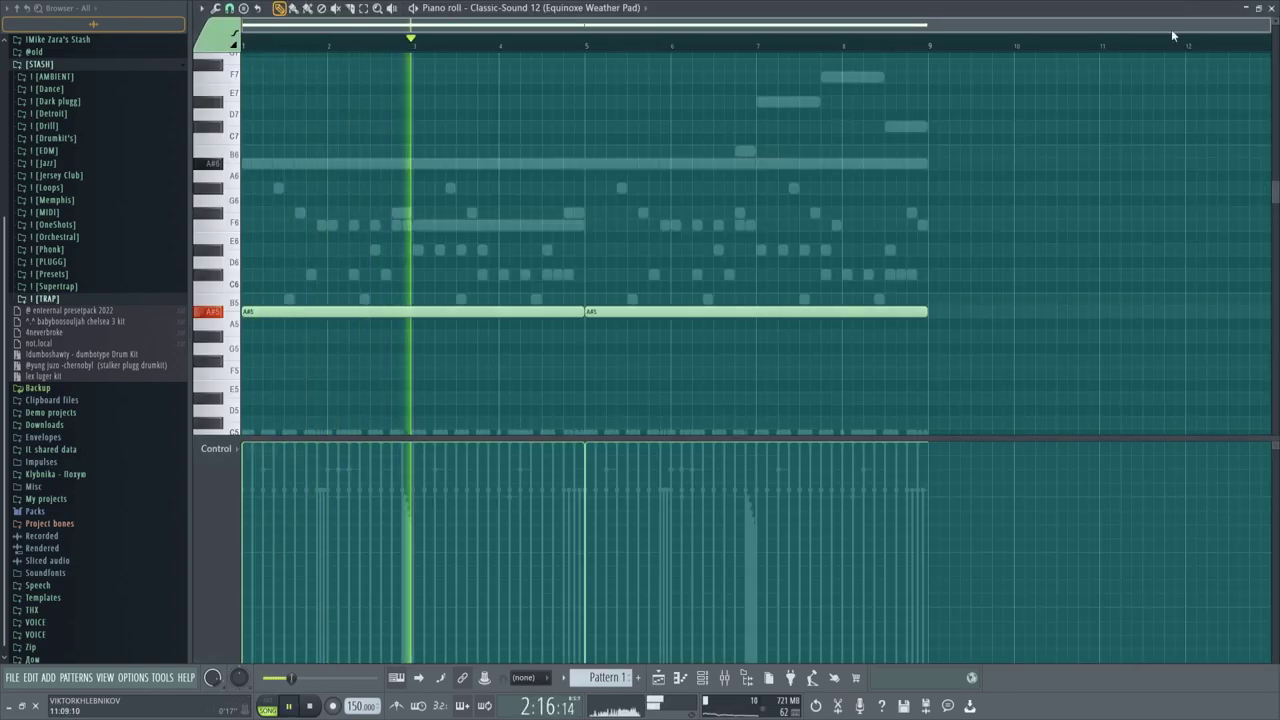
View the instrument behind the Classic-Sound 12 pad channel, then close it and stop playback.
{"action": "key", "text": "F7"}
{"action": "left_click", "coordinate": [290, 43]}
{"action": "left_click_drag", "start_coordinate": [341, 107], "coordinate": [367, 127]}
{"action": "left_click", "coordinate": [503, 127]}
{"action": "key", "text": "space"}
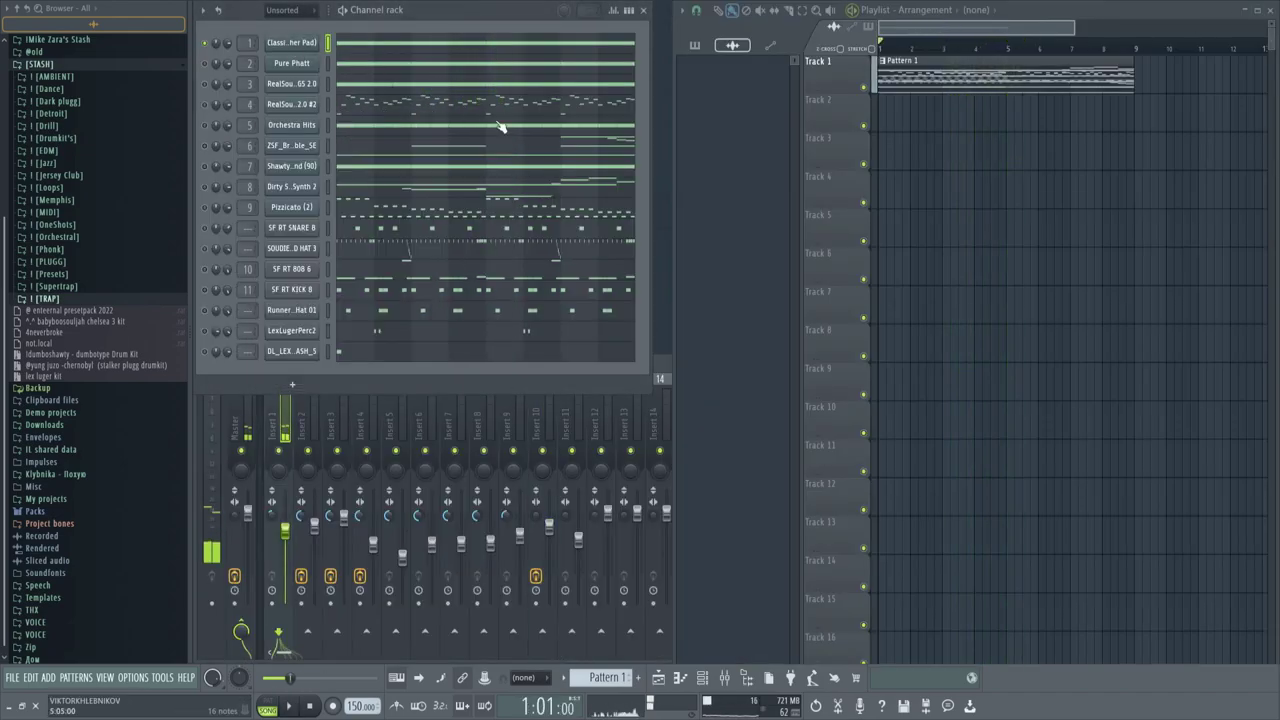
View the Pure Phatt channel's Weezl Fuzz patch and play back its notes in the piano roll.
{"action": "left_click", "coordinate": [327, 66]}
{"action": "left_click_drag", "start_coordinate": [342, 128], "coordinate": [352, 153]}
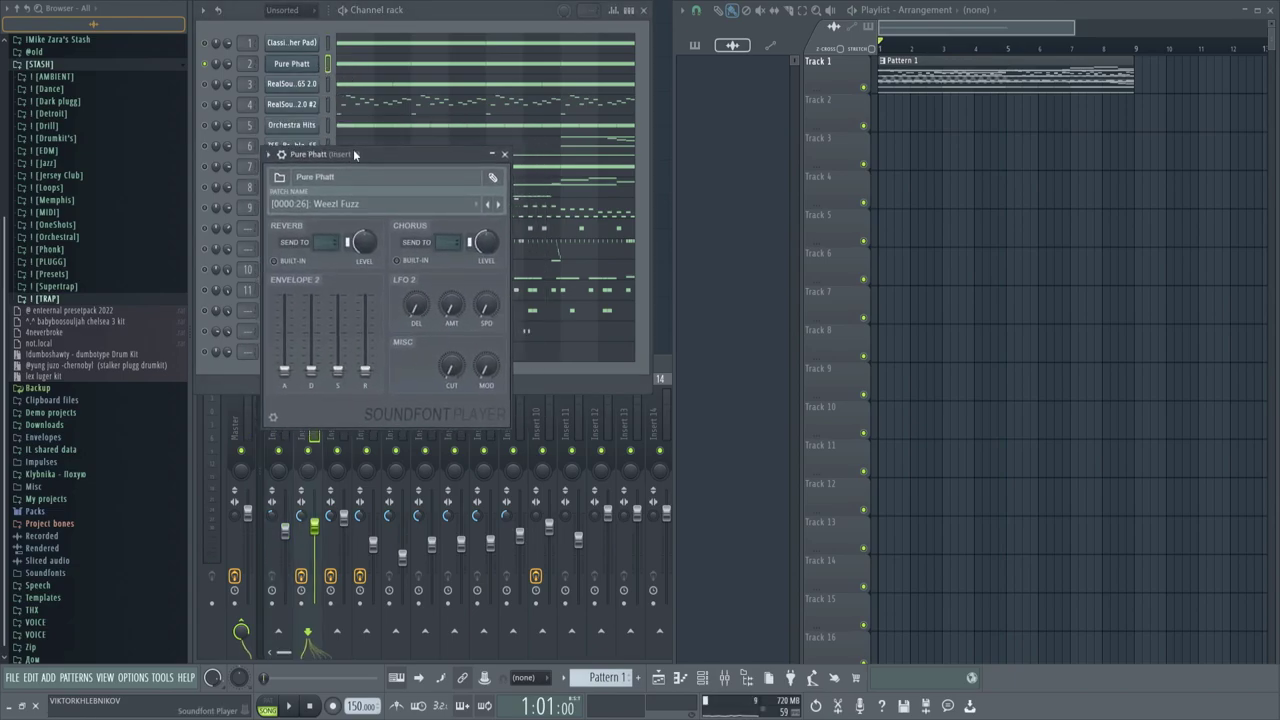
{"action": "left_click", "coordinate": [364, 67]}
{"action": "key", "text": "space"}
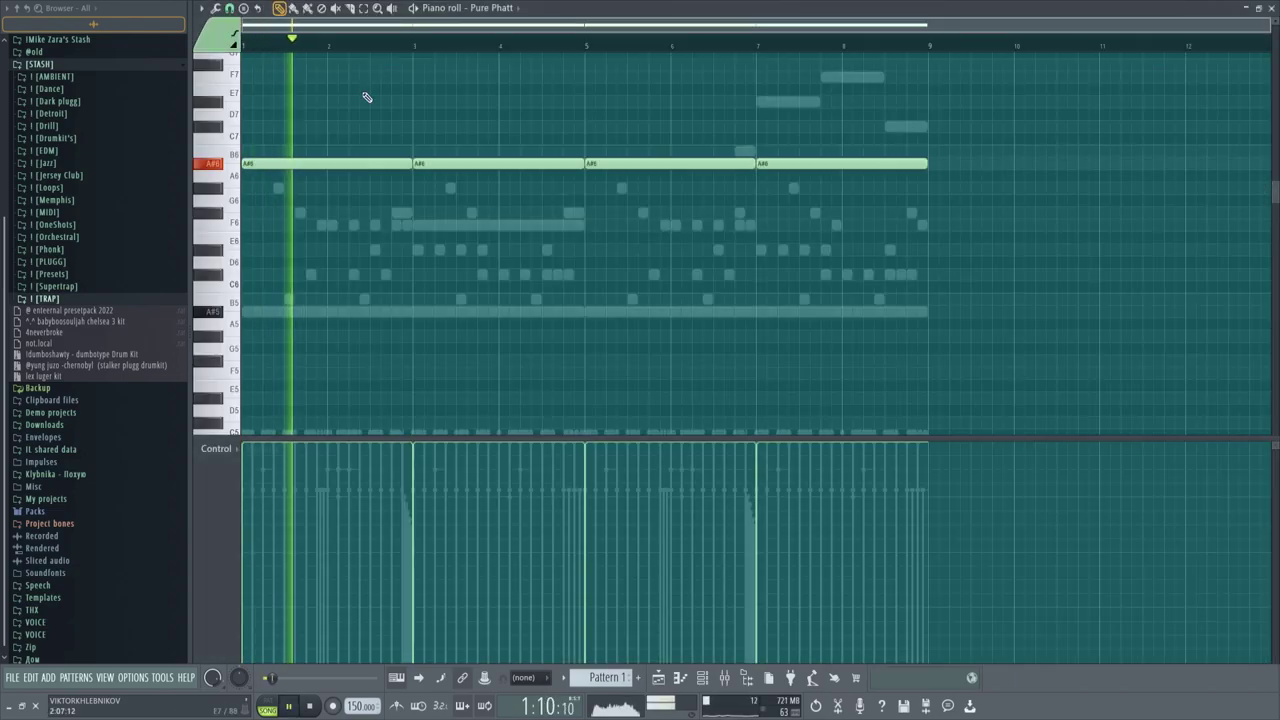
{"action": "left_click_drag", "start_coordinate": [940, 237], "coordinate": [150, 136]}
{"action": "left_click", "coordinate": [1266, 9]}
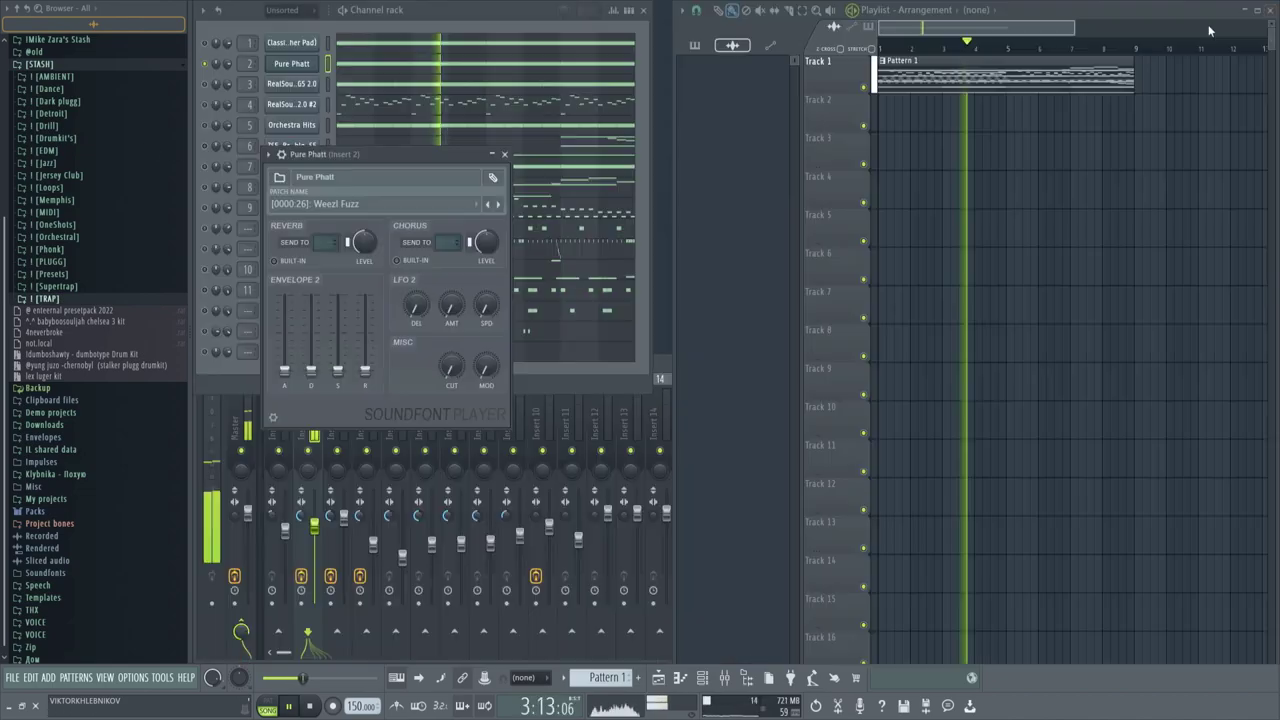
{"action": "left_click", "coordinate": [492, 172]}
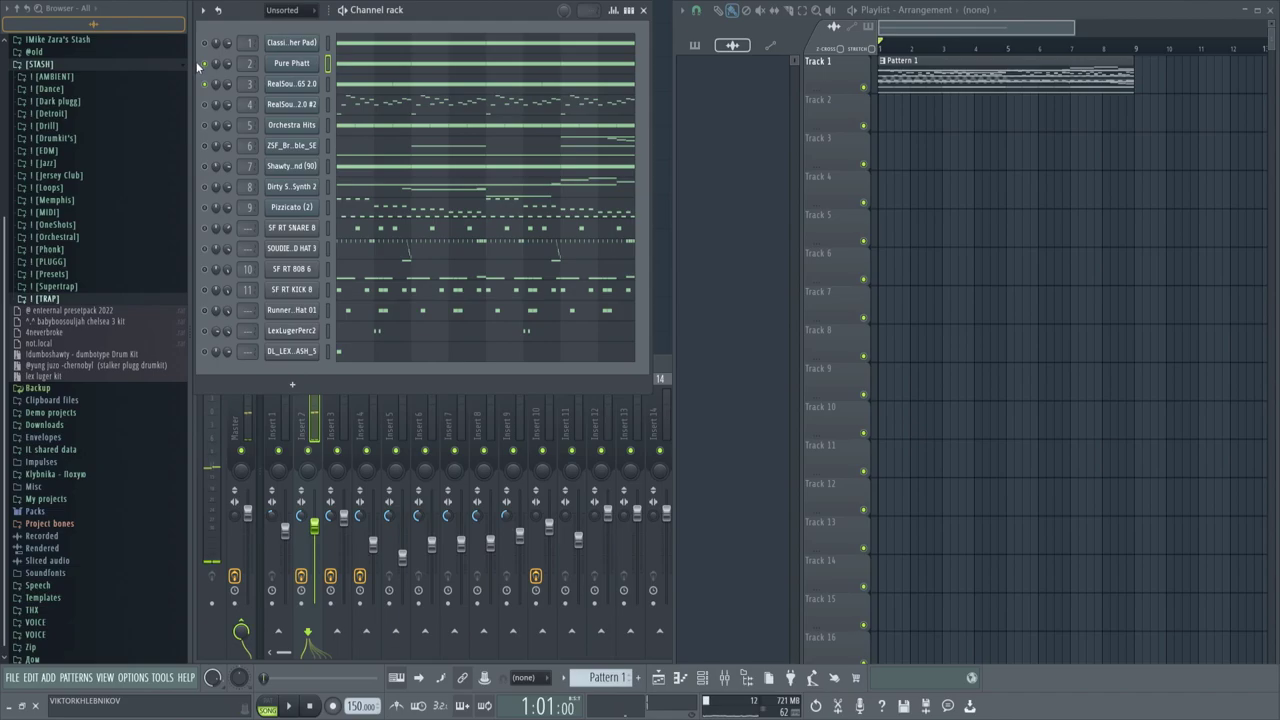
Examine the RealSound GS 2.0 channel's long A#4 notes in the piano roll and listen to them.
{"action": "left_click", "coordinate": [358, 94]}
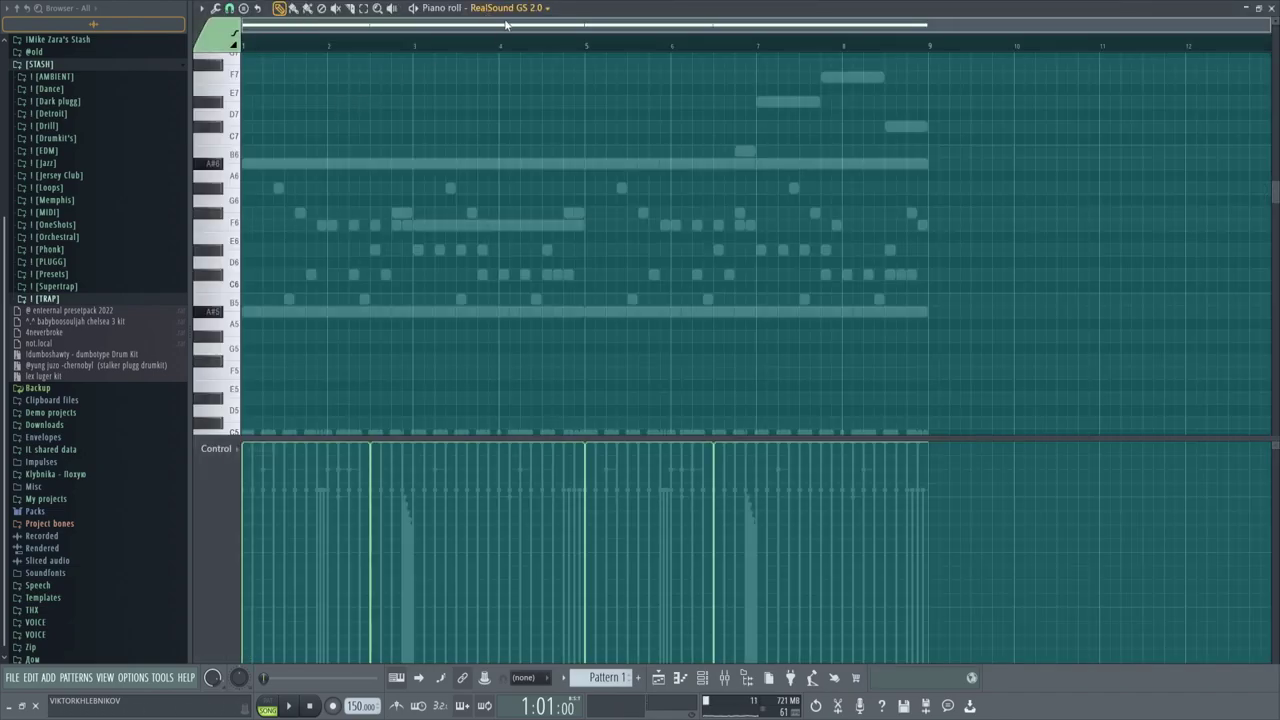
{"action": "left_click", "coordinate": [1266, 9]}
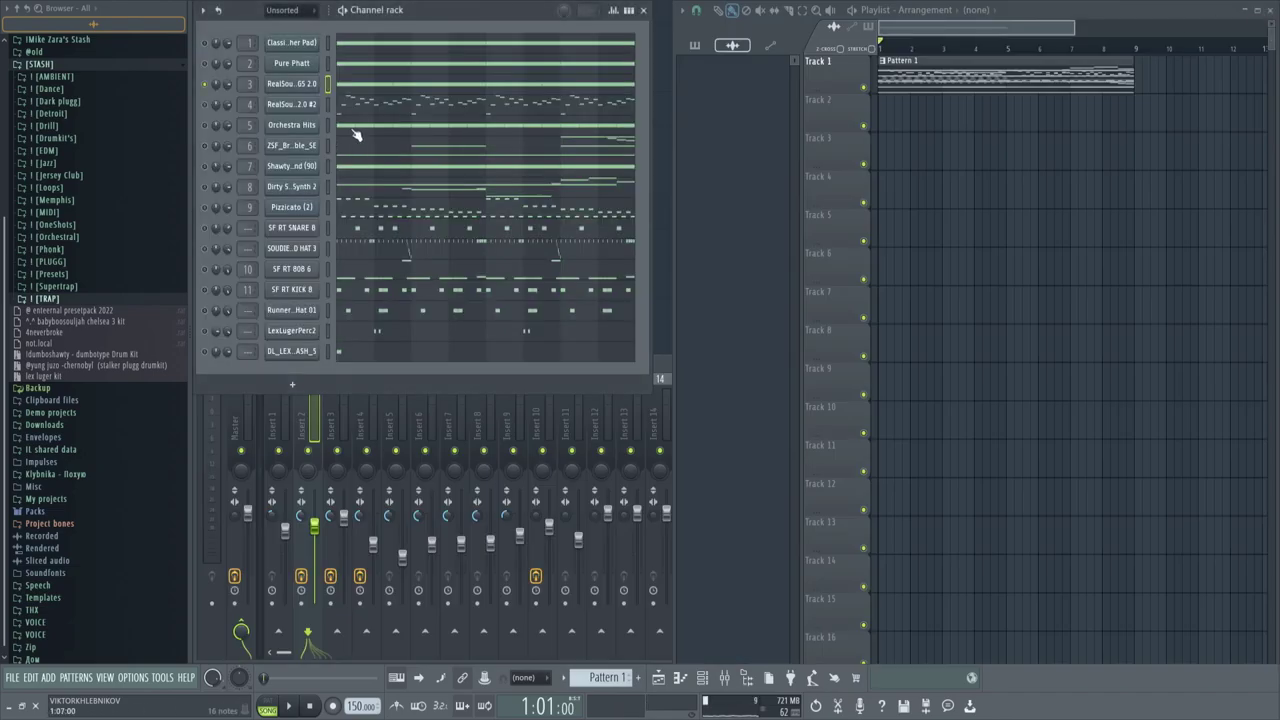
{"action": "left_click", "coordinate": [353, 91]}
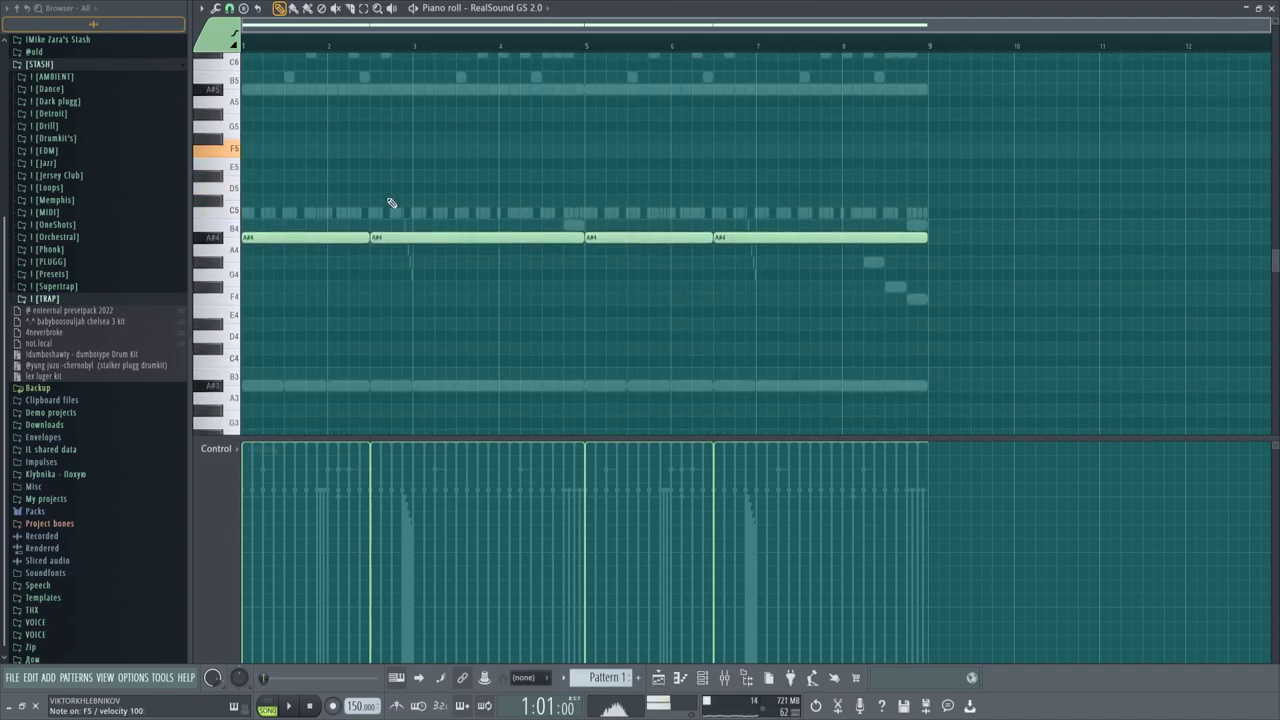
{"action": "left_click", "coordinate": [1270, 8]}
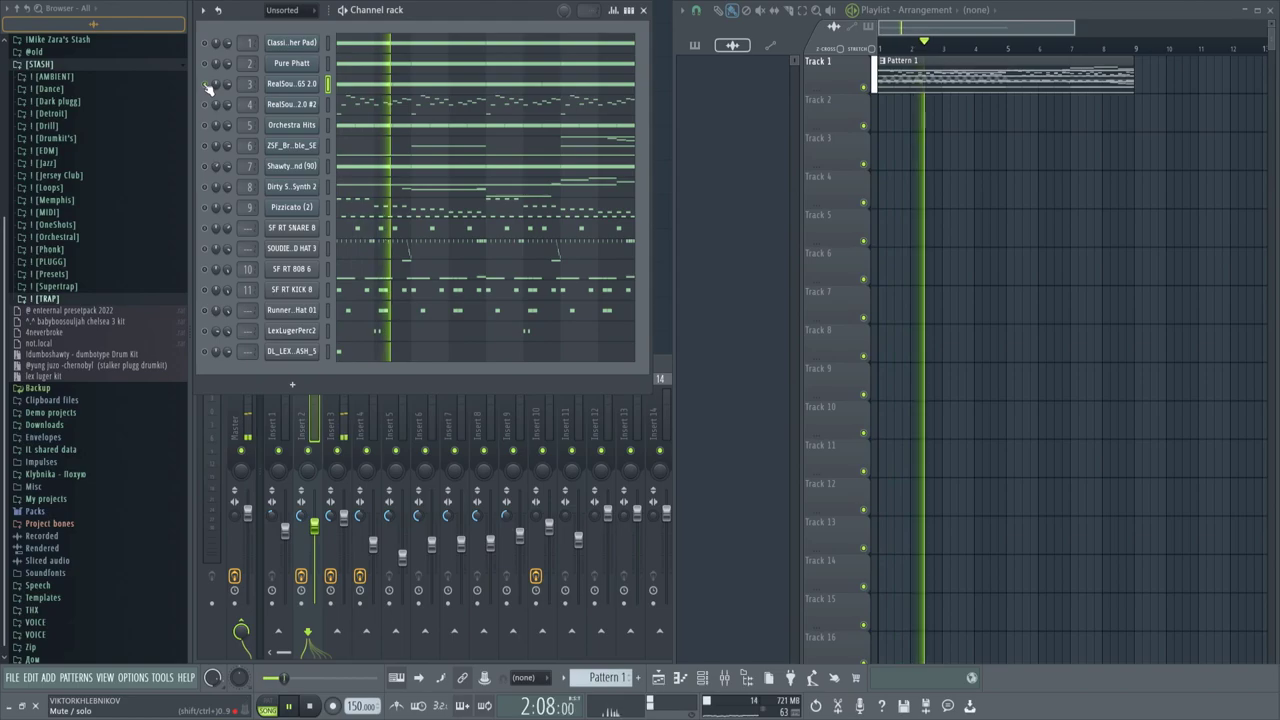
{"action": "left_click", "coordinate": [370, 88]}
{"action": "left_click_drag", "start_coordinate": [309, 157], "coordinate": [1111, 337]}
{"action": "key", "text": "space"}
{"action": "left_click", "coordinate": [1270, 8]}
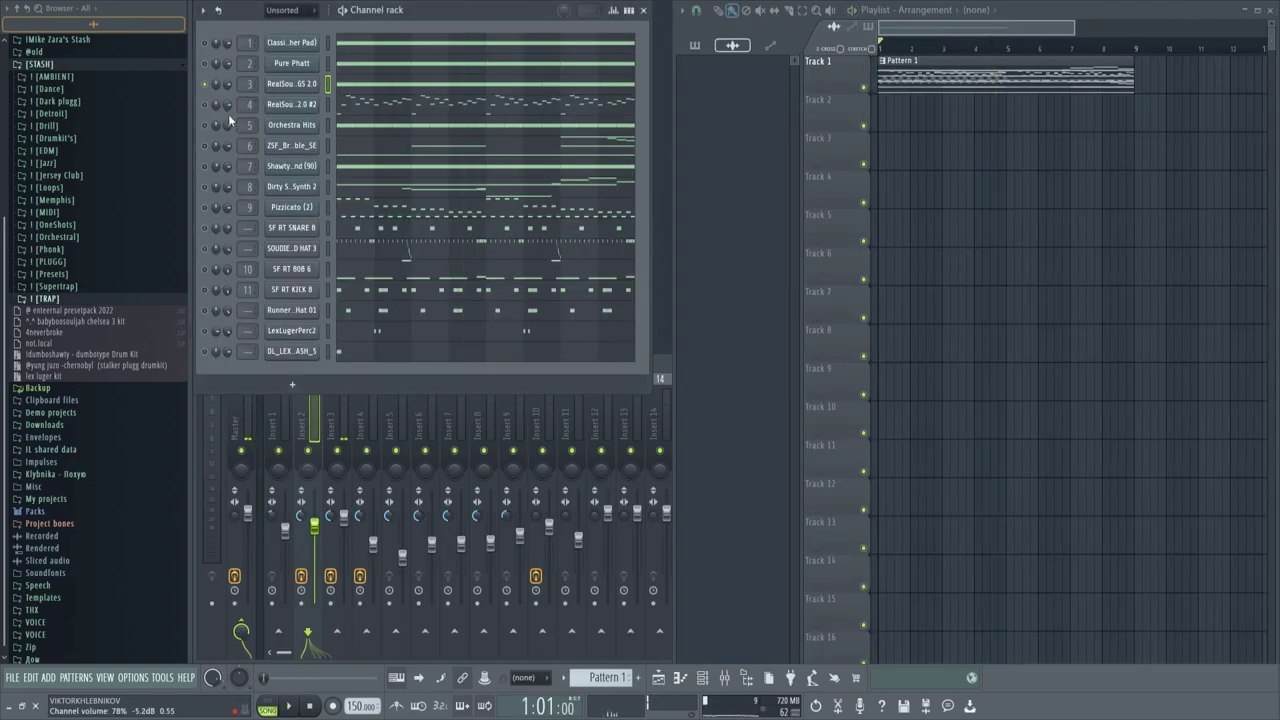
Play back the RealSound GS 2.0 #2 melody in the piano roll and view its Fantasia patch.
{"action": "left_click", "coordinate": [351, 110]}
{"action": "key", "text": "space"}
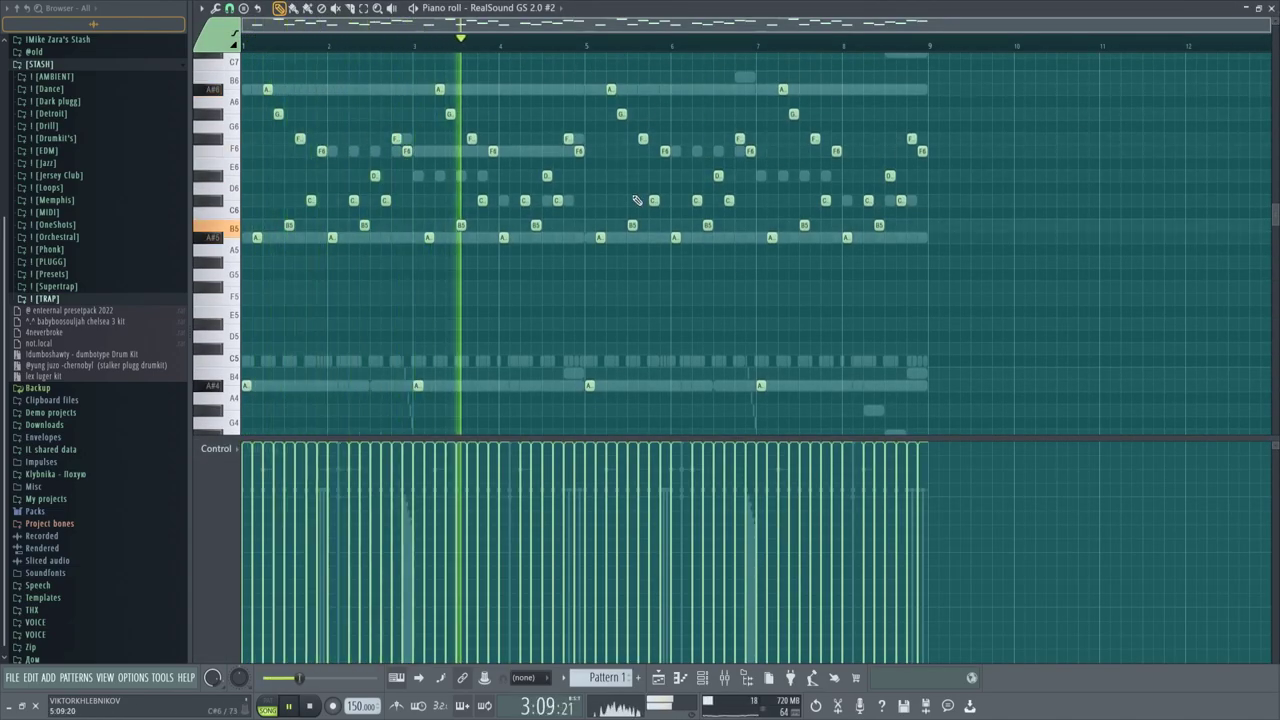
{"action": "key", "text": "space"}
{"action": "left_click", "coordinate": [1272, 7]}
{"action": "left_click", "coordinate": [293, 105]}
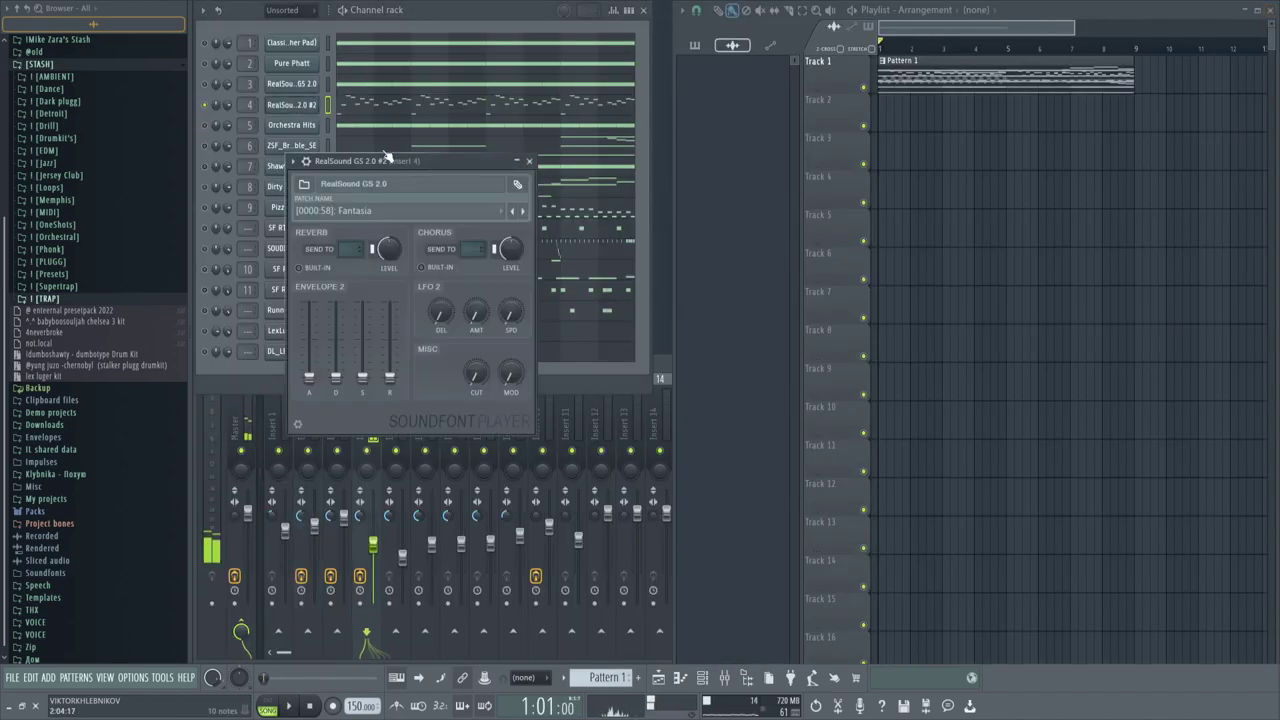
{"action": "left_click_drag", "start_coordinate": [381, 165], "coordinate": [372, 165]}
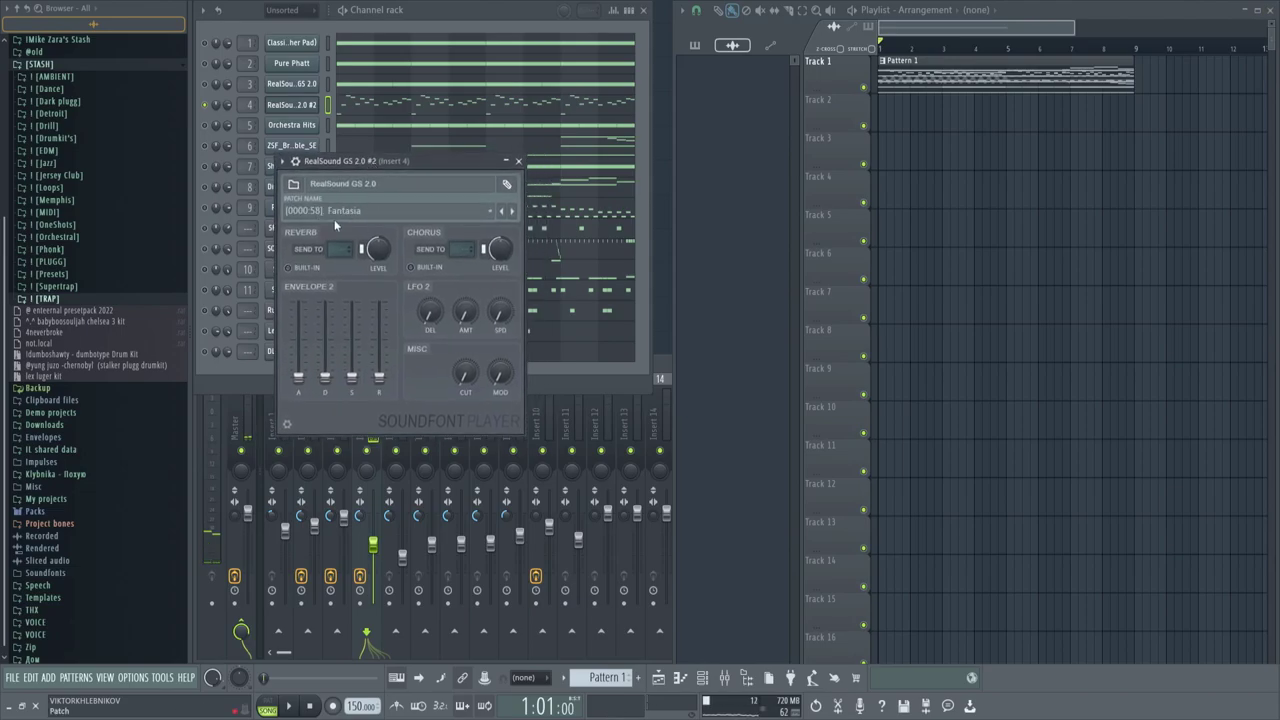
{"action": "left_click", "coordinate": [518, 161]}
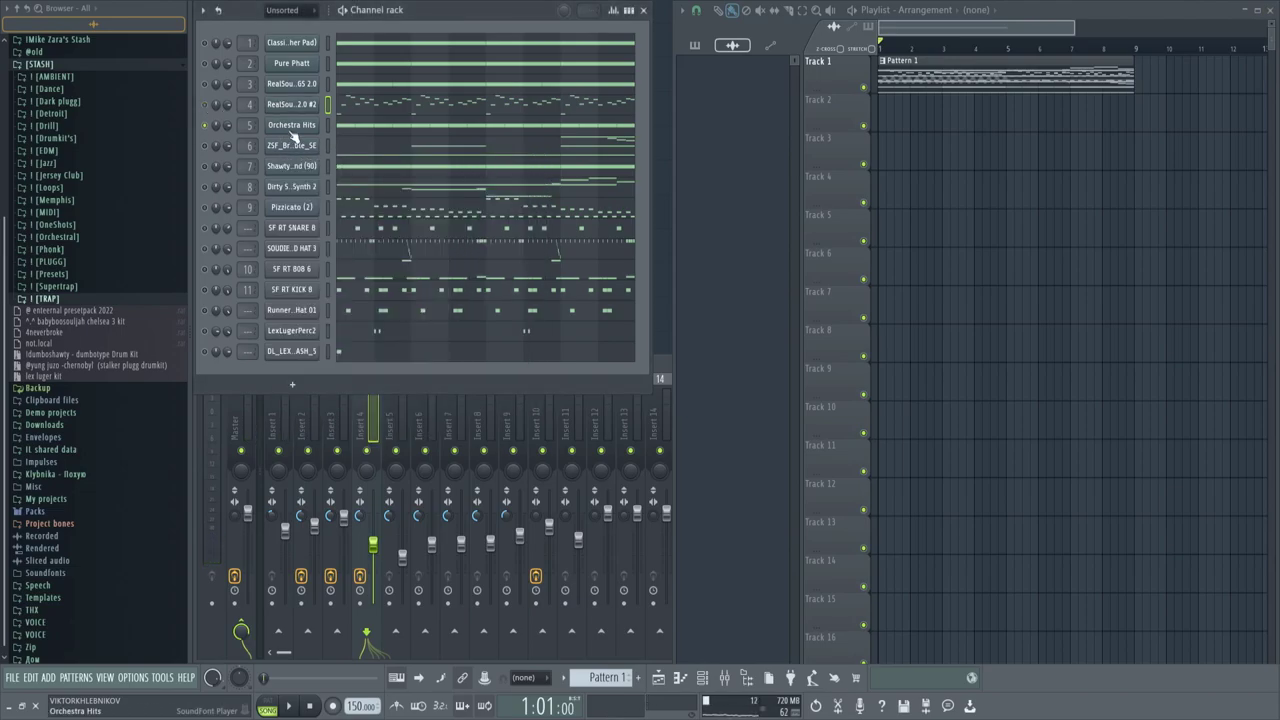
View the Orchestra Hits channel's patch and play back its repeated notes in the piano roll.
{"action": "left_click", "coordinate": [293, 127]}
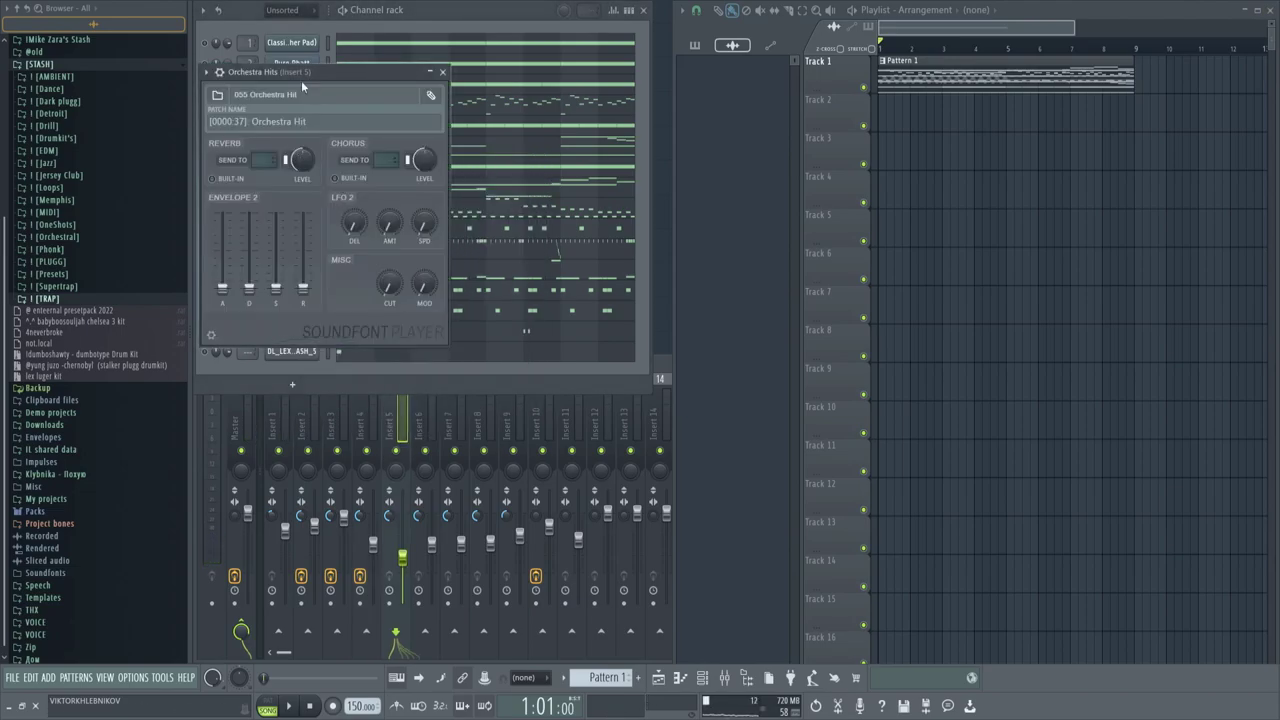
{"action": "left_click", "coordinate": [443, 73]}
{"action": "left_click", "coordinate": [343, 132]}
{"action": "key", "text": "space"}
{"action": "left_click_drag", "start_coordinate": [1007, 285], "coordinate": [160, 150]}
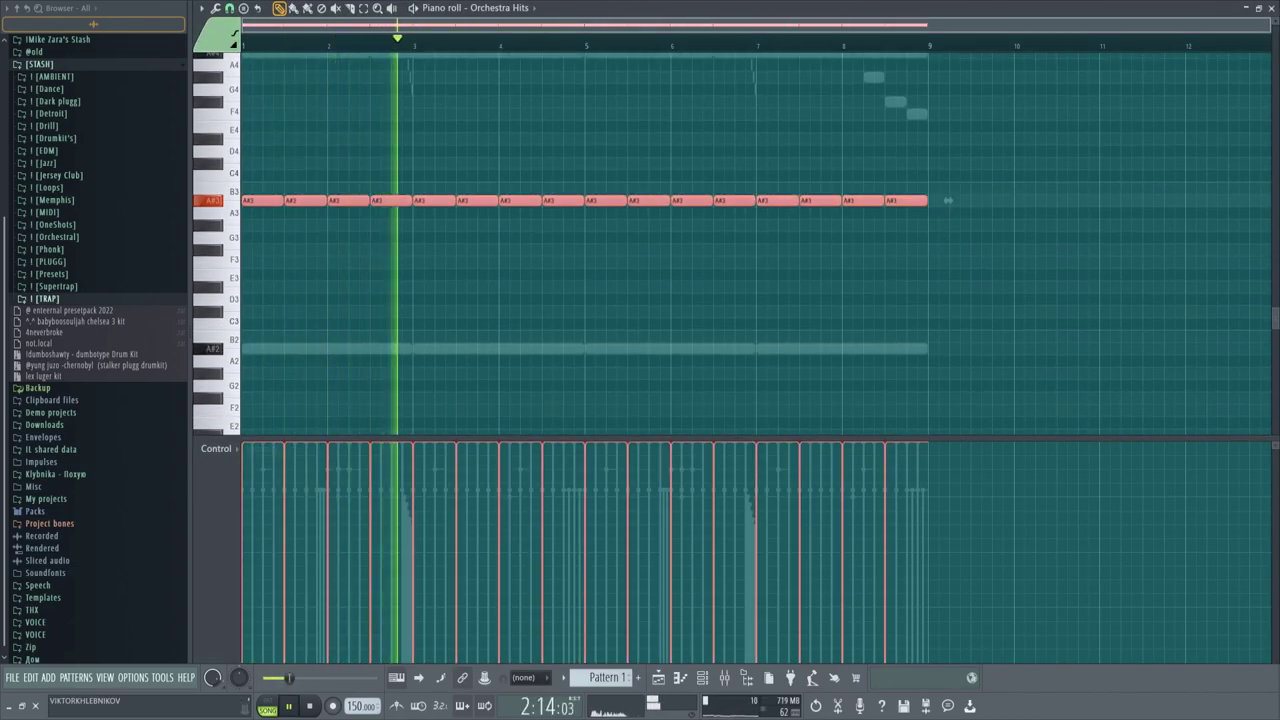
{"action": "key", "text": "F7"}
{"action": "key", "text": "space"}
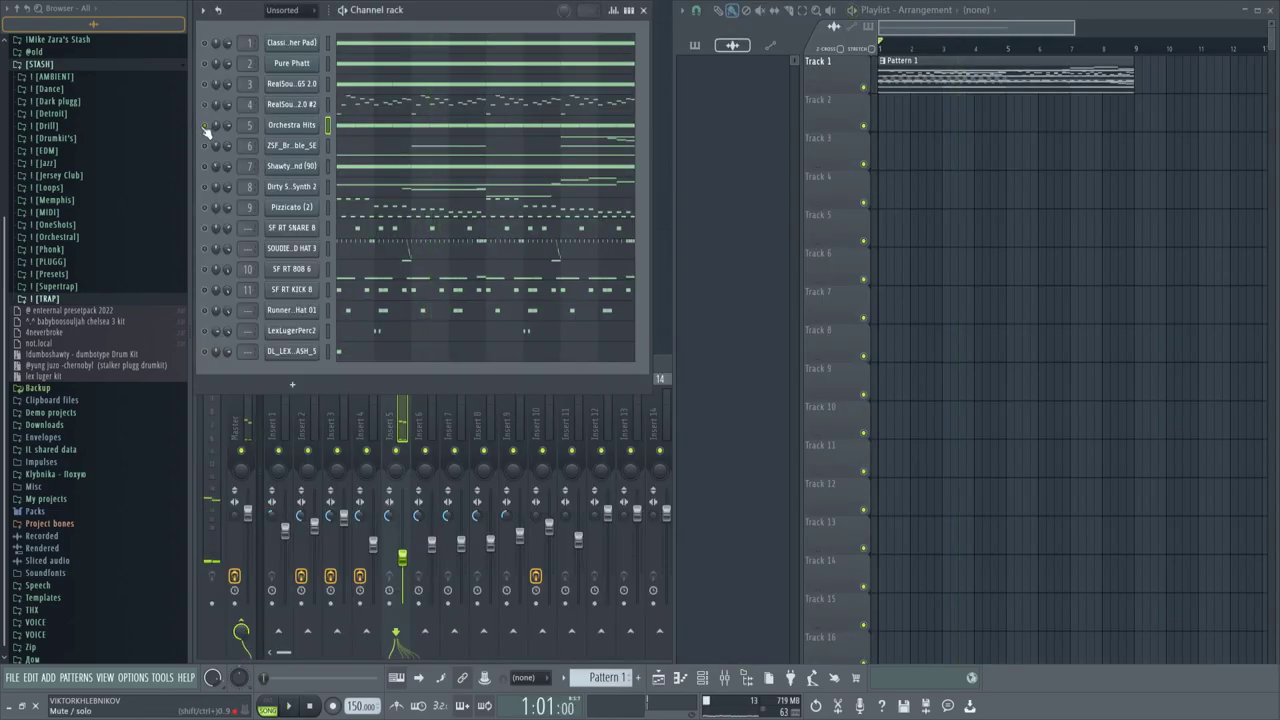
View the ZSF_Brass_Ensemble_SE instrument and play back its full note layout in the piano roll.
{"action": "left_click", "coordinate": [291, 145]}
{"action": "left_click_drag", "start_coordinate": [380, 172], "coordinate": [370, 218]}
{"action": "left_click", "coordinate": [528, 210]}
{"action": "key", "text": "F7"}
{"action": "scroll", "coordinate": [768, 371], "scroll_direction": "down", "scroll_amount": 2}
{"action": "scroll", "coordinate": [768, 371], "scroll_direction": "up", "scroll_amount": 3}
{"action": "key", "text": "ctrl+a"}
{"action": "key", "text": "space"}
{"action": "scroll", "coordinate": [530, 275], "scroll_direction": "down", "scroll_amount": 3}
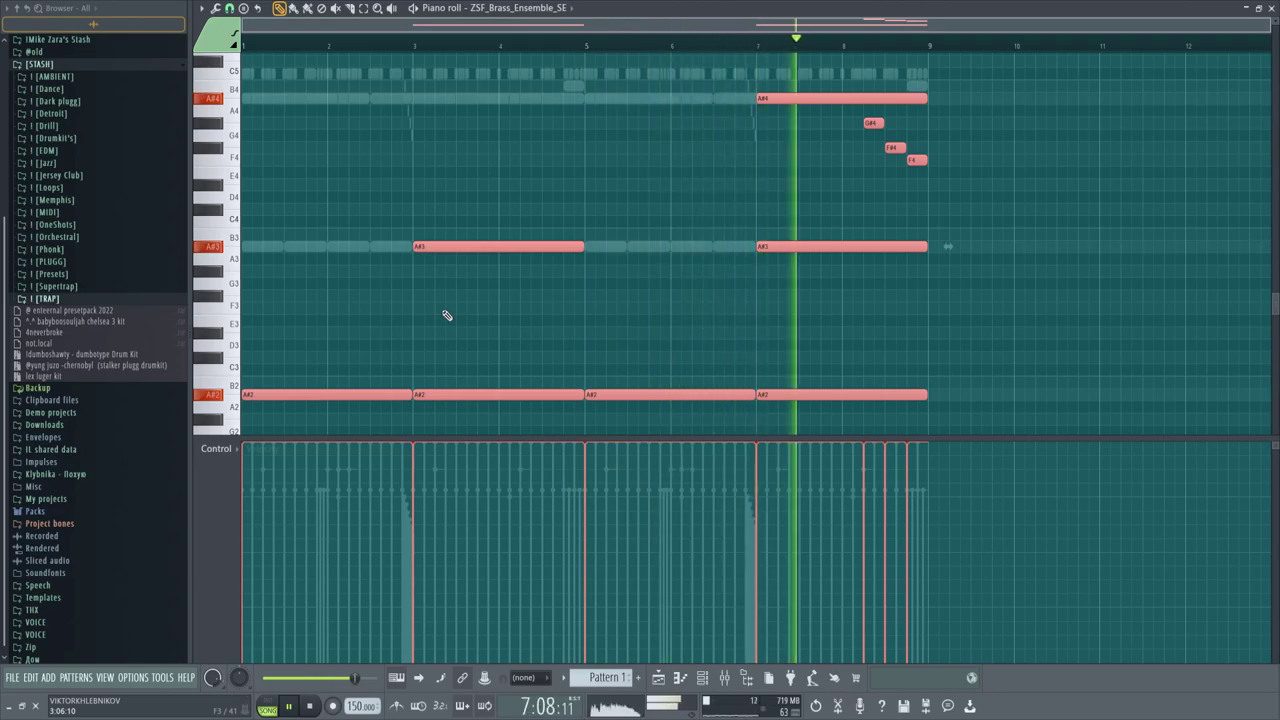
{"action": "left_click", "coordinate": [1272, 8]}
{"action": "key", "text": "space"}
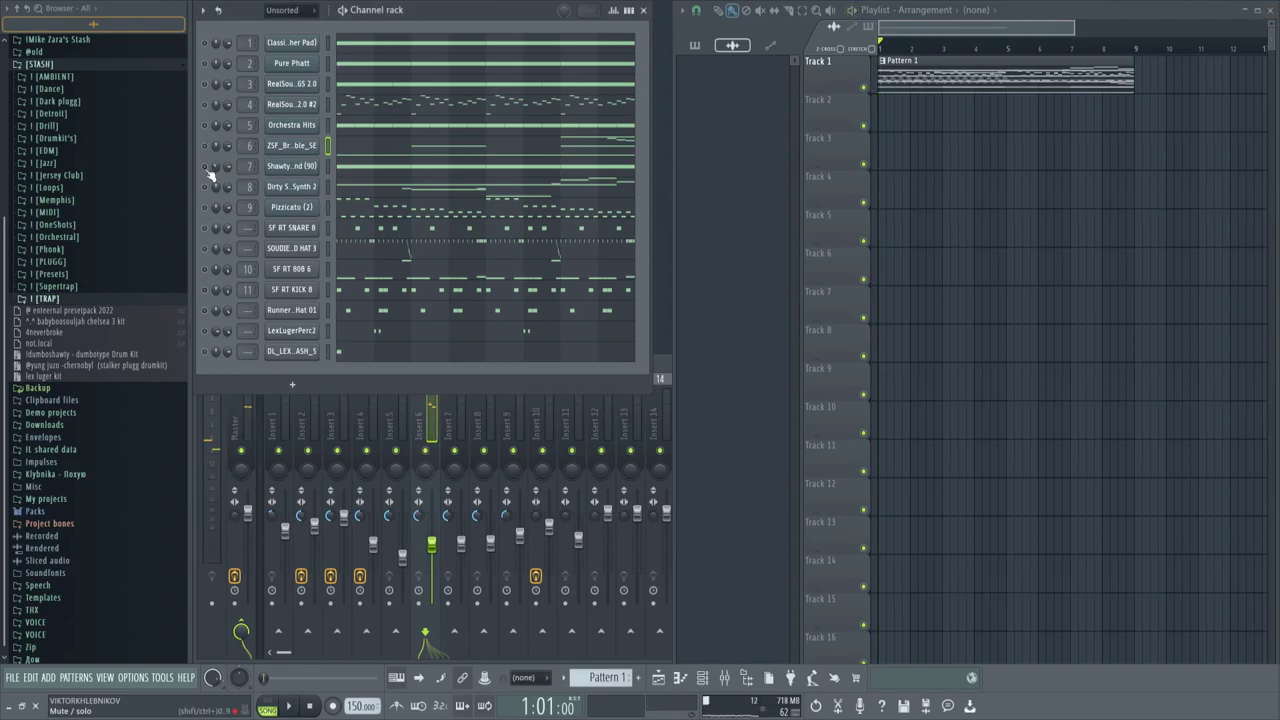
View the Shawty Redd Sound (90) channel's Synth Ensemble patch while listening to it play.
{"action": "left_click", "coordinate": [297, 175]}
{"action": "left_click_drag", "start_coordinate": [412, 186], "coordinate": [391, 200]}
{"action": "key", "text": "space"}
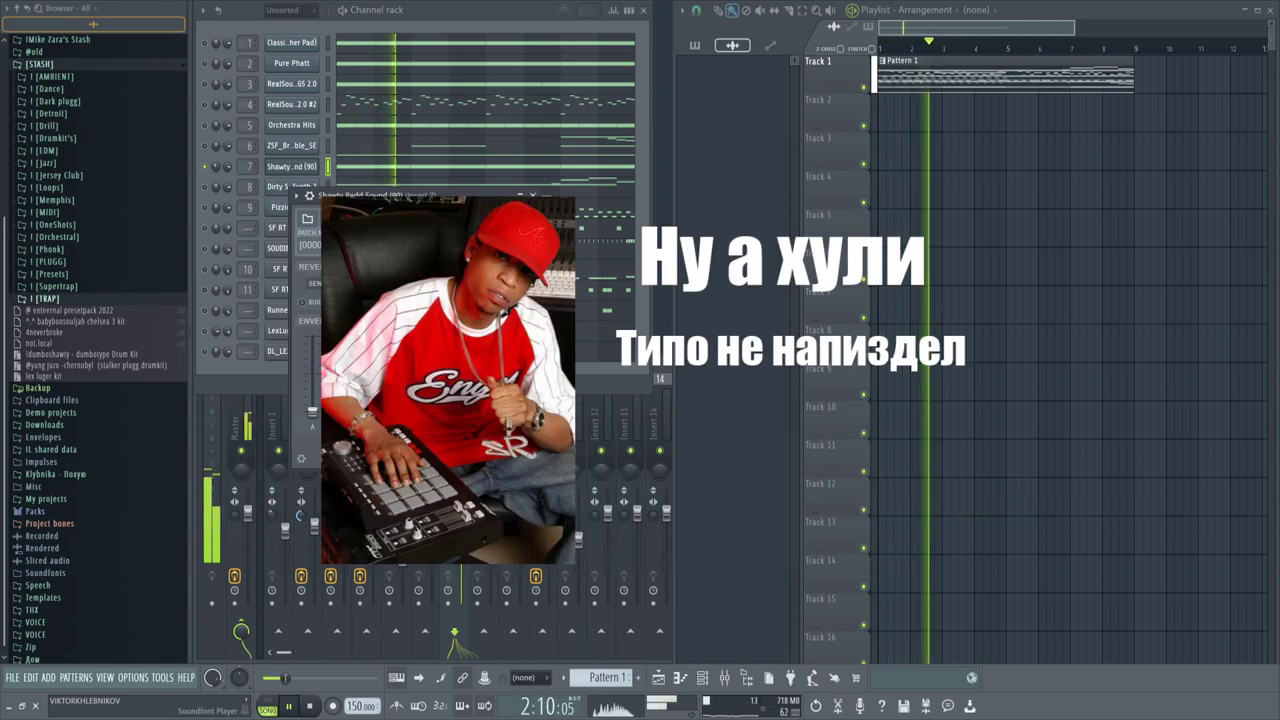
{"action": "left_click_drag", "start_coordinate": [518, 198], "coordinate": [513, 205]}
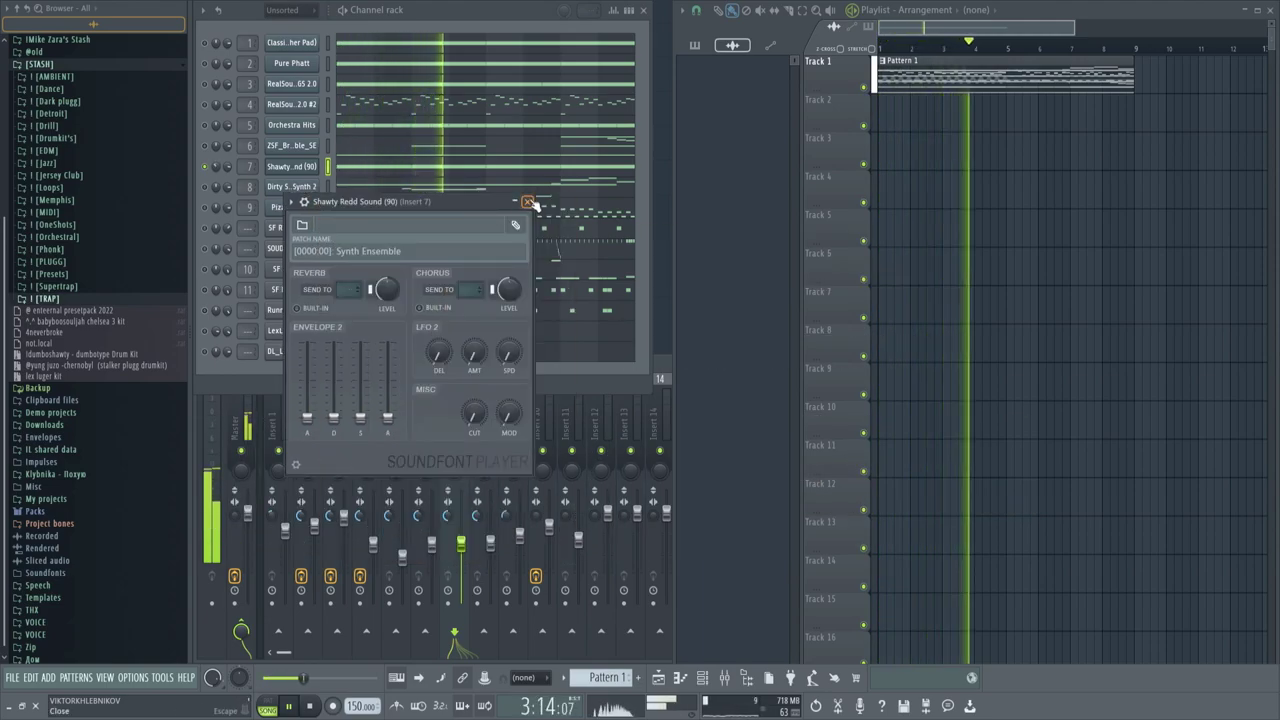
{"action": "left_click", "coordinate": [527, 202]}
{"action": "key", "text": "space"}
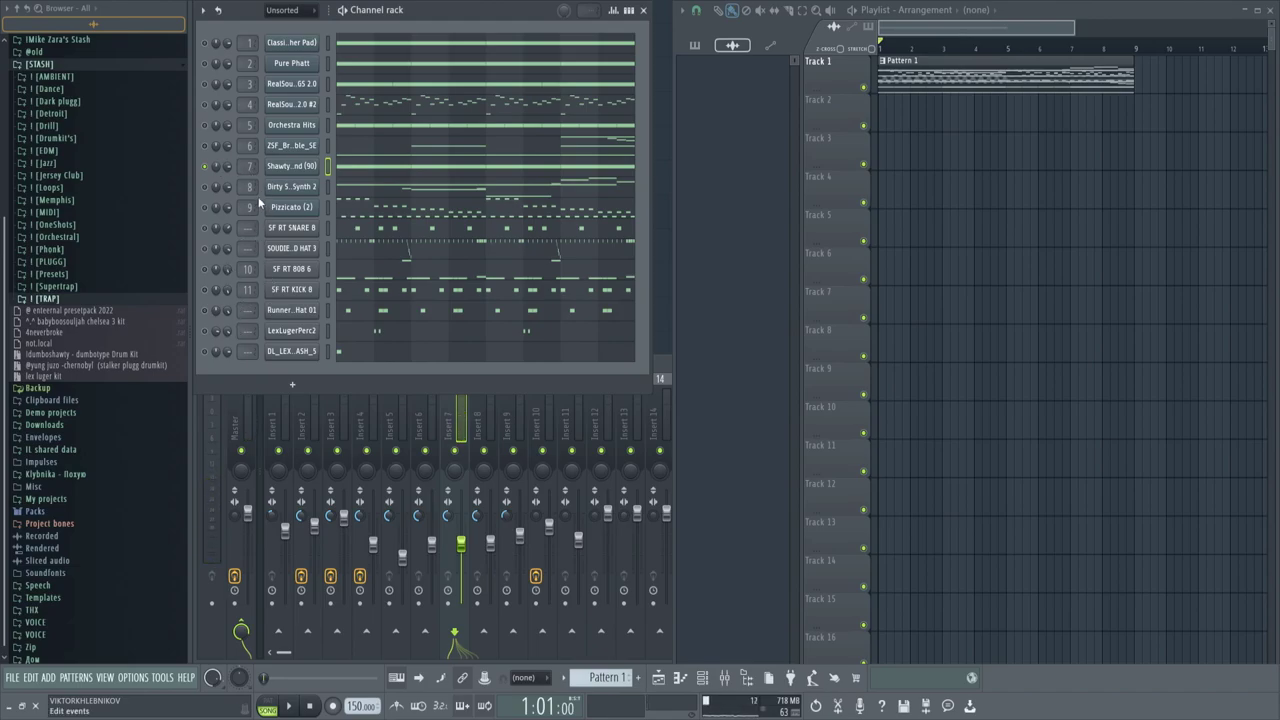
Try extending the Shawty Redd Sound (90) channel's panning oscillation to the start of bar 9, then undo it.
{"action": "left_click_drag", "start_coordinate": [848, 133], "coordinate": [742, 136]}
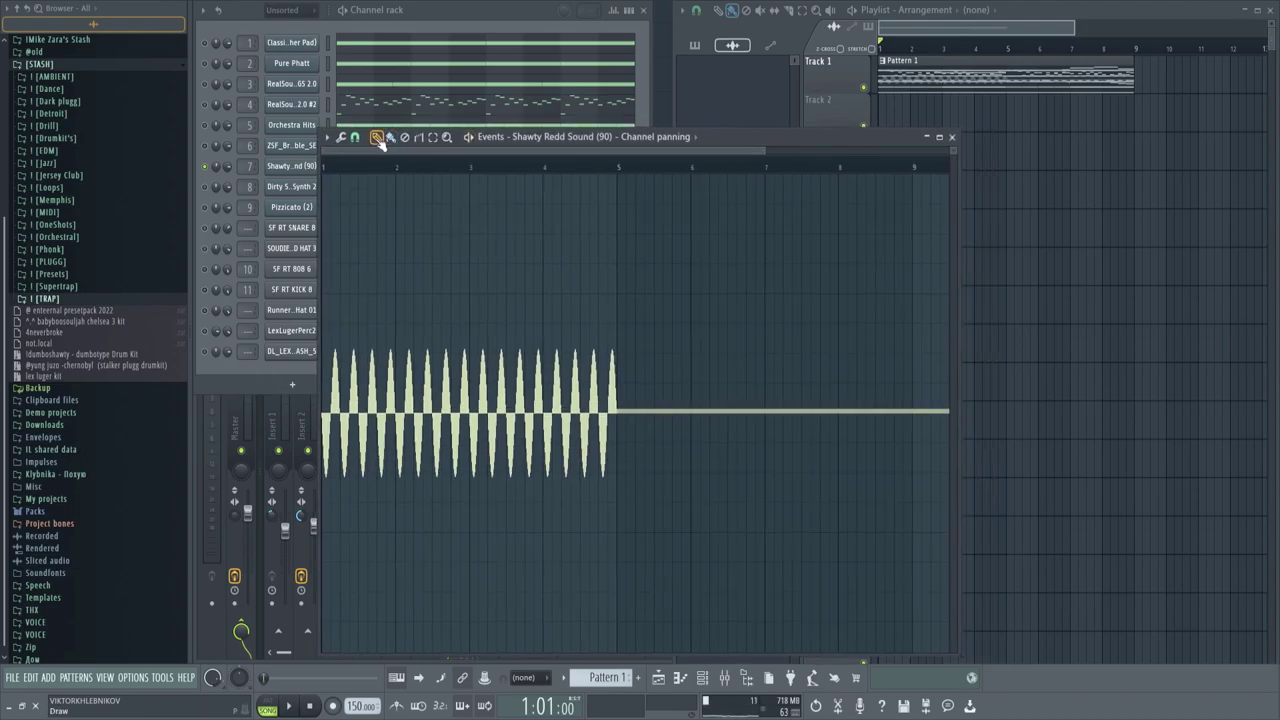
{"action": "left_click", "coordinate": [312, 145]}
{"action": "left_click", "coordinate": [509, 195]}
{"action": "key", "text": "Return"}
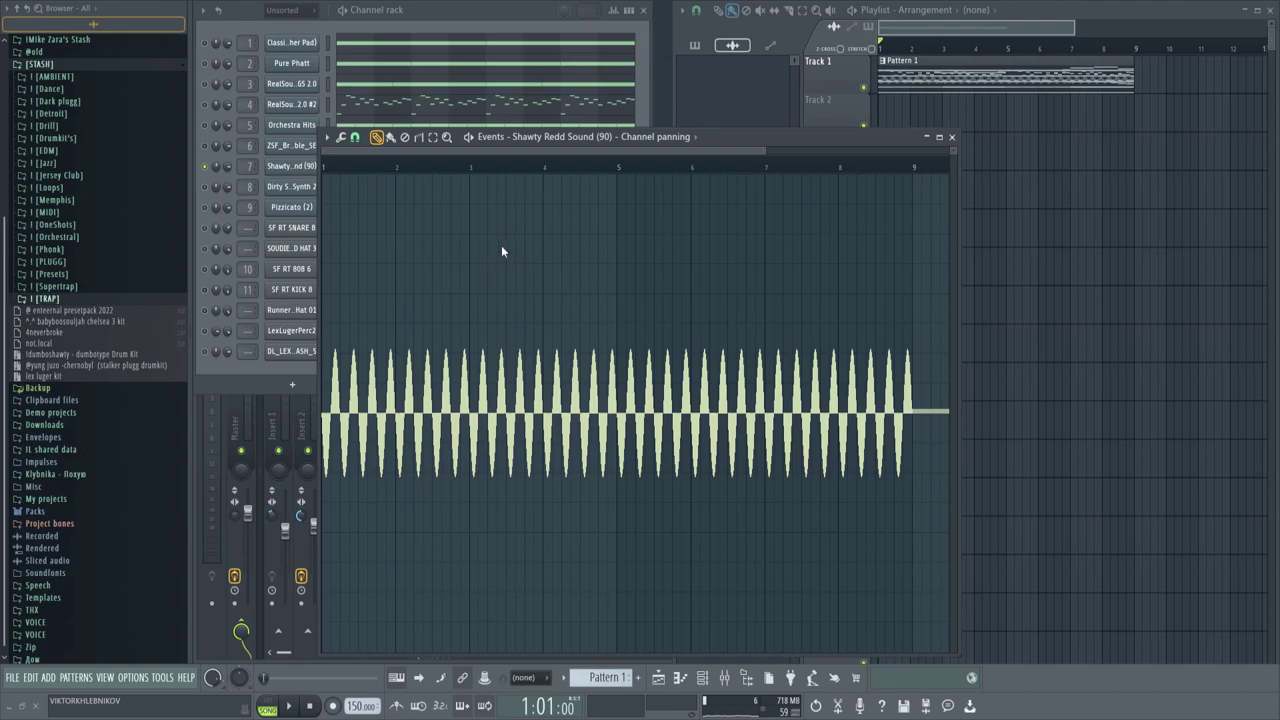
{"action": "key", "text": "ctrl+z"}
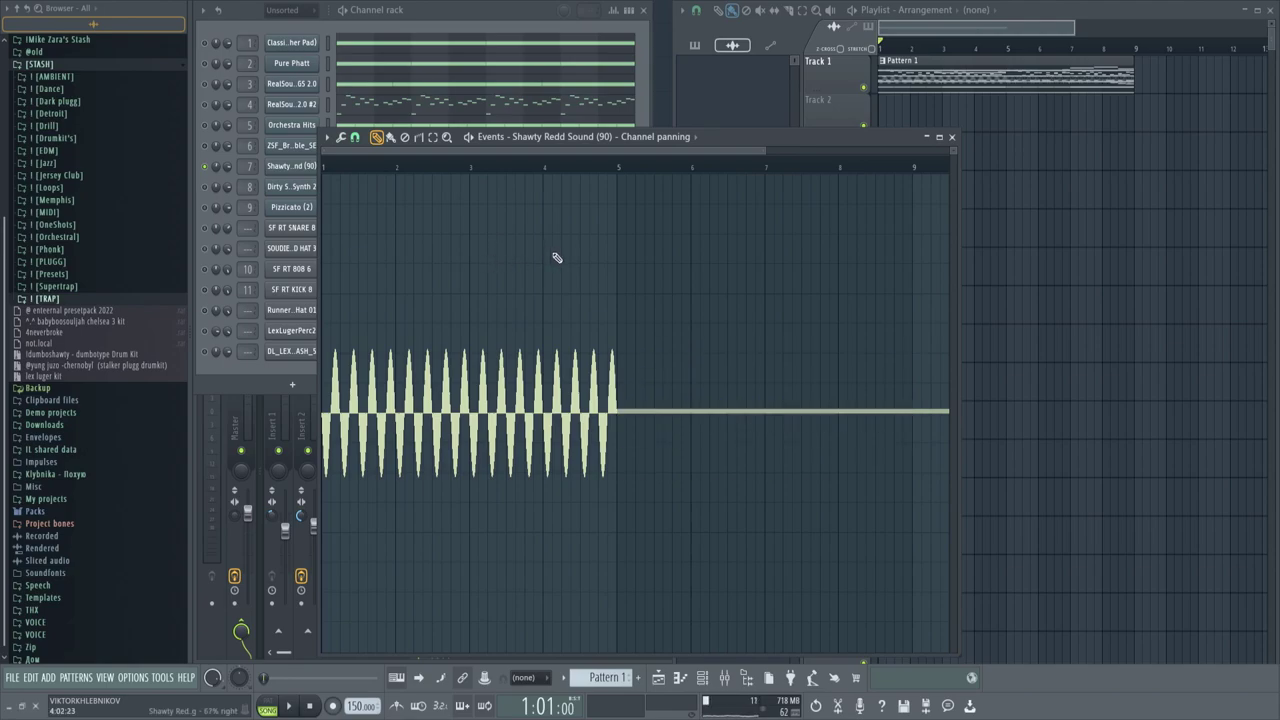
{"action": "left_click", "coordinate": [952, 137]}
Play back the Shawty Redd Sound (90) channel's long A#6 notes in the piano roll.
{"action": "left_click", "coordinate": [354, 166]}
{"action": "scroll", "coordinate": [503, 343], "scroll_direction": "up", "scroll_amount": 5}
{"action": "double_click", "coordinate": [828, 209]}
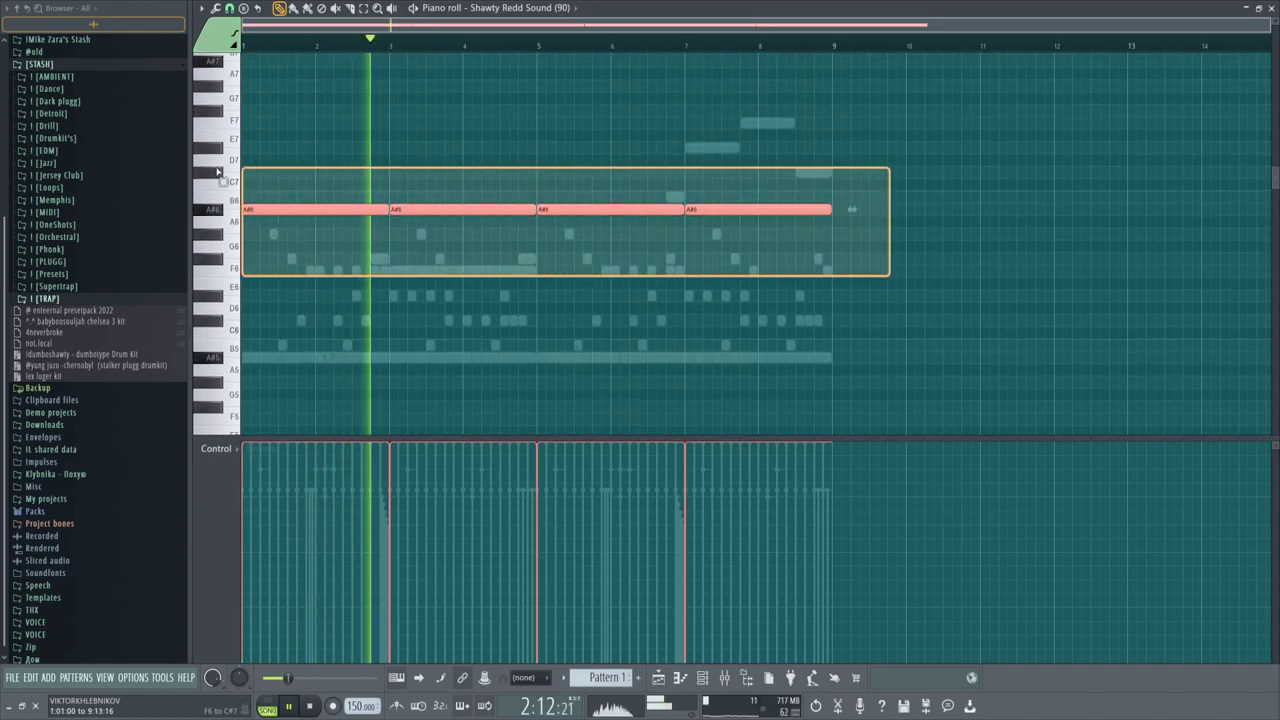
{"action": "left_click", "coordinate": [1271, 7]}
{"action": "key", "text": "space"}
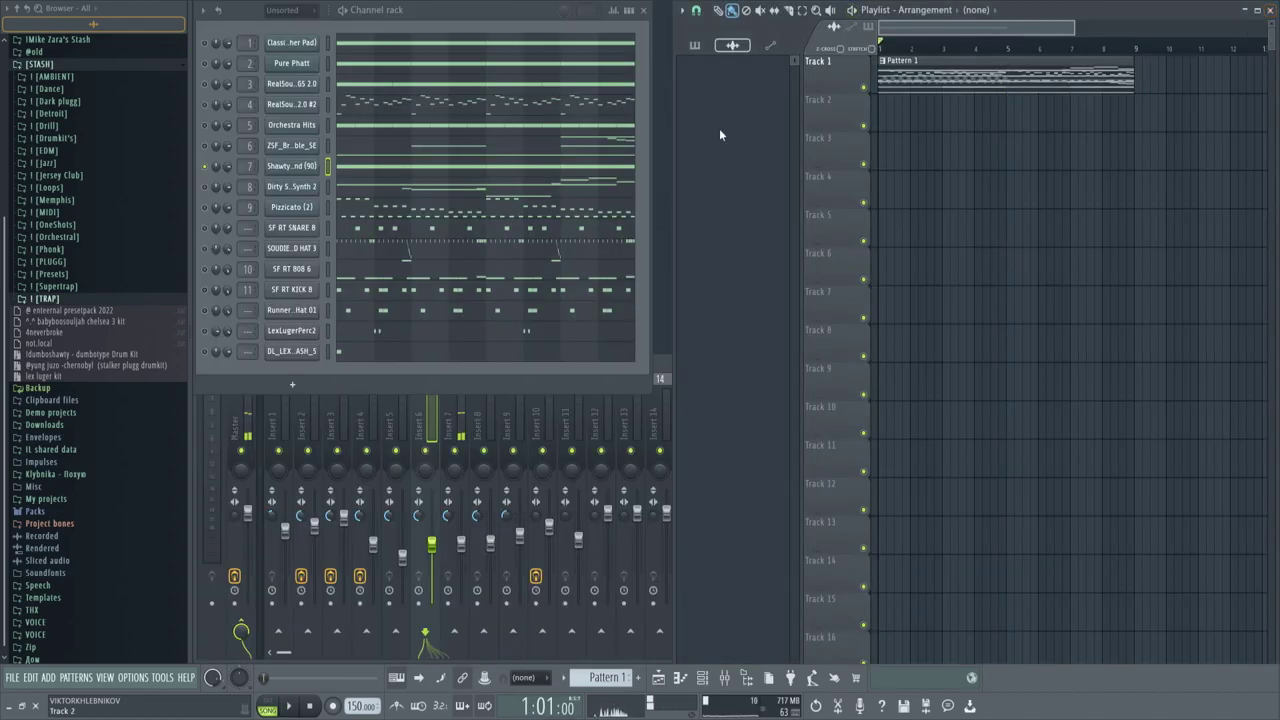
Examine the Dirty South Synth 2 instrument's settings and source, and play back its melody in the piano roll.
{"action": "left_click", "coordinate": [286, 190]}
{"action": "left_click_drag", "start_coordinate": [411, 182], "coordinate": [420, 207]}
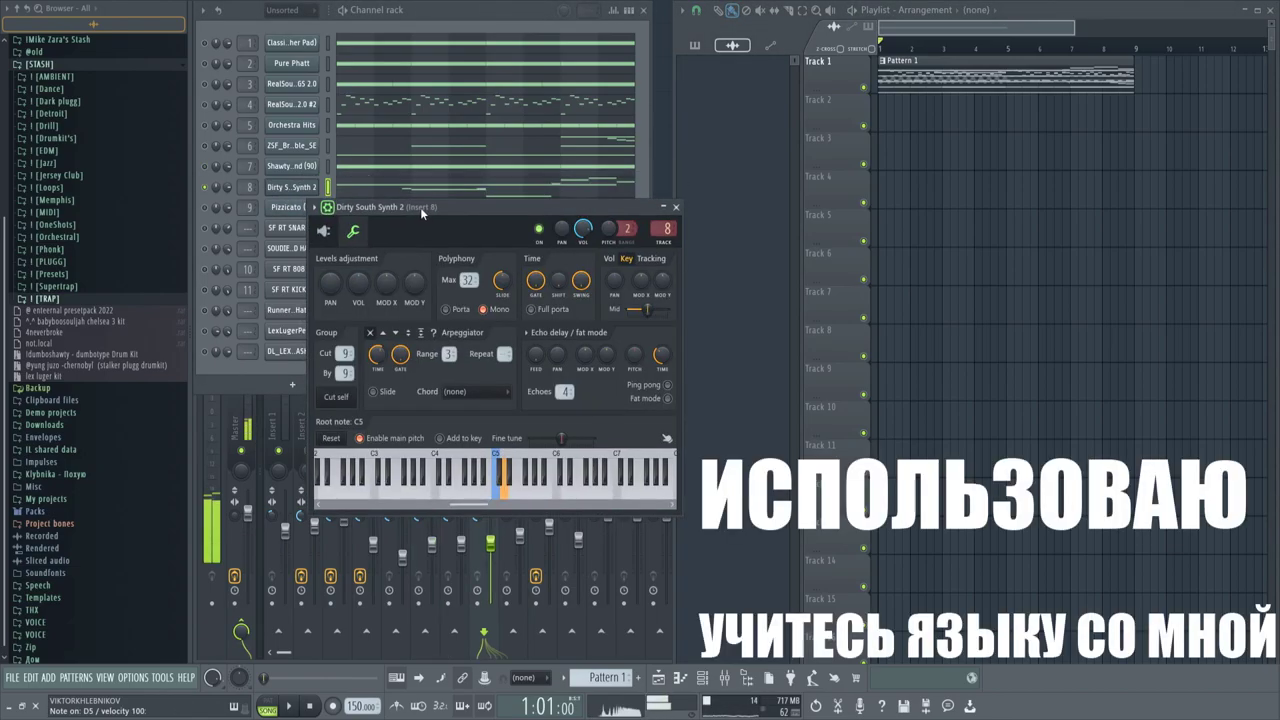
{"action": "left_click", "coordinate": [328, 231]}
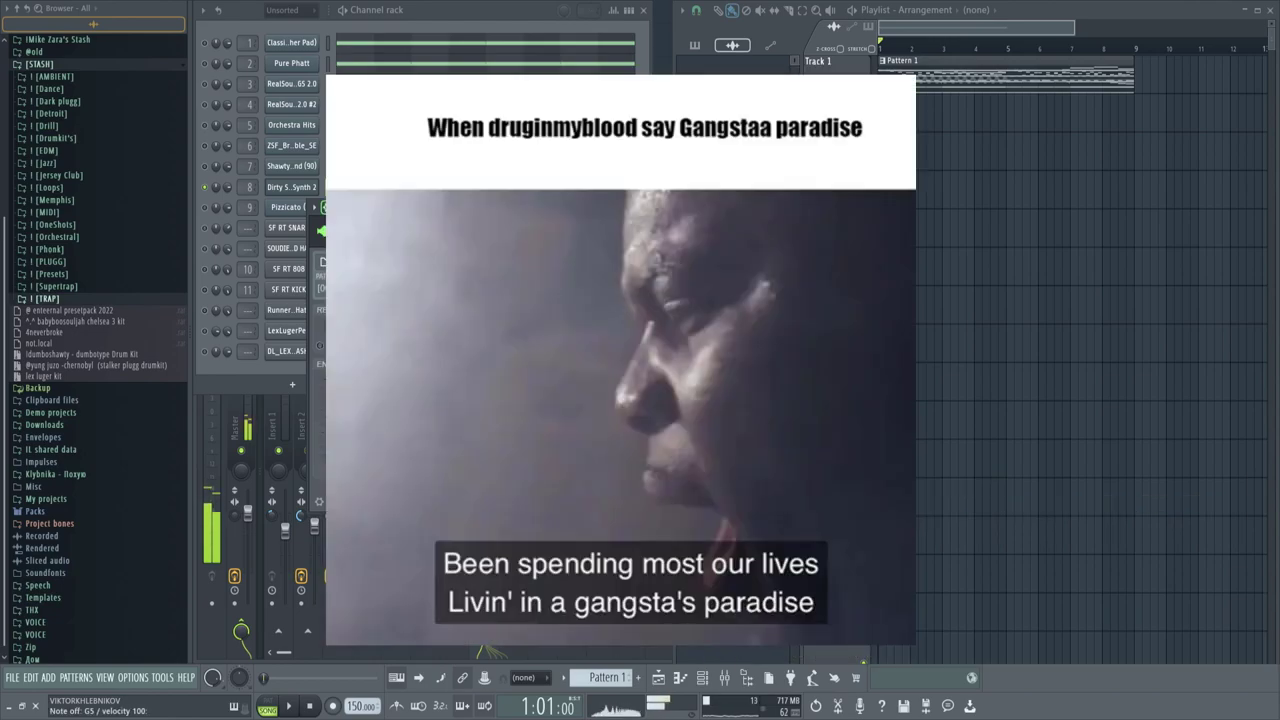
{"action": "key", "text": "F7"}
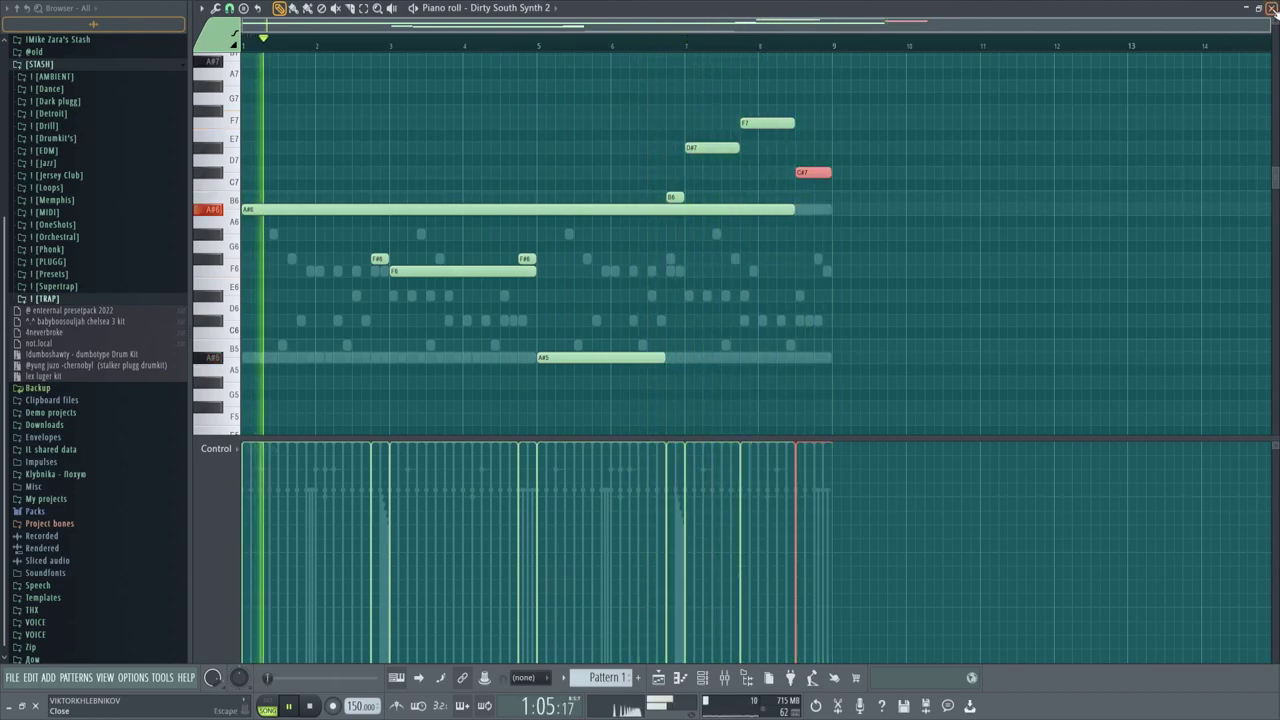
{"action": "key", "text": "F7"}
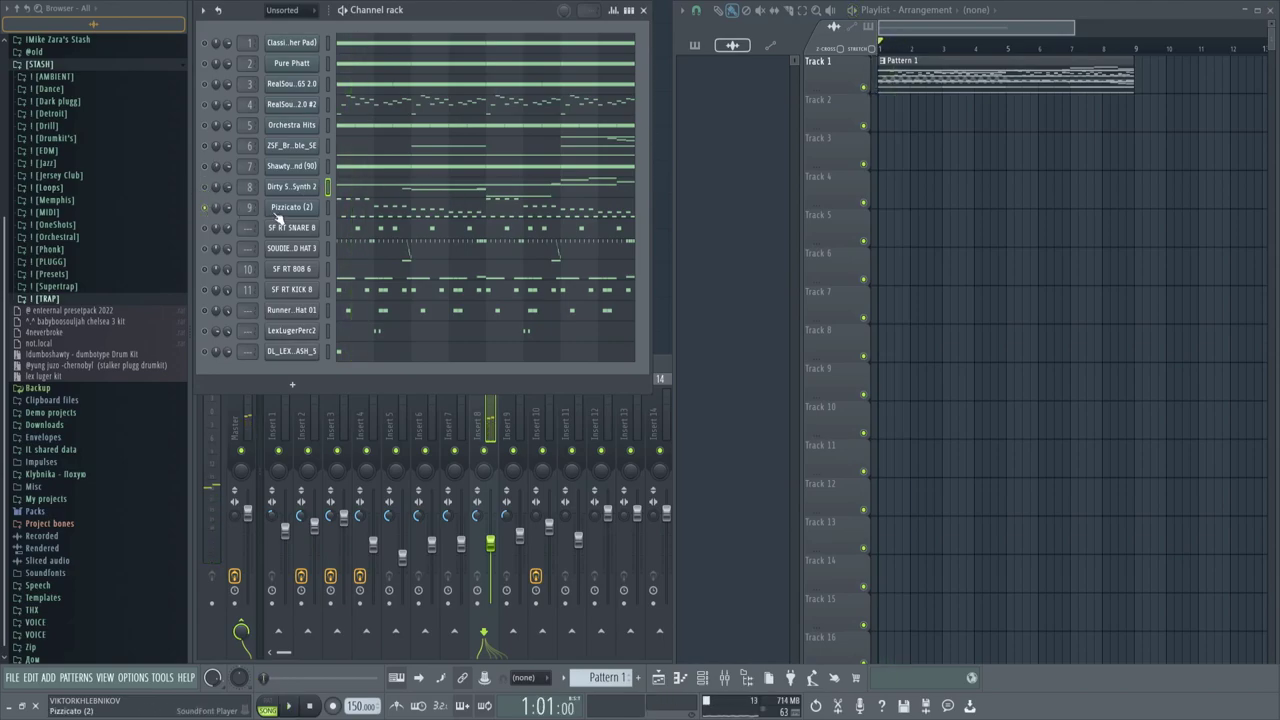
View the Pizzicato (2) channel's Pizzicato Strings patch and examine its descending upper notes and repeated A#5 notes during playback.
{"action": "left_click", "coordinate": [287, 210]}
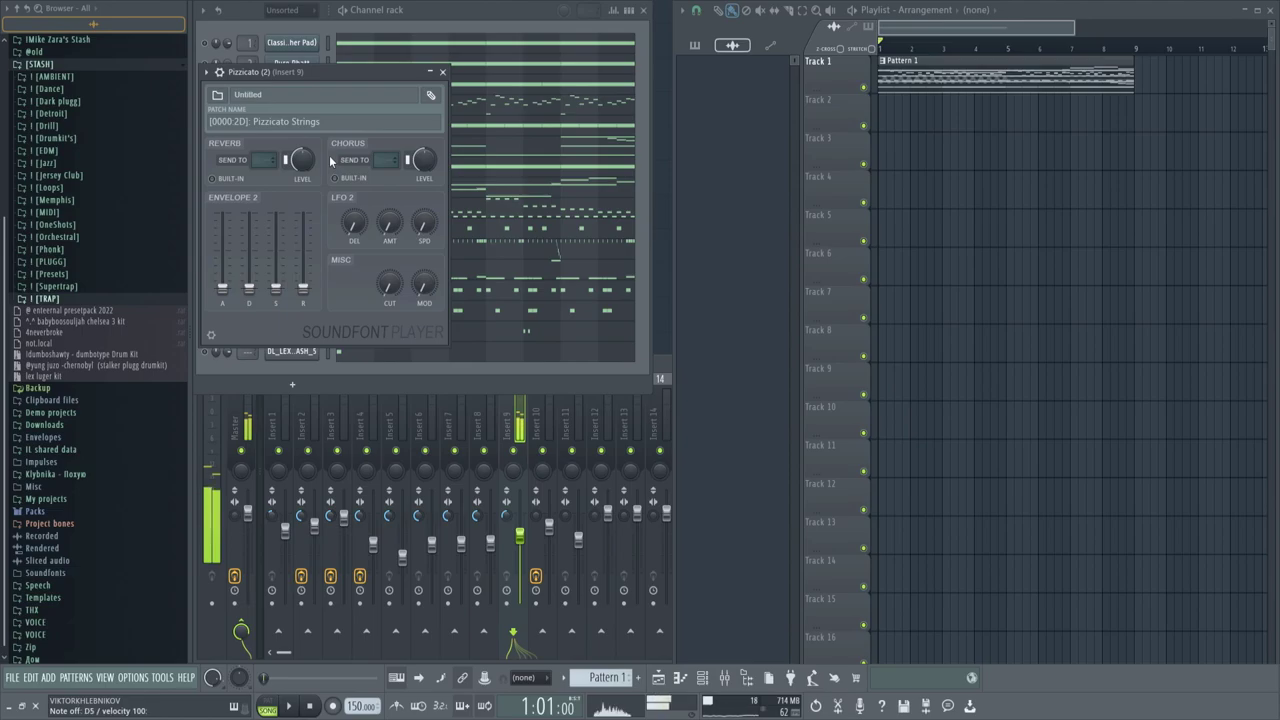
{"action": "left_click", "coordinate": [443, 74]}
{"action": "left_click", "coordinate": [390, 214]}
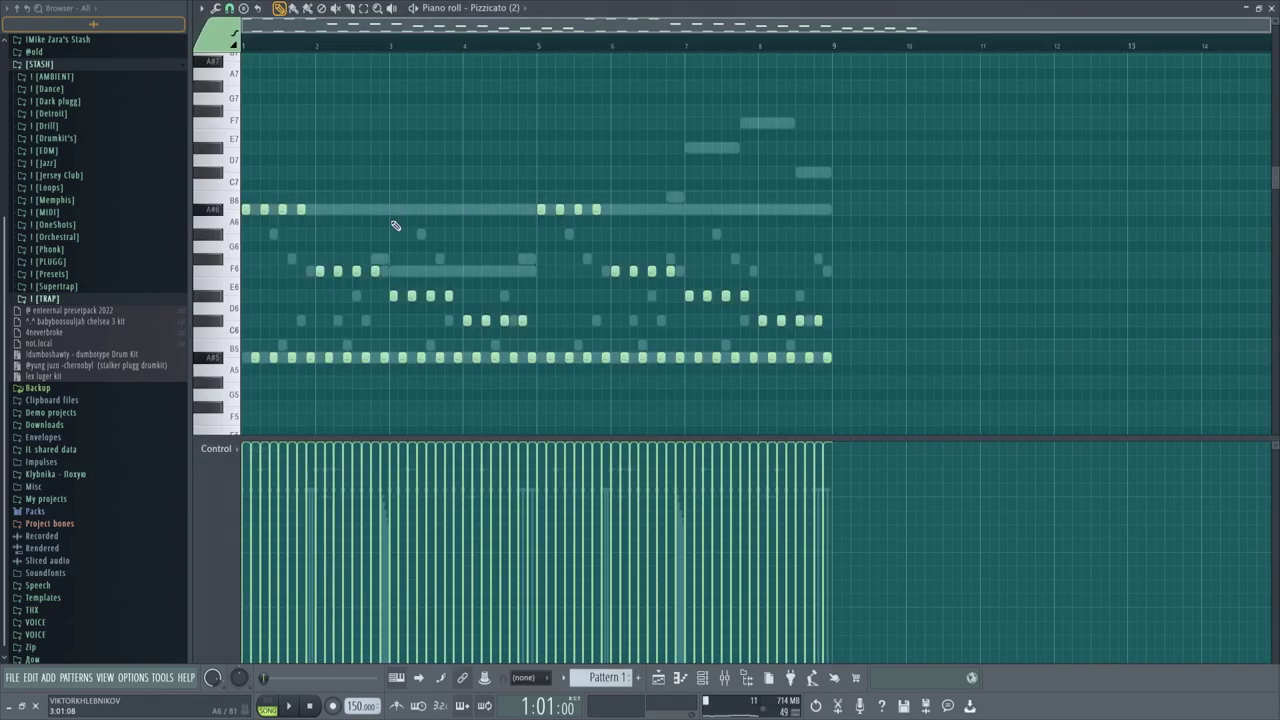
{"action": "scroll", "coordinate": [333, 256], "scroll_direction": "down", "scroll_amount": 2}
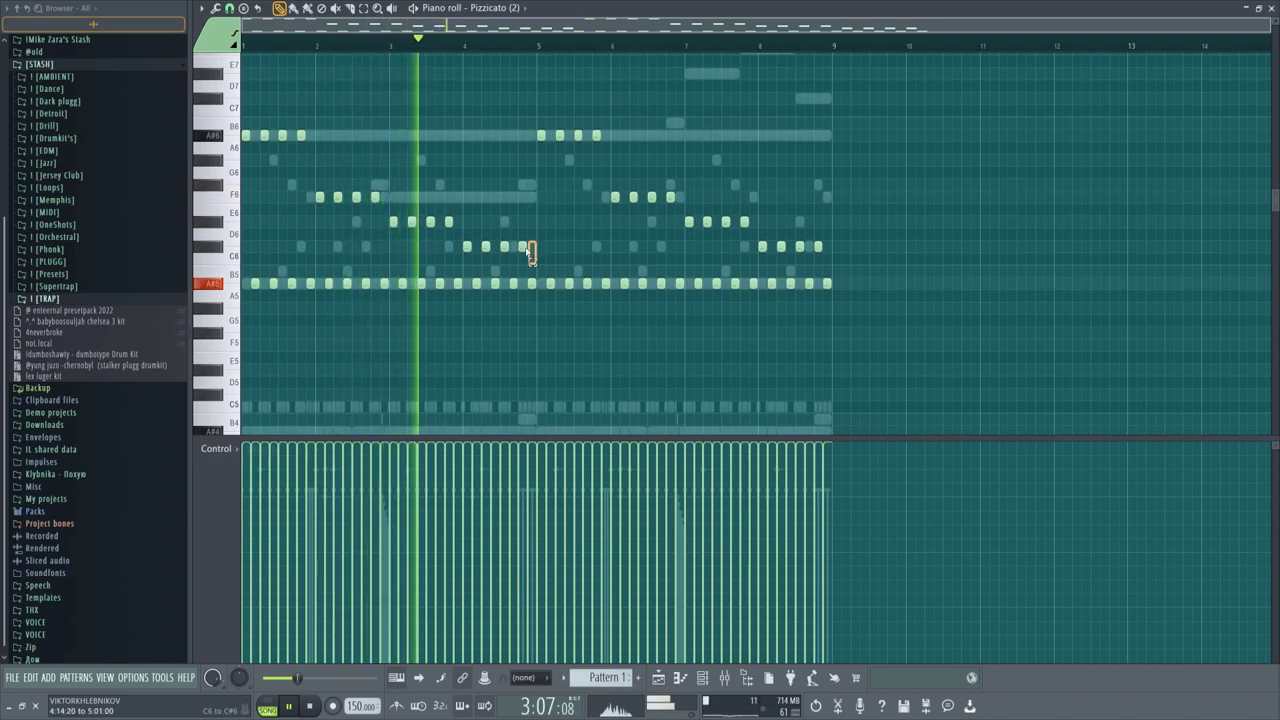
{"action": "left_click_drag", "start_coordinate": [537, 263], "coordinate": [248, 158]}
{"action": "left_click_drag", "start_coordinate": [837, 263], "coordinate": [524, 118]}
{"action": "left_click_drag", "start_coordinate": [870, 292], "coordinate": [243, 270]}
{"action": "key", "text": "ctrl+d"}
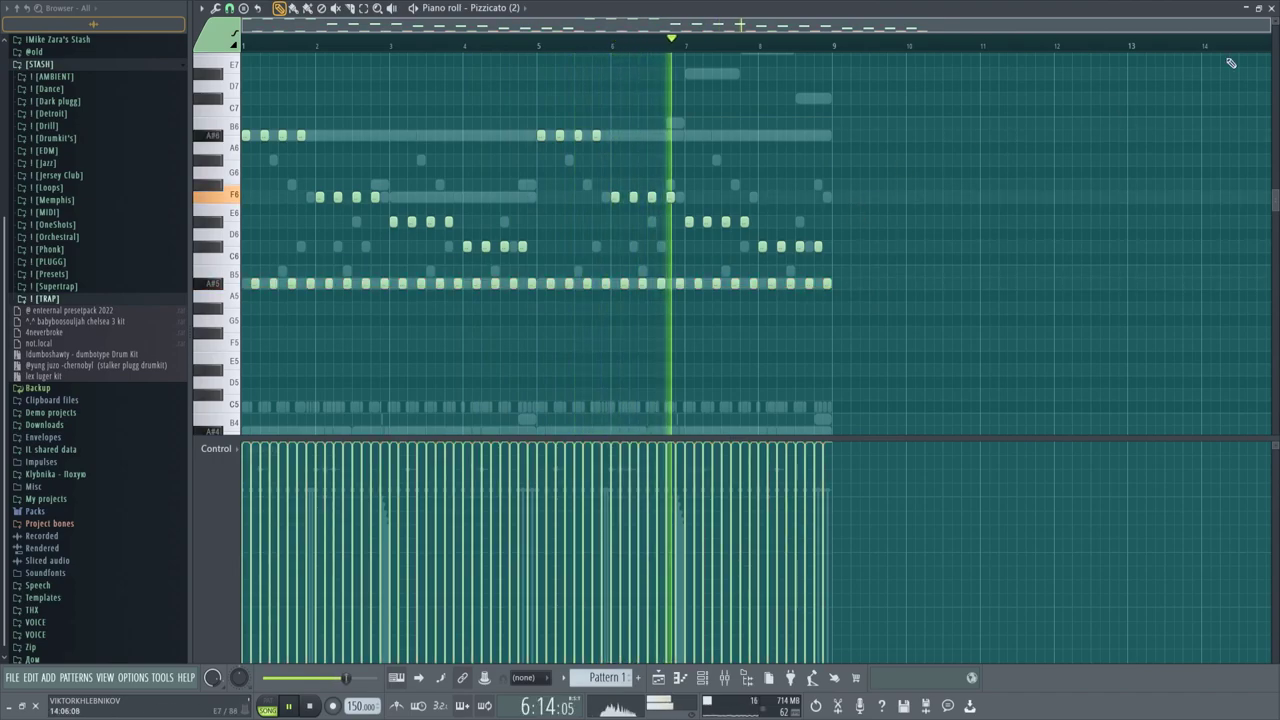
Leave the Pizzicato (2) piano roll and solo mixer track Insert 1 to examine its level and effect slots.
{"action": "key", "text": "space"}
{"action": "left_click", "coordinate": [1272, 8]}
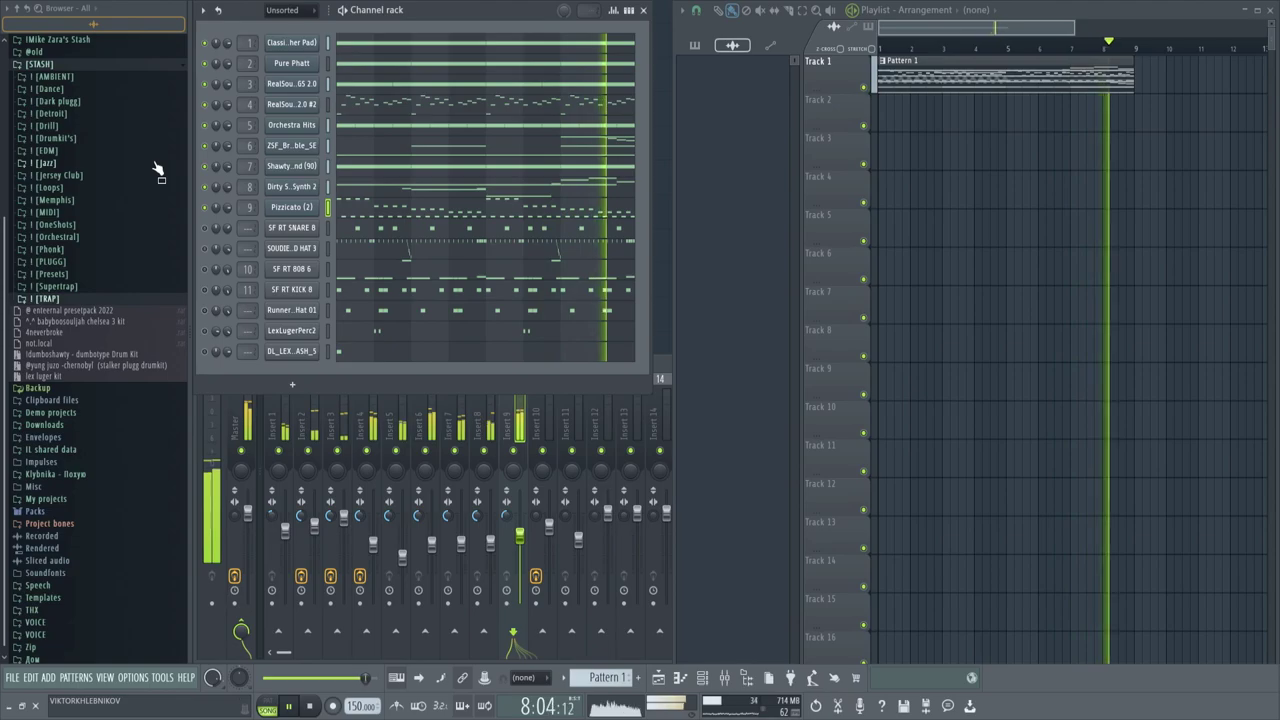
{"action": "left_click", "coordinate": [266, 412]}
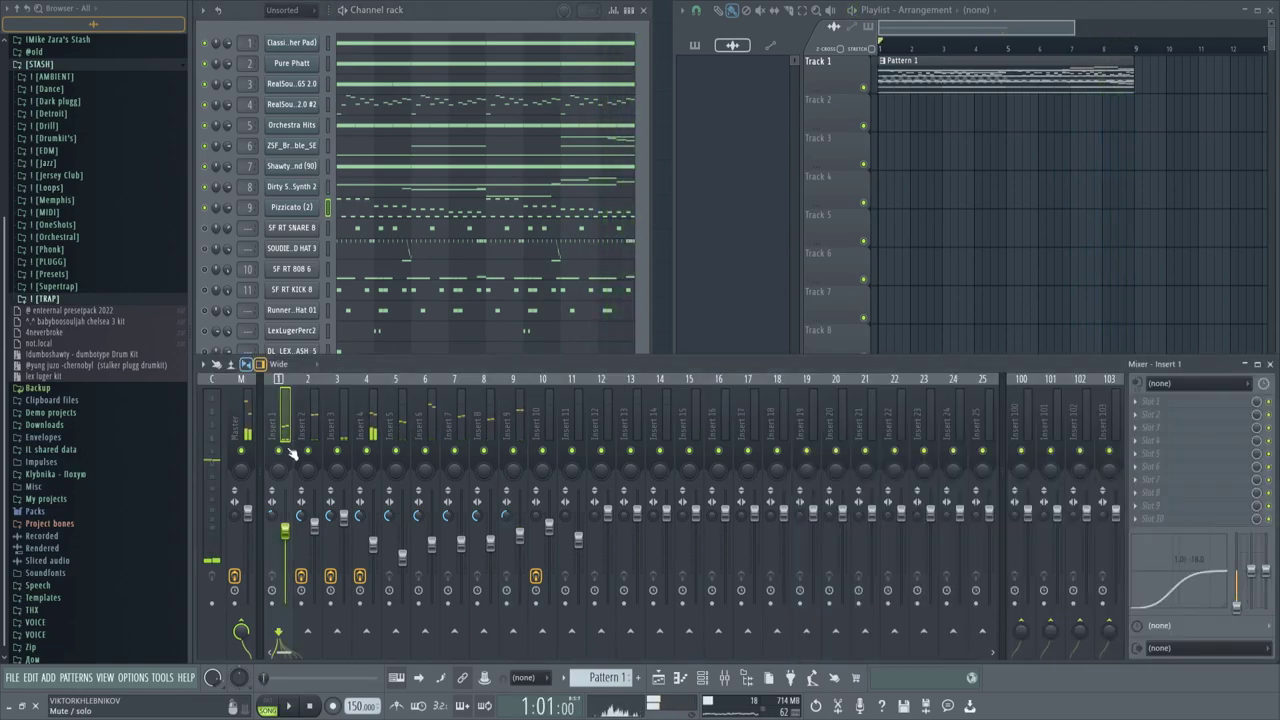
{"action": "right_click", "coordinate": [280, 450]}
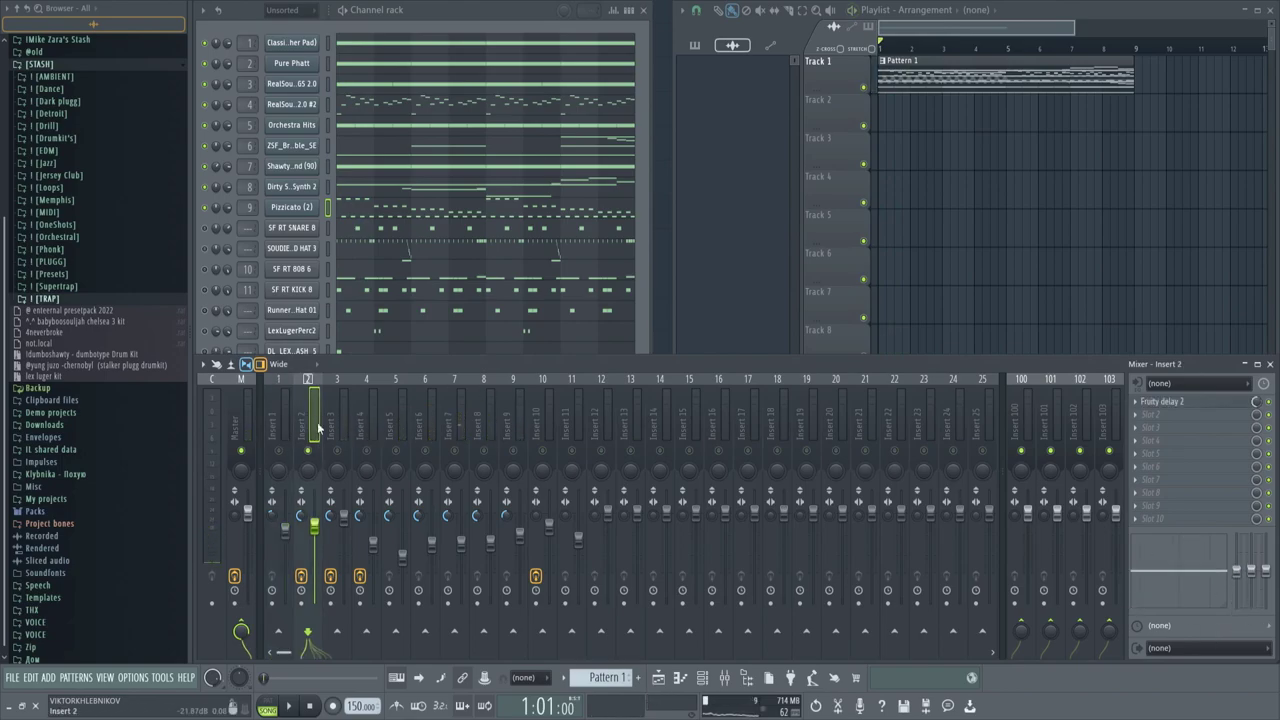
Solo mixer tracks Insert 2, 3 and 4 in turn and examine each one's Fruity delay 2 settings during playback.
{"action": "left_click", "coordinate": [1195, 404]}
{"action": "left_click_drag", "start_coordinate": [495, 177], "coordinate": [558, 354]}
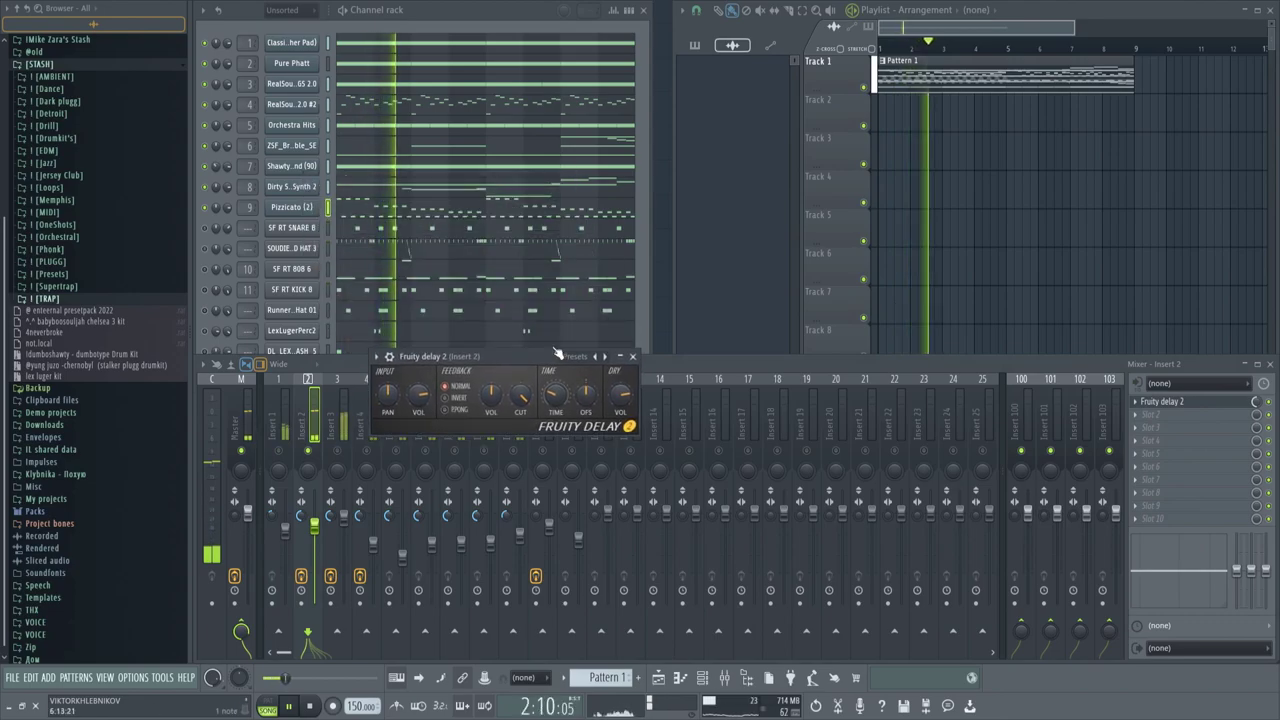
{"action": "left_click", "coordinate": [633, 358]}
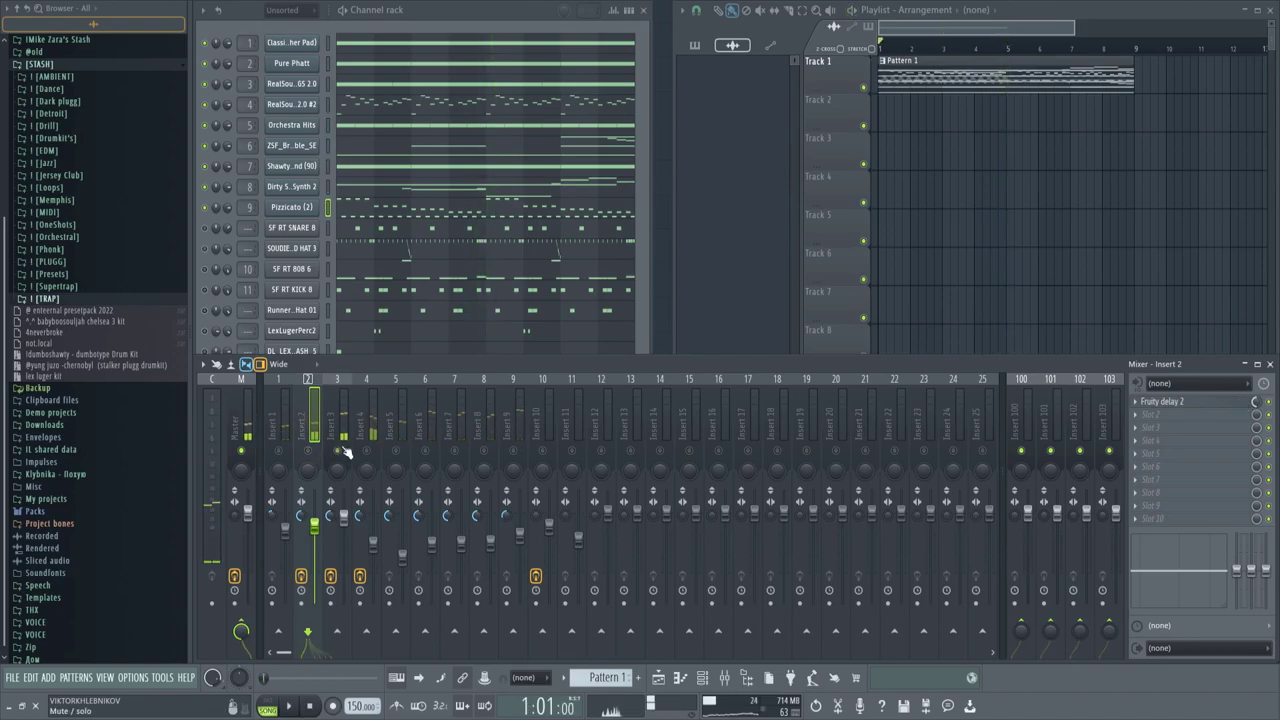
{"action": "left_click", "coordinate": [1200, 402]}
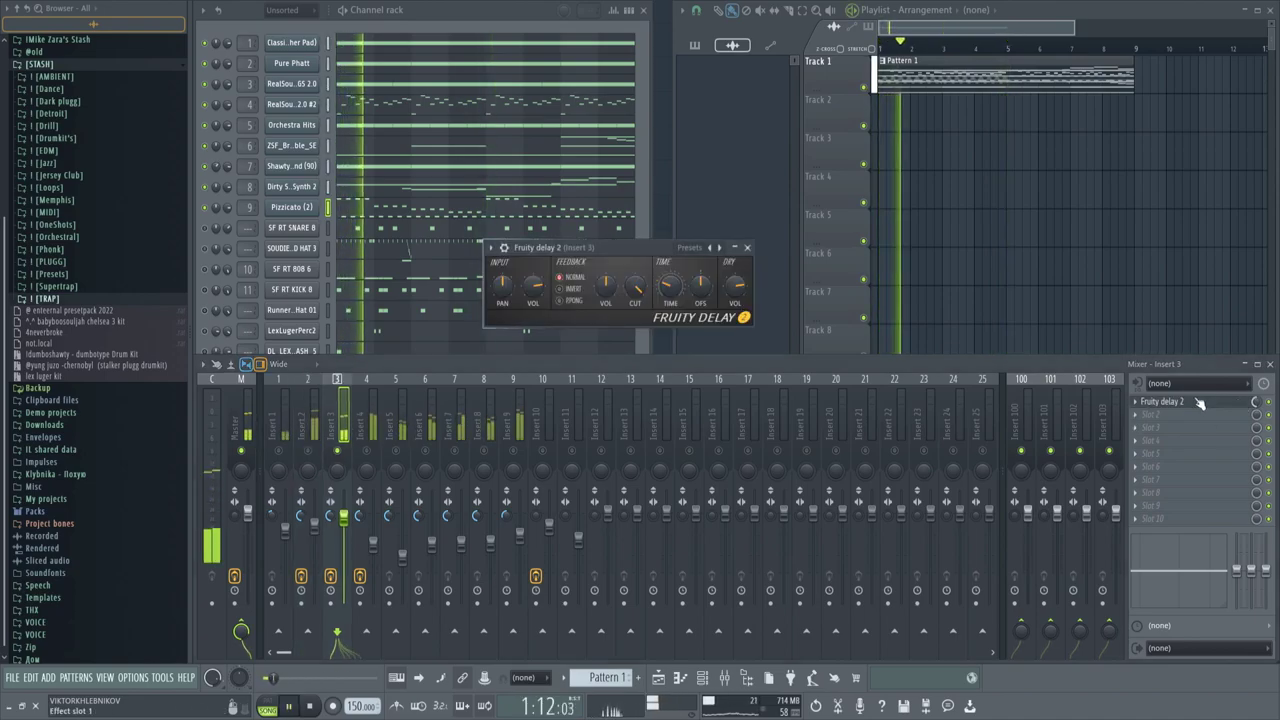
{"action": "left_click_drag", "start_coordinate": [575, 259], "coordinate": [581, 339]}
{"action": "left_click", "coordinate": [752, 328]}
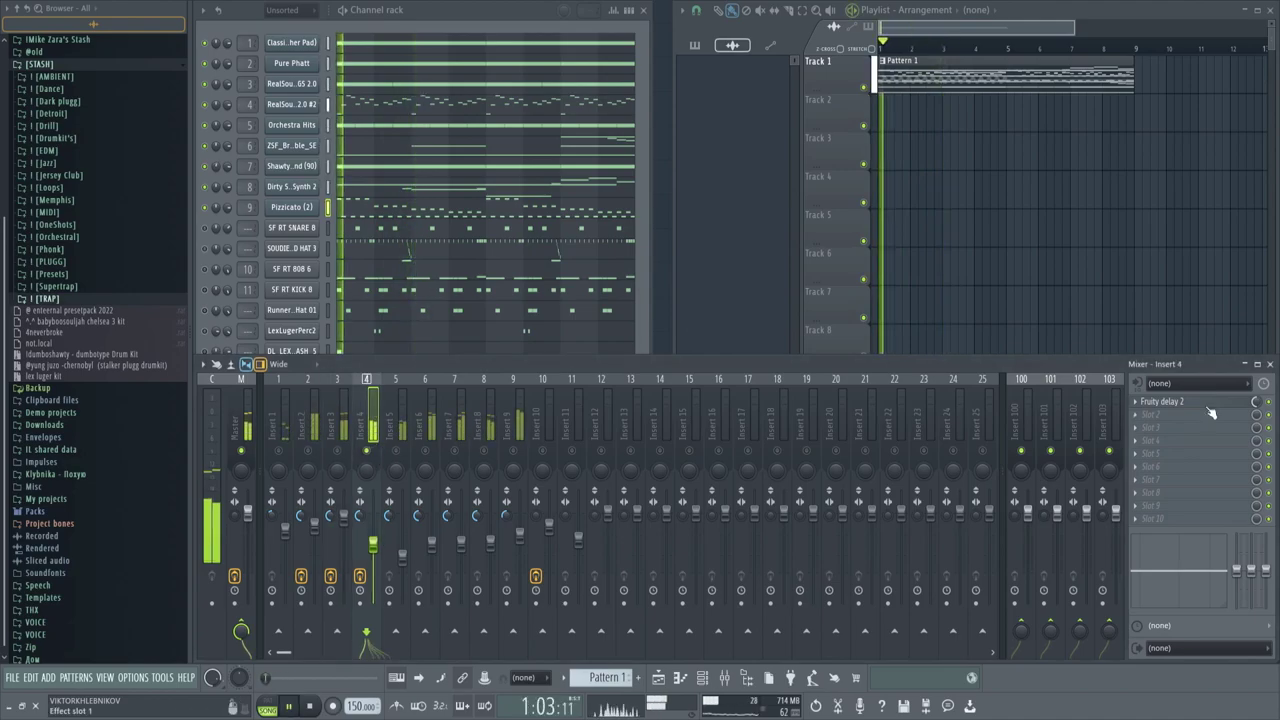
{"action": "left_click", "coordinate": [1200, 404]}
{"action": "left_click_drag", "start_coordinate": [369, 133], "coordinate": [498, 423]}
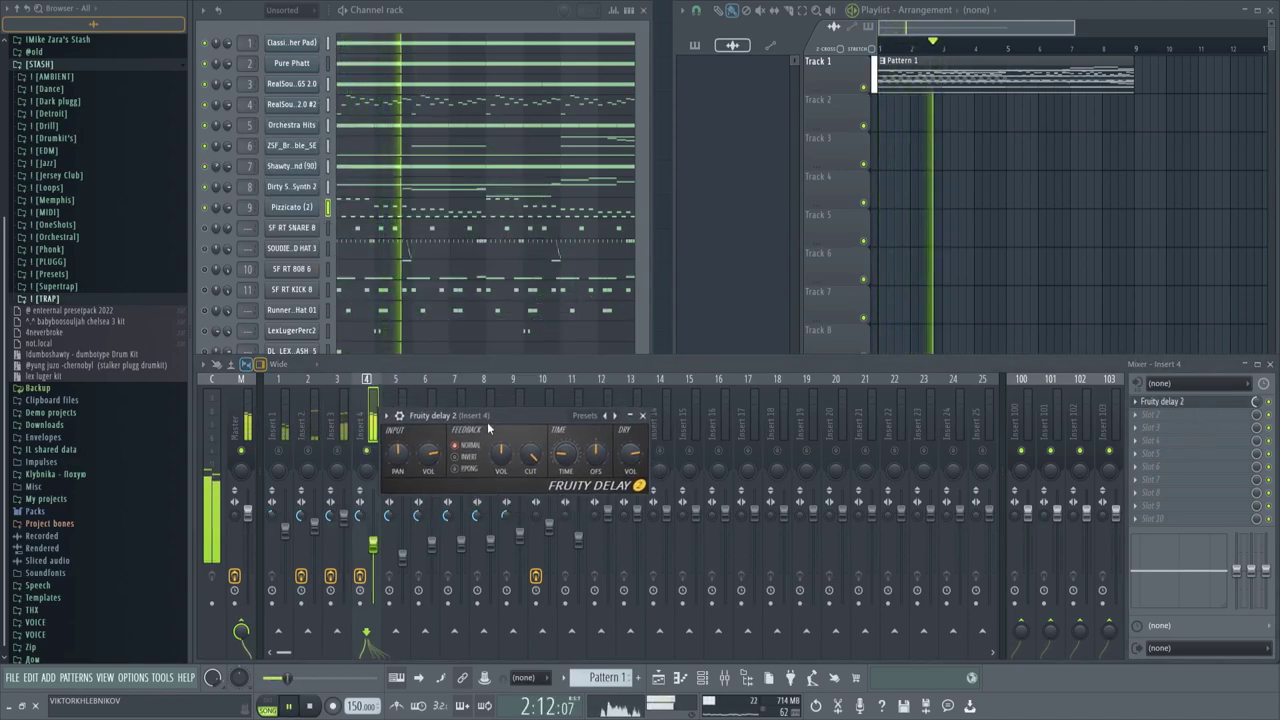
{"action": "left_click", "coordinate": [646, 416]}
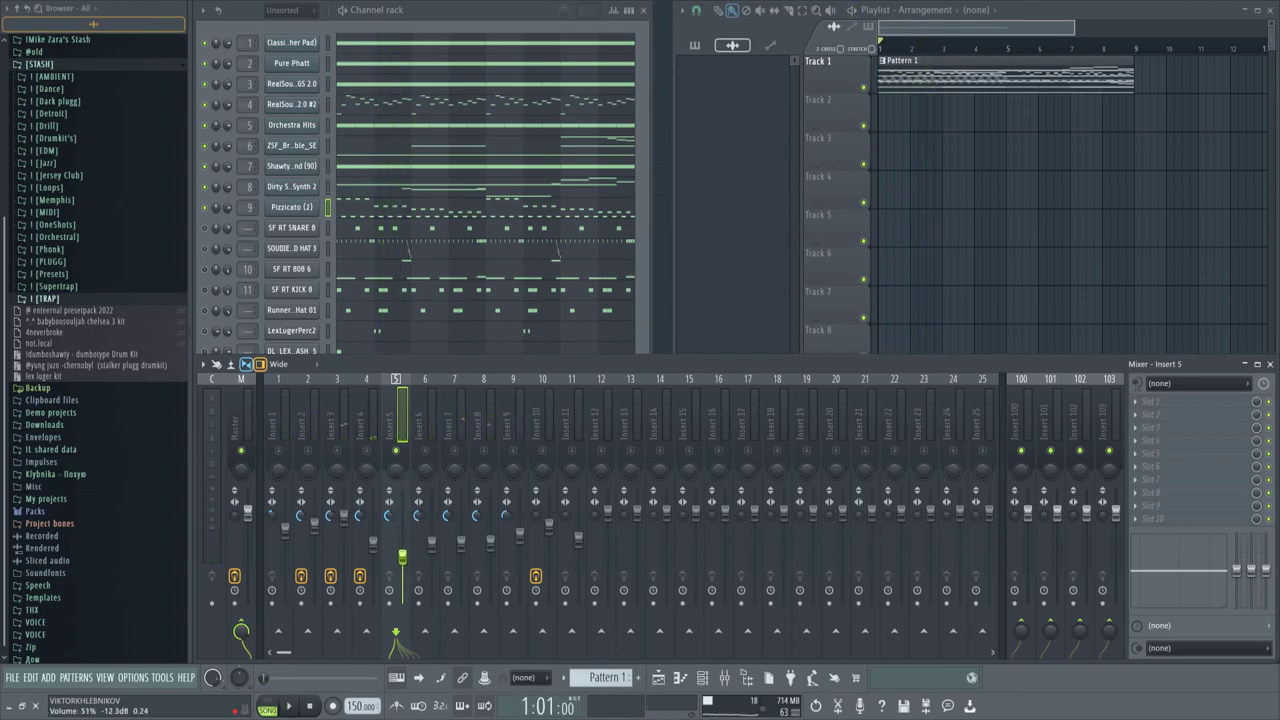
Solo and play back mixer tracks Insert 6 through Insert 9 one by one, then unmute all tracks.
{"action": "left_click", "coordinate": [435, 447]}
{"action": "key", "text": "space"}
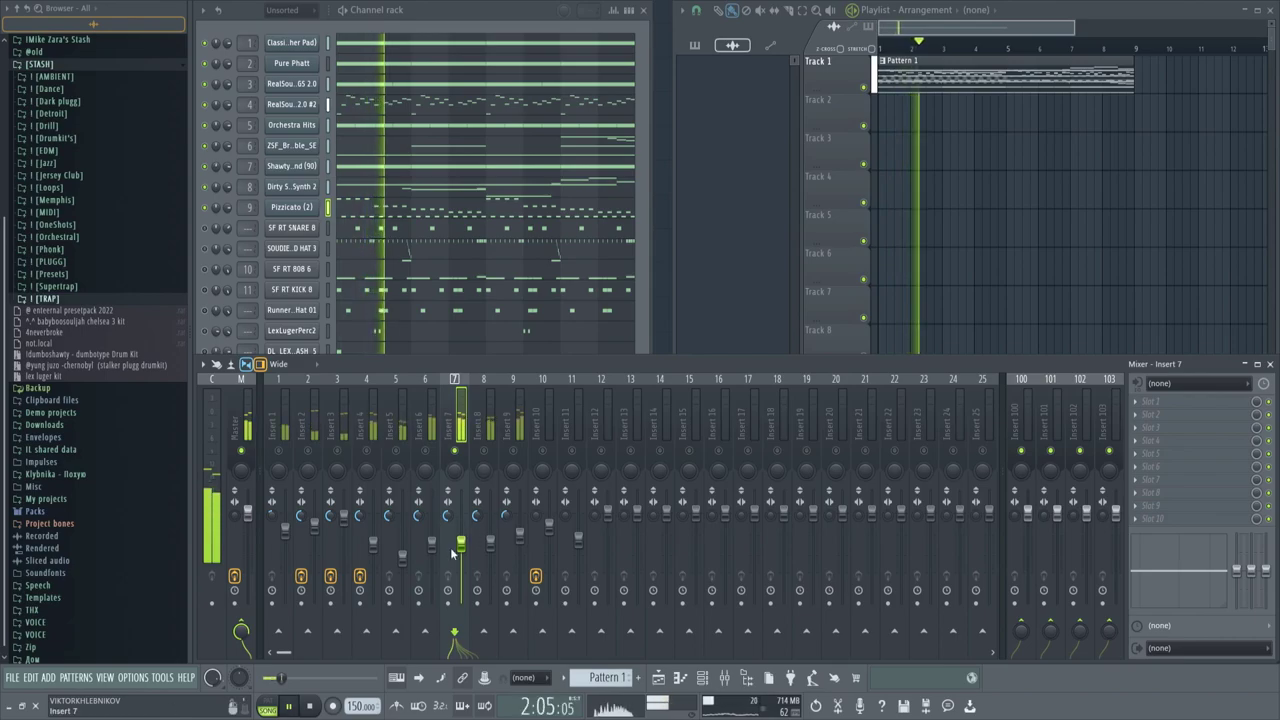
{"action": "key", "text": "space"}
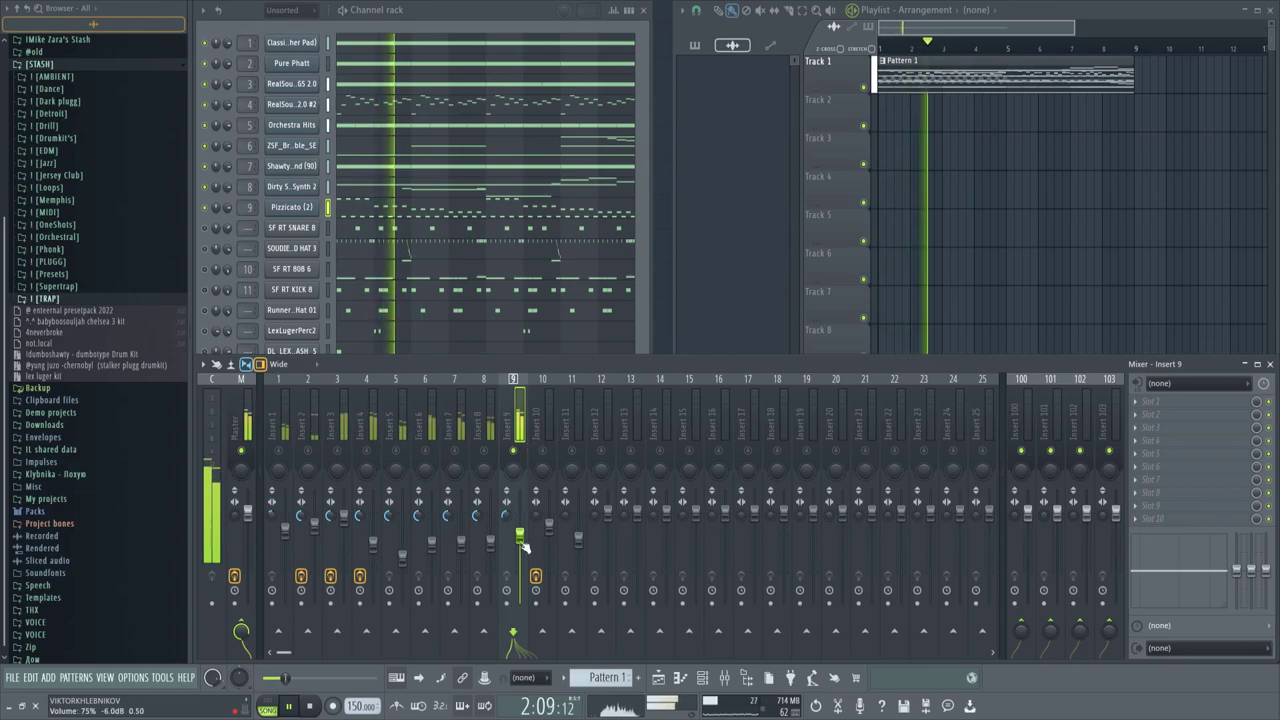
{"action": "key", "text": "space"}
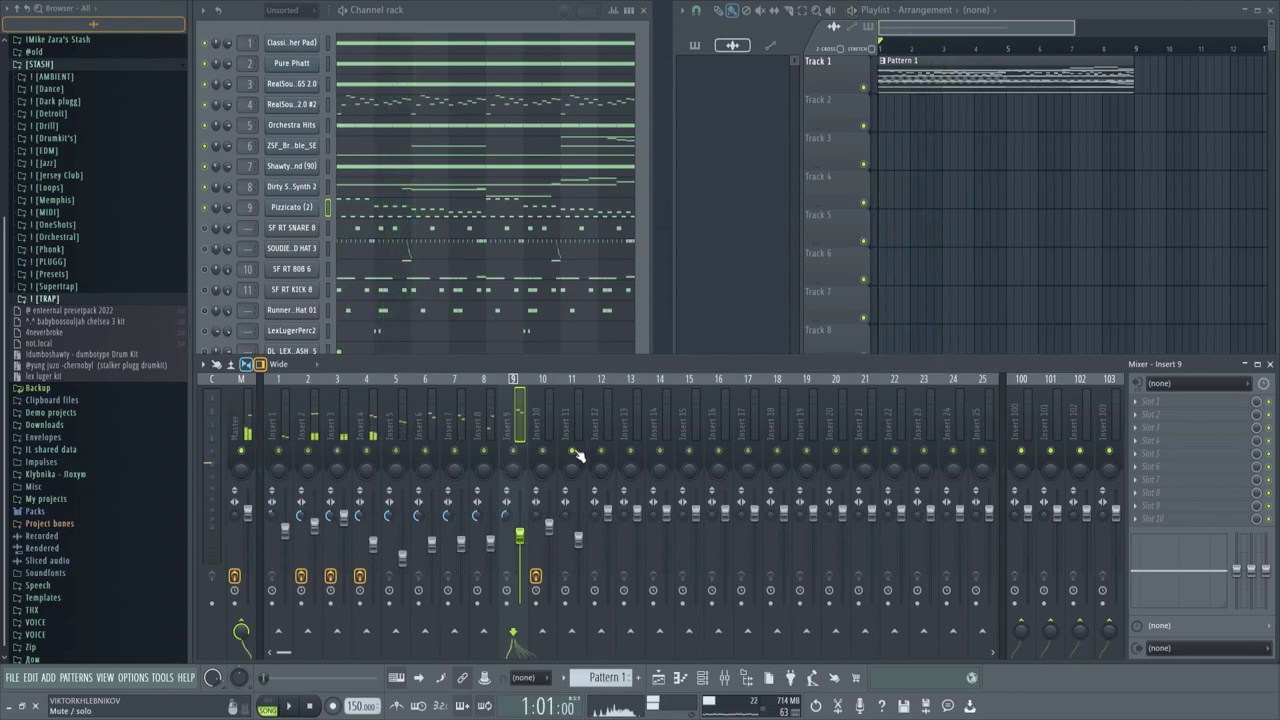
Play back the SF RT SNARE 8 channel's C5 hits in the piano roll and select the hits from bar 5 onward.
{"action": "left_click", "coordinate": [212, 242]}
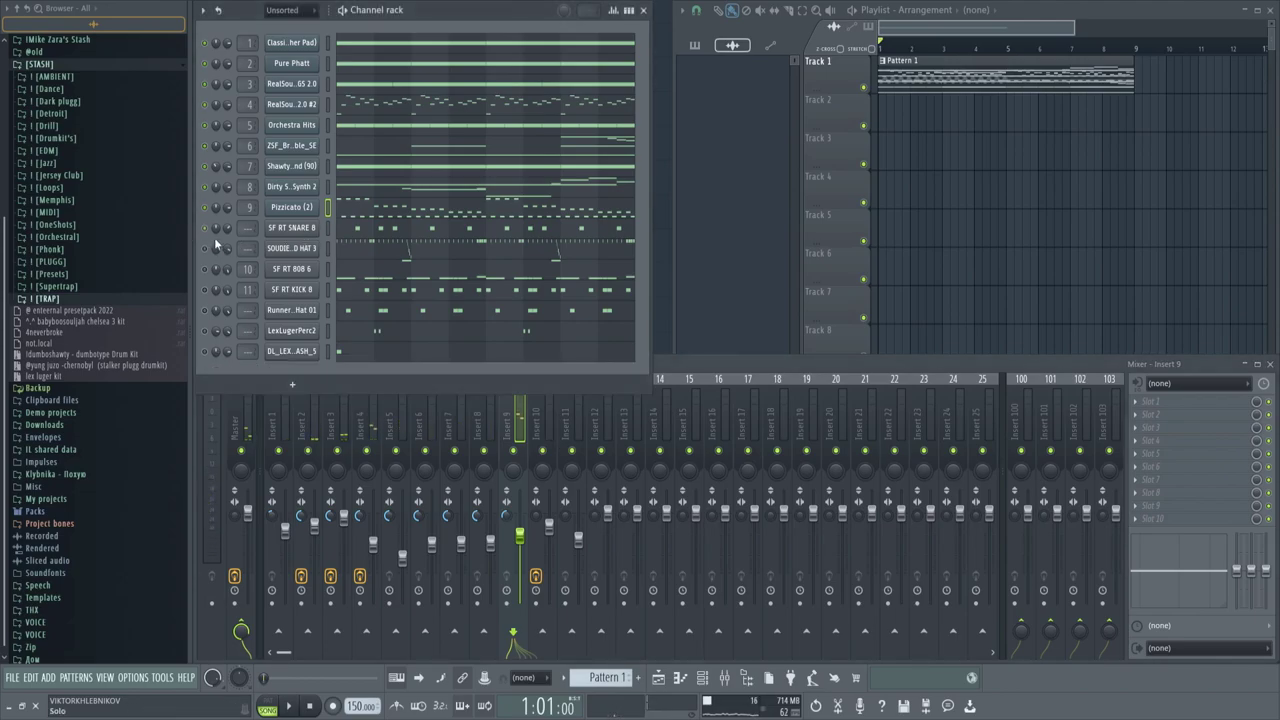
{"action": "left_click", "coordinate": [358, 238]}
{"action": "scroll", "coordinate": [289, 271], "scroll_direction": "down", "scroll_amount": 3}
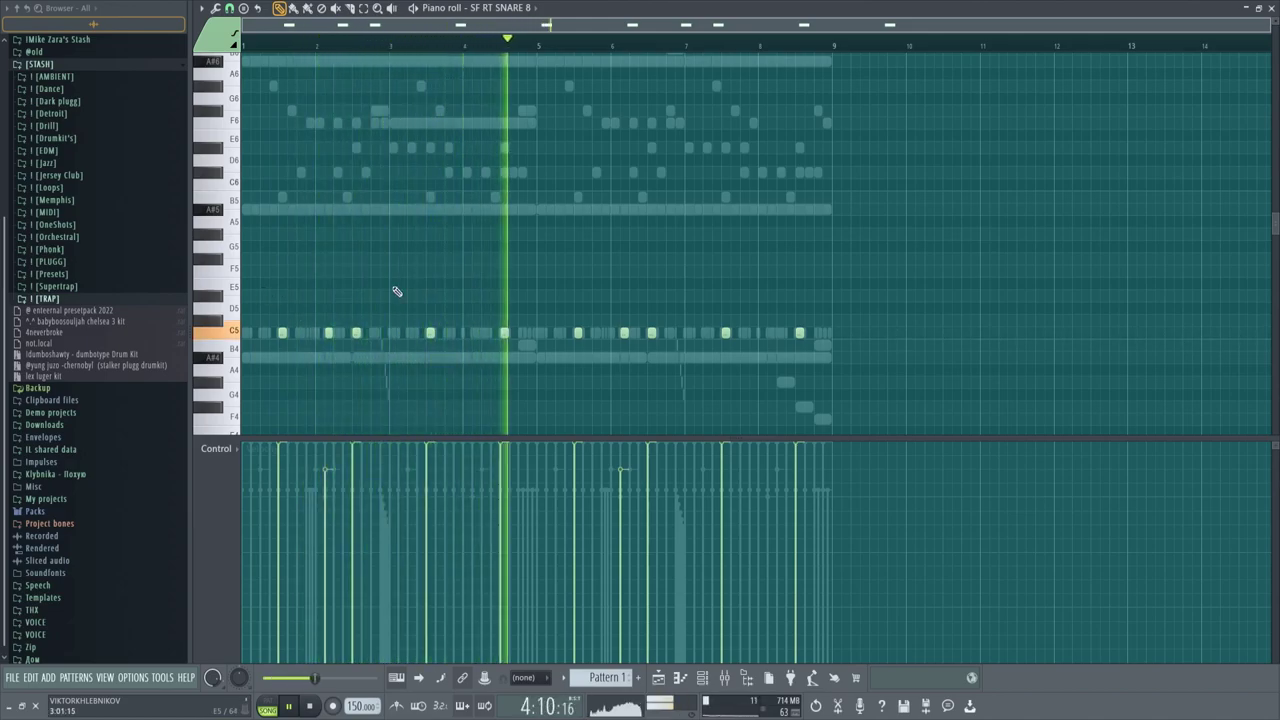
{"action": "left_click_drag", "start_coordinate": [900, 362], "coordinate": [543, 320]}
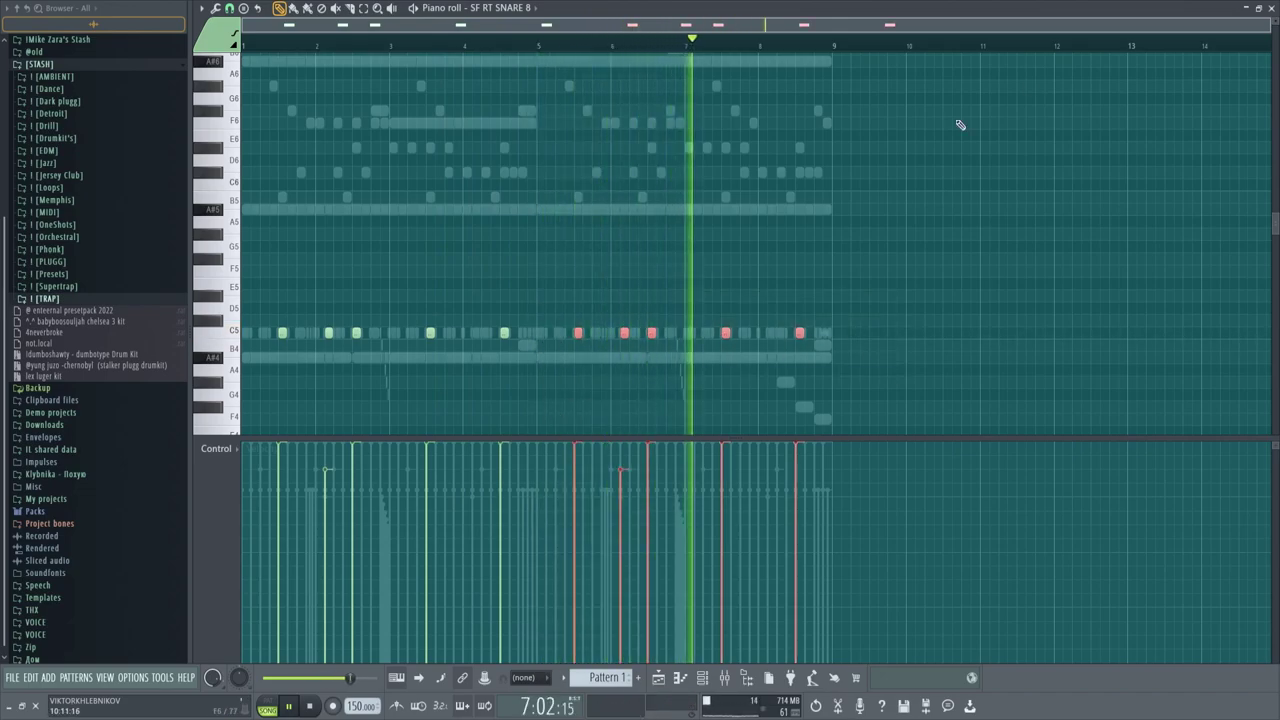
{"action": "left_click", "coordinate": [1272, 8]}
{"action": "key", "text": "space"}
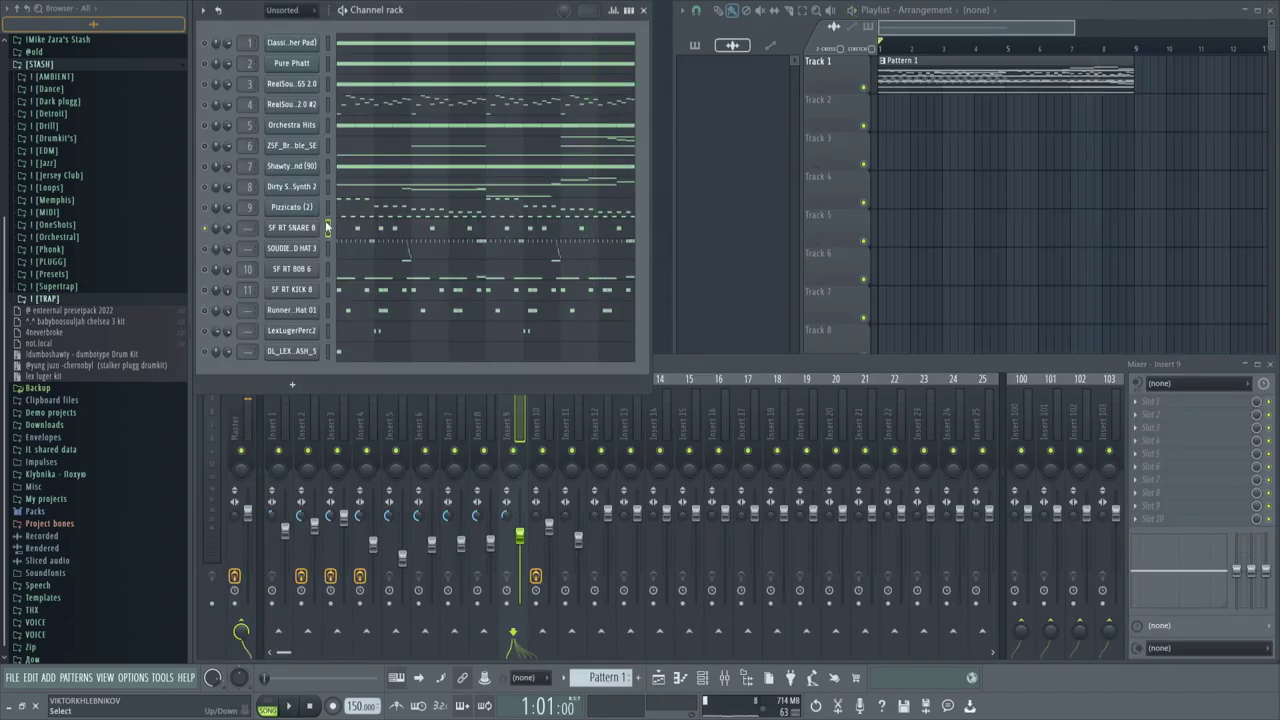
Examine the SF RT SNARE 8 channel's volume envelope and LFO settings, and play back its soloed piano roll pattern.
{"action": "left_click", "coordinate": [297, 229]}
{"action": "left_click_drag", "start_coordinate": [378, 110], "coordinate": [456, 216]}
{"action": "left_click", "coordinate": [311, 220]}
{"action": "left_click", "coordinate": [340, 222]}
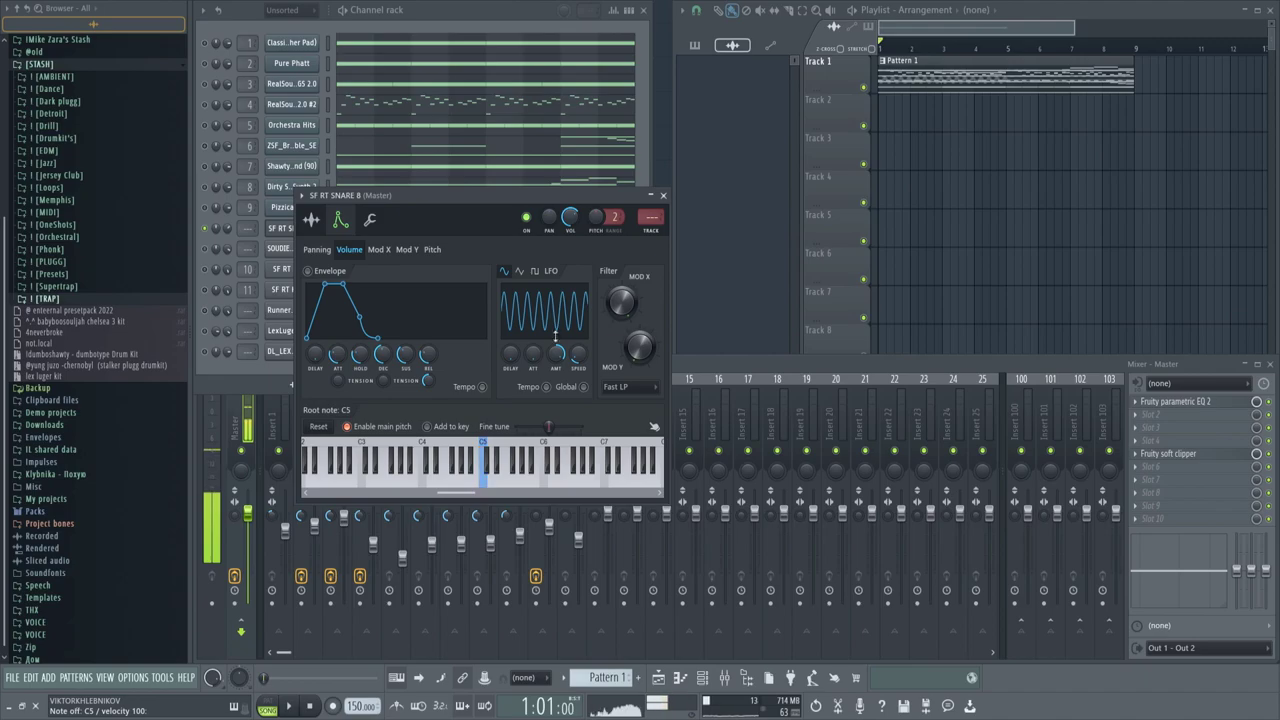
{"action": "key", "text": "space"}
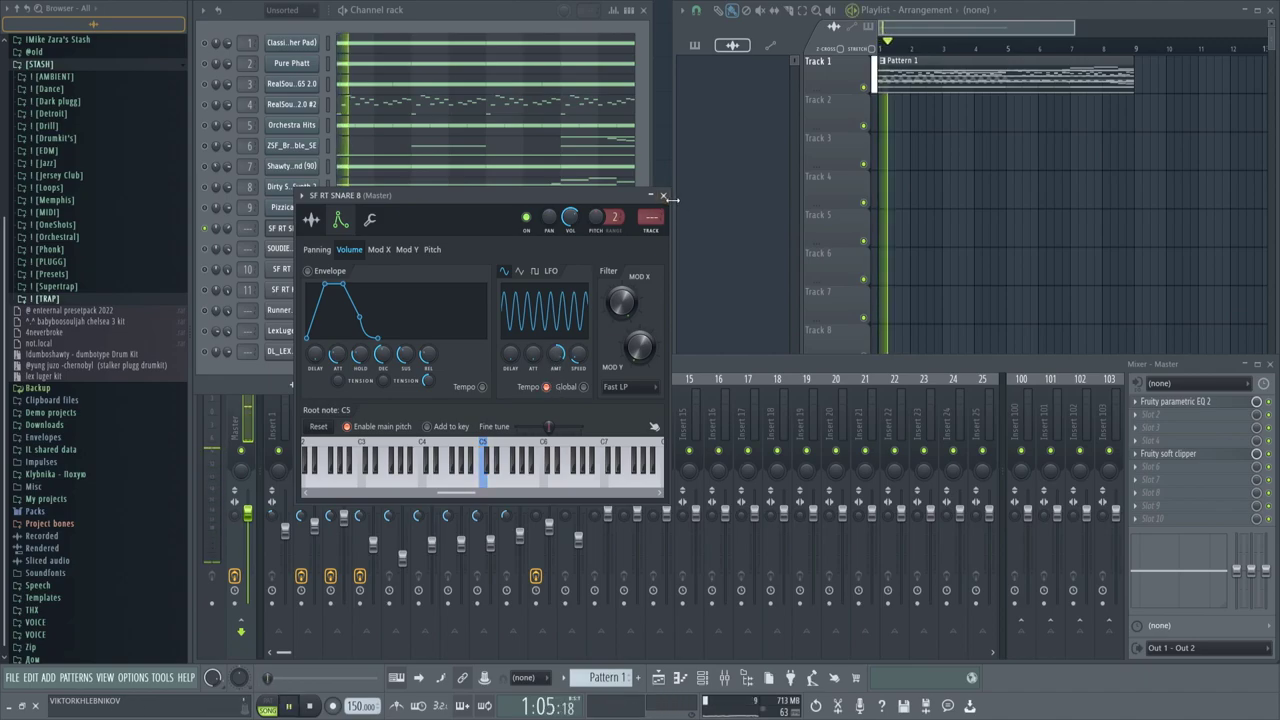
{"action": "left_click", "coordinate": [663, 196]}
{"action": "left_click", "coordinate": [406, 230]}
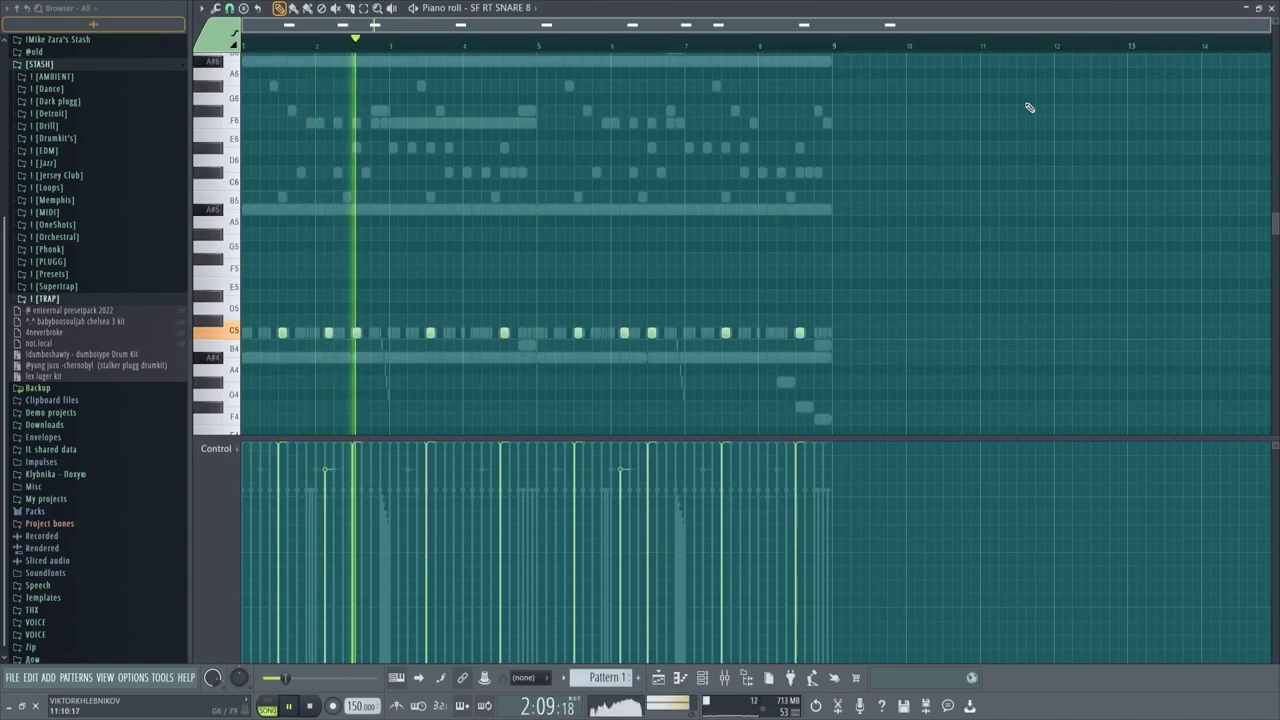
{"action": "left_click", "coordinate": [989, 8]}
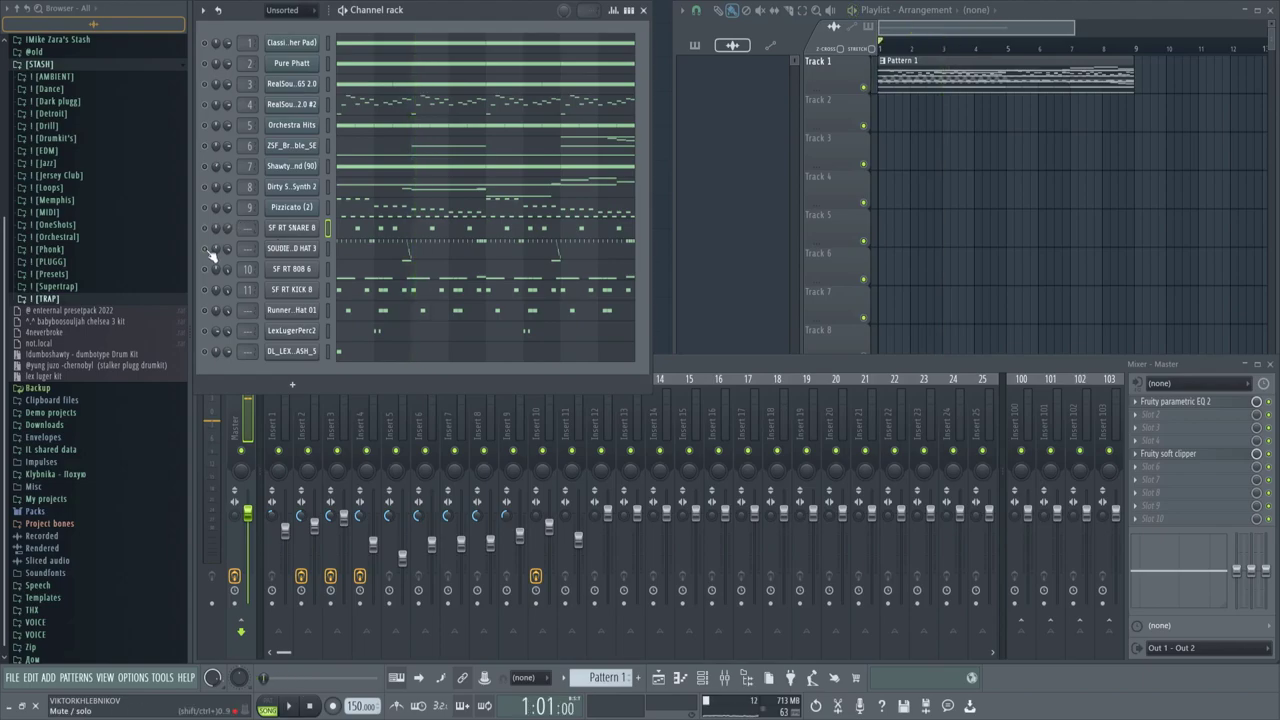
View the SOUDIERE LOUD HAT 3 sampler settings and examine its C5 hits, rolls and descending notes during piano roll playback.
{"action": "left_click", "coordinate": [300, 256]}
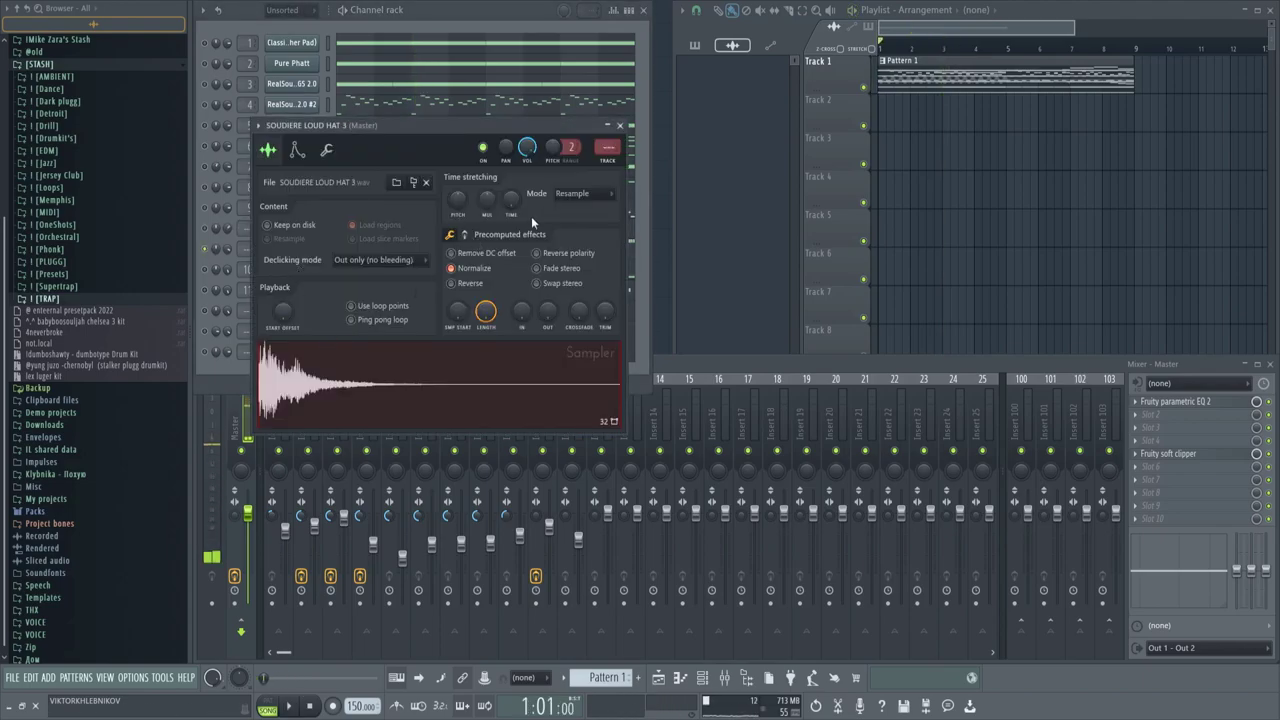
{"action": "left_click", "coordinate": [620, 126]}
{"action": "left_click", "coordinate": [360, 253]}
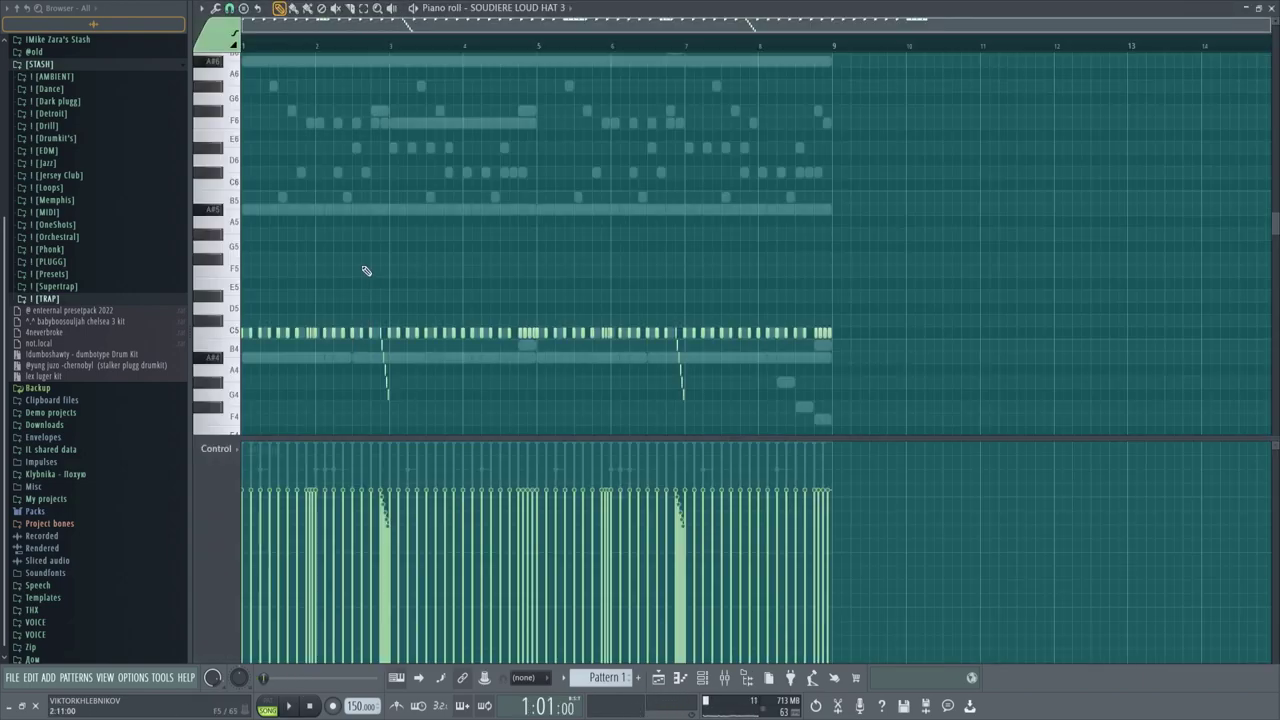
{"action": "scroll", "coordinate": [389, 42], "scroll_direction": "up", "scroll_amount": 5}
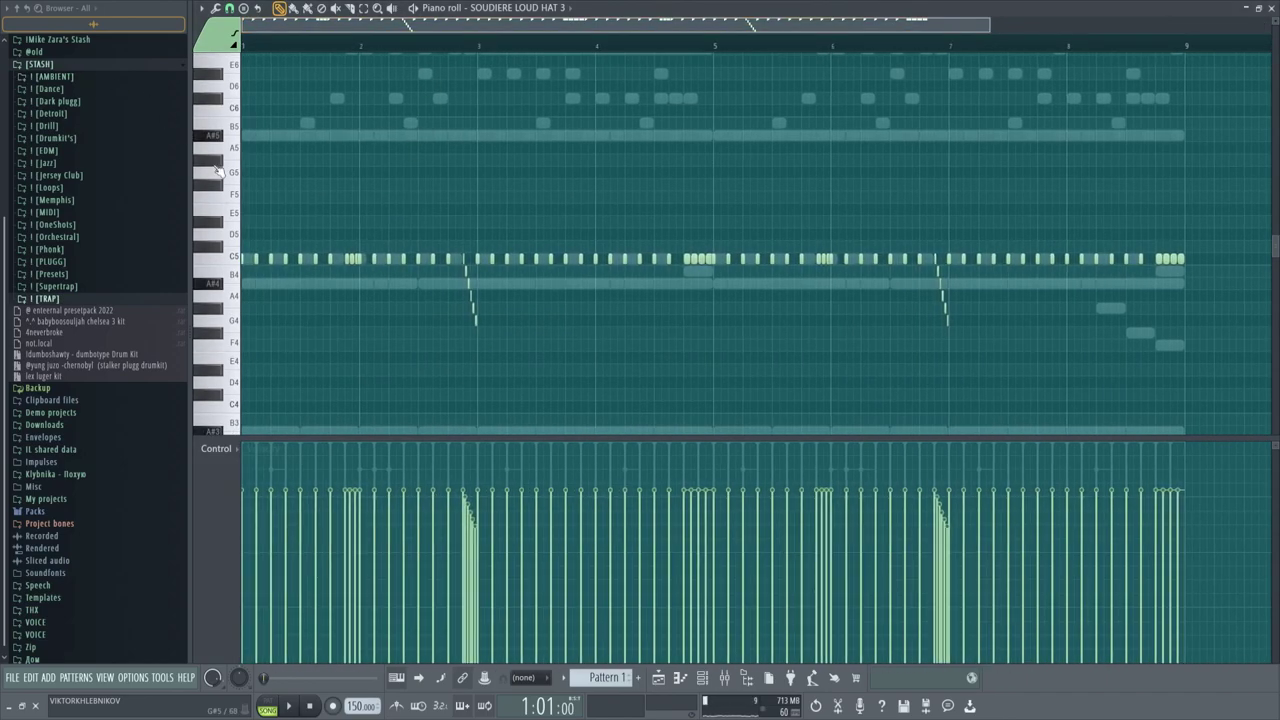
{"action": "key", "text": "space"}
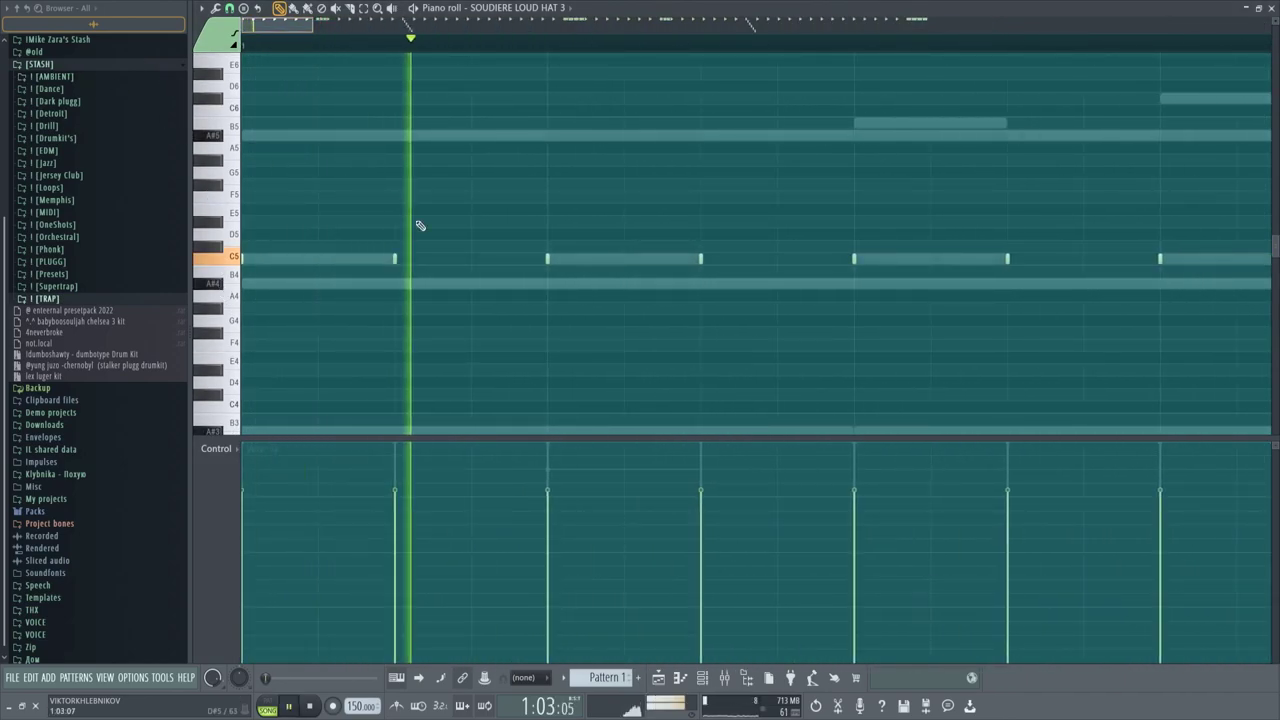
{"action": "scroll", "coordinate": [455, 277], "scroll_direction": "down", "scroll_amount": 5}
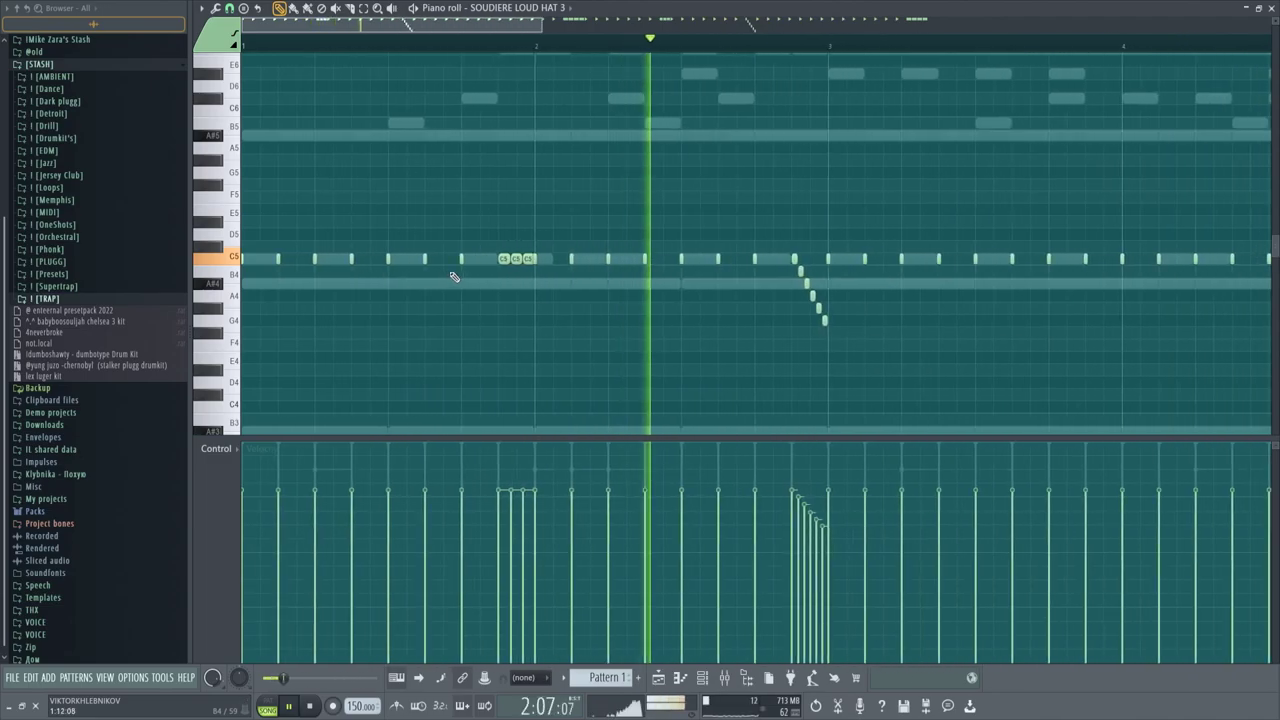
{"action": "scroll", "coordinate": [451, 279], "scroll_direction": "down", "scroll_amount": 4}
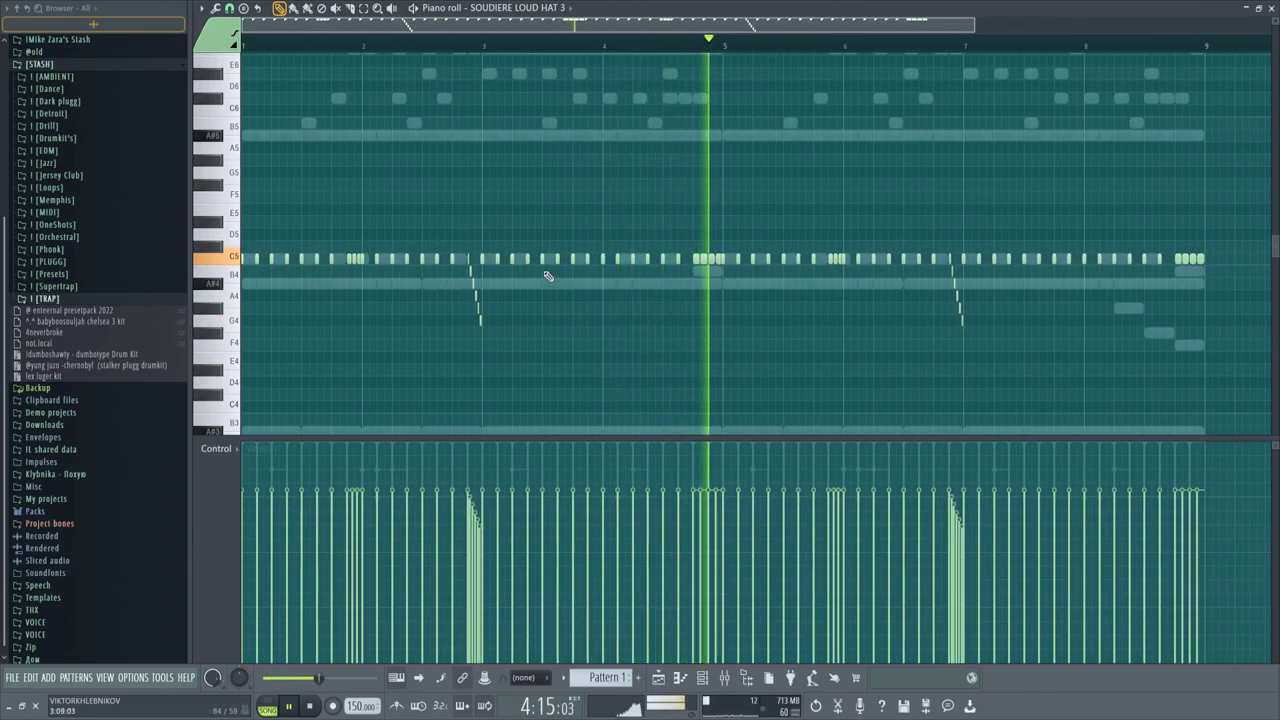
{"action": "scroll", "coordinate": [549, 277], "scroll_direction": "down", "scroll_amount": 3}
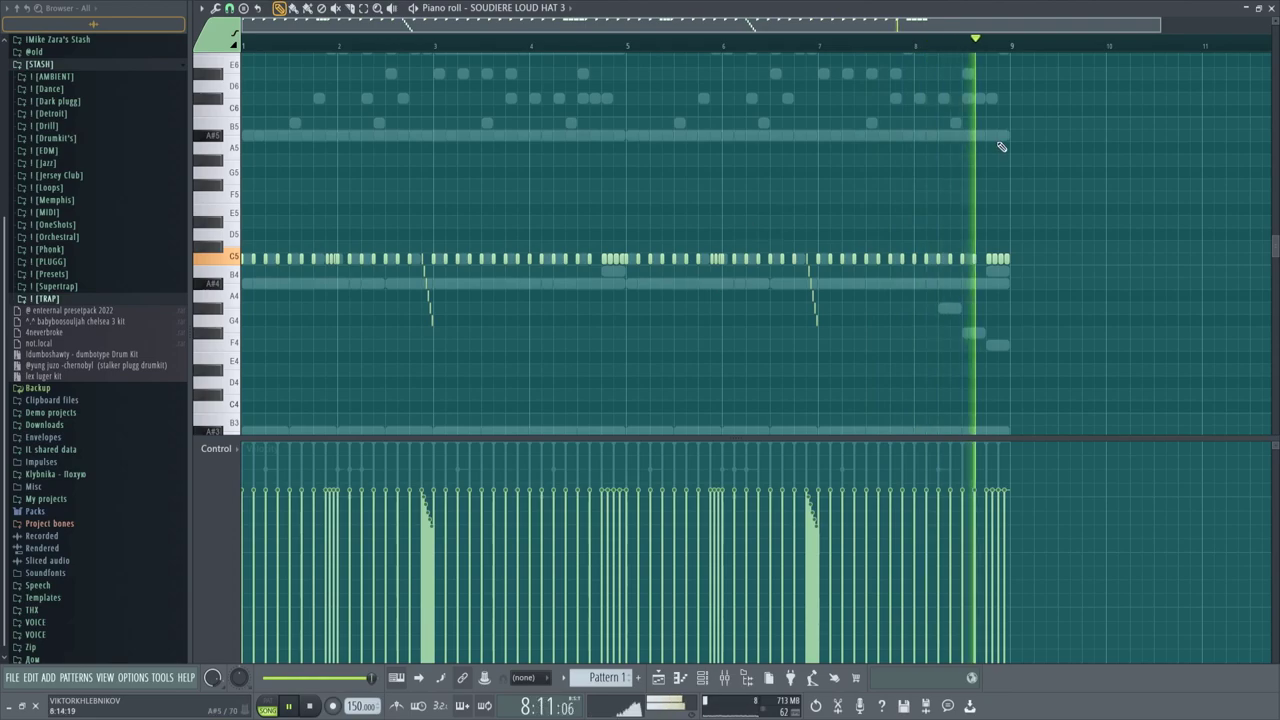
{"action": "left_click", "coordinate": [1271, 10]}
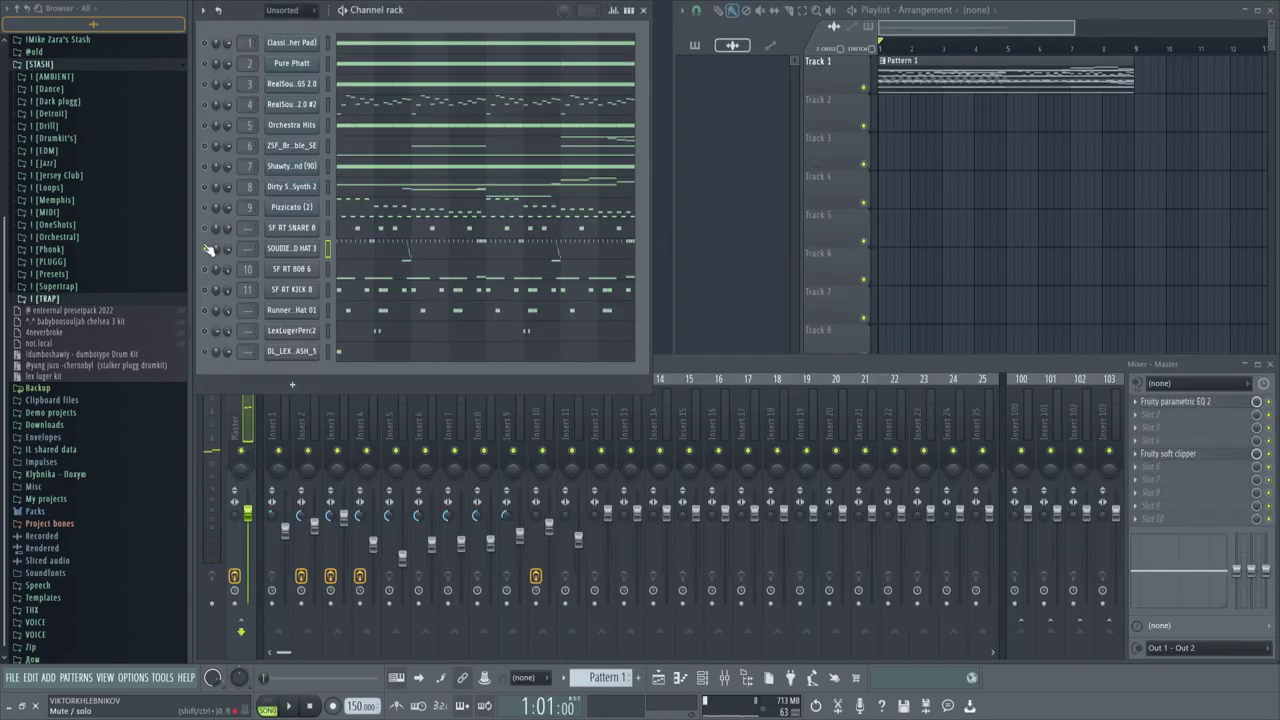
View the SF RT 808 6 channel's note pattern in the piano roll with the channel soloed.
{"action": "left_click", "coordinate": [364, 279]}
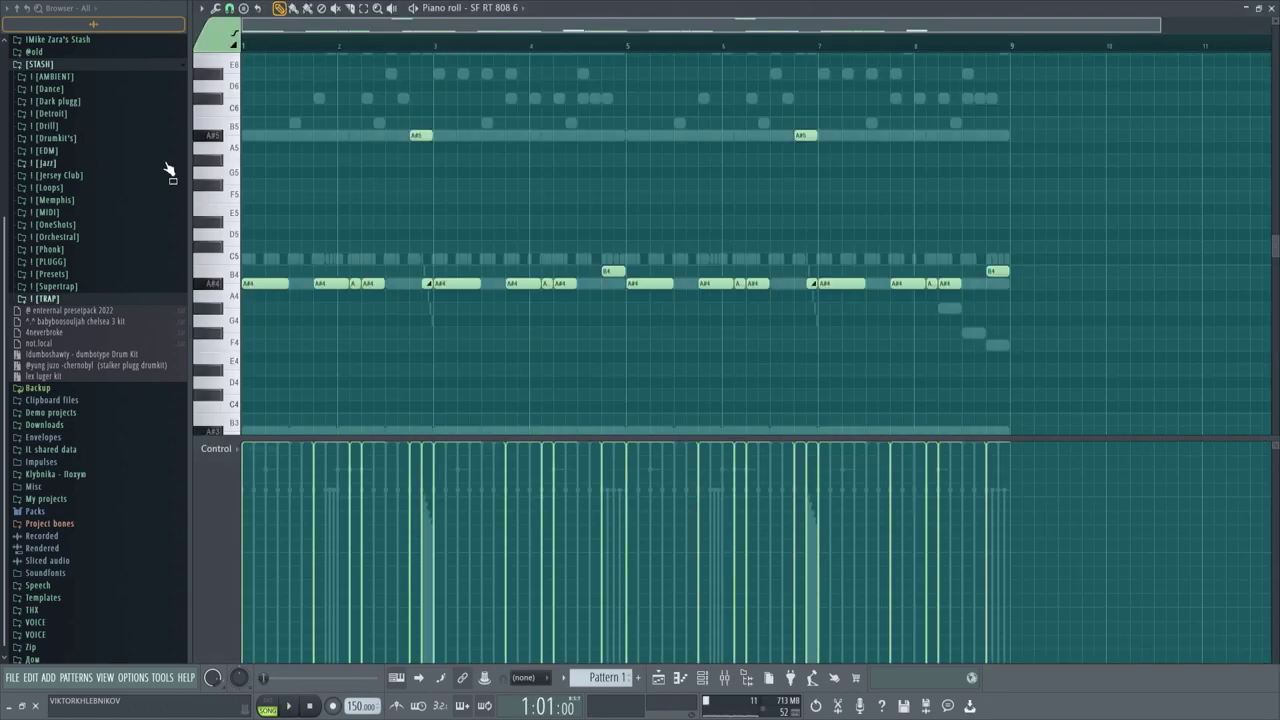
{"action": "scroll", "coordinate": [309, 240], "scroll_direction": "down", "scroll_amount": 2}
{"action": "key", "text": "Escape"}
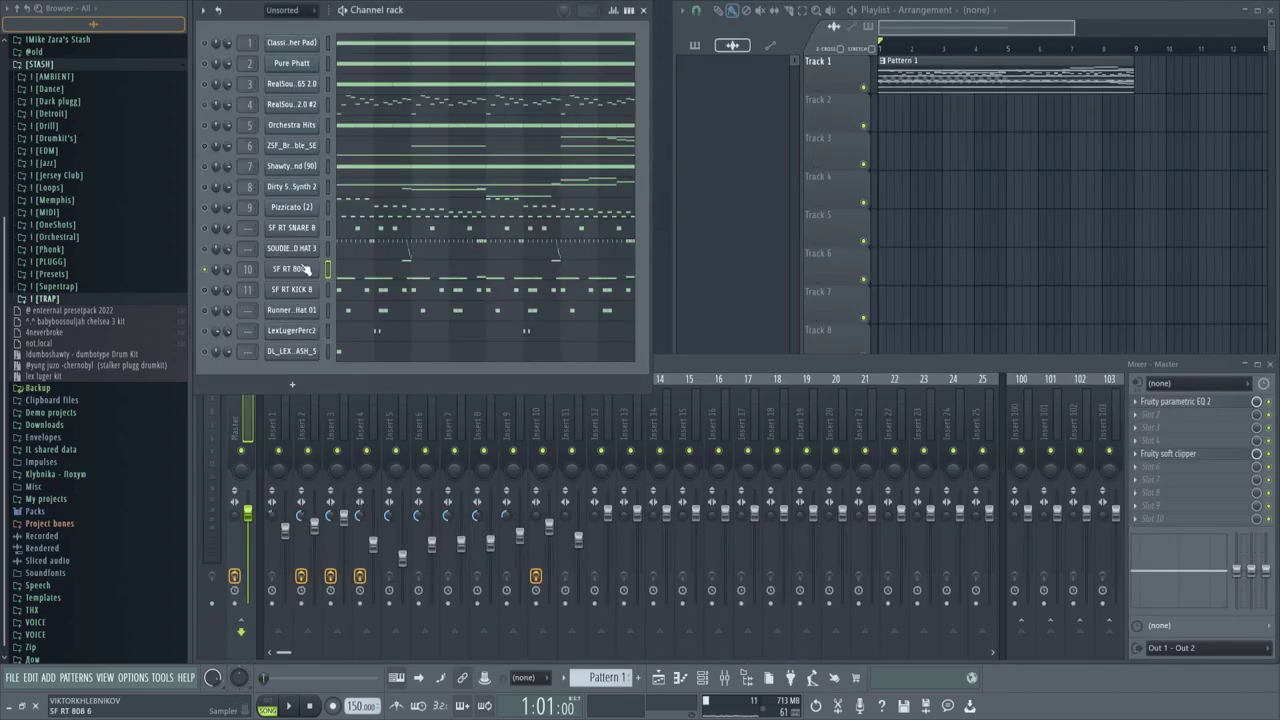
Examine the SF RT 808 6 channel's sample settings and volume envelope, and play back the soloed 808.
{"action": "left_click", "coordinate": [306, 270]}
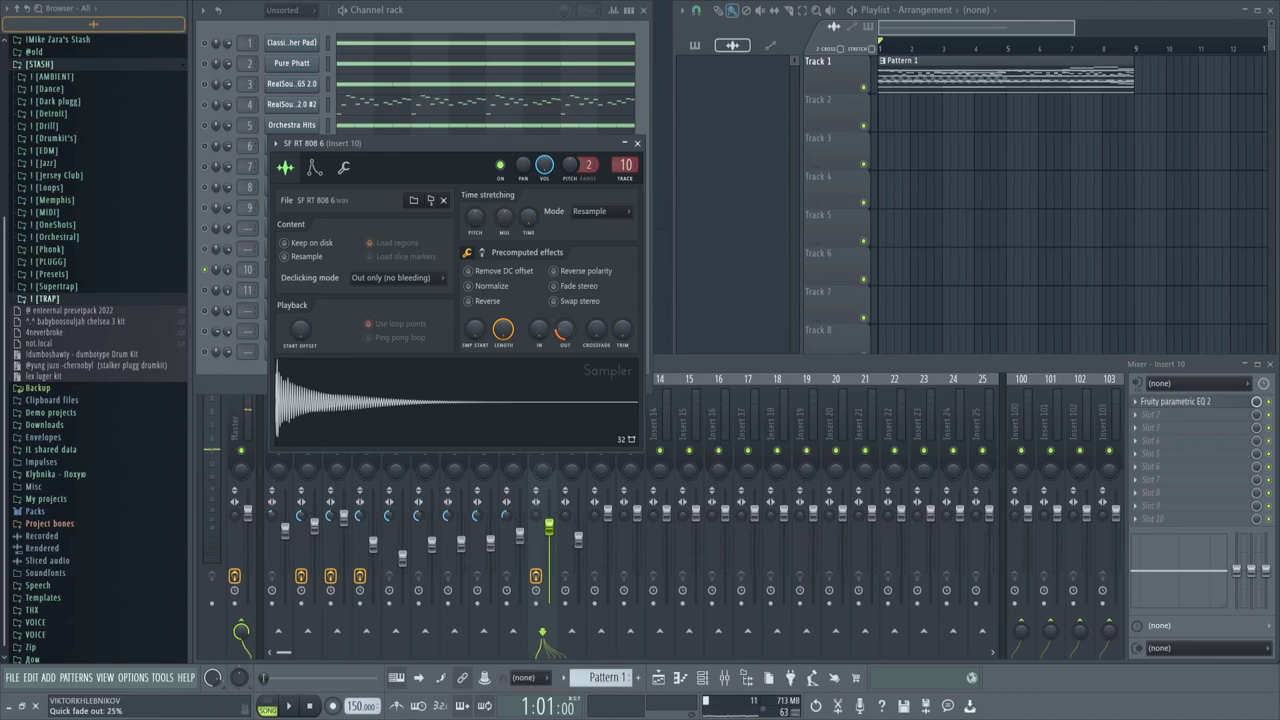
{"action": "left_click", "coordinate": [314, 170]}
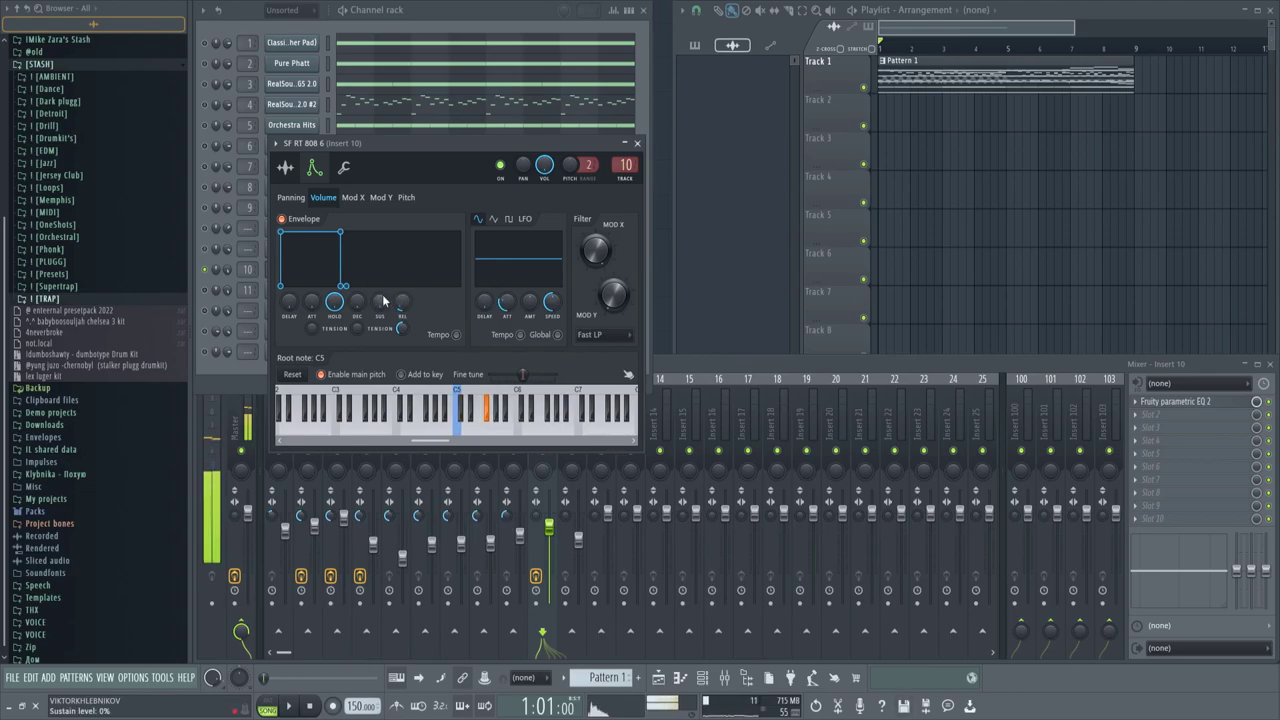
{"action": "left_click", "coordinate": [637, 144]}
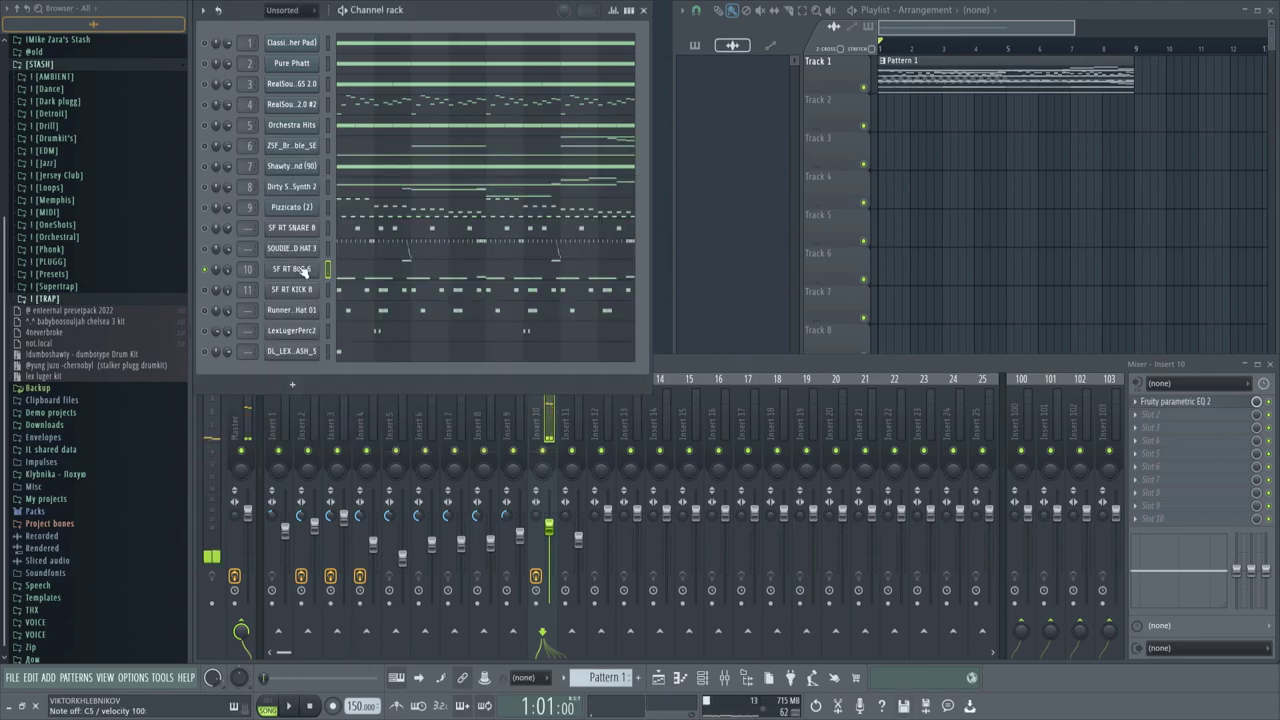
{"action": "left_click", "coordinate": [293, 269]}
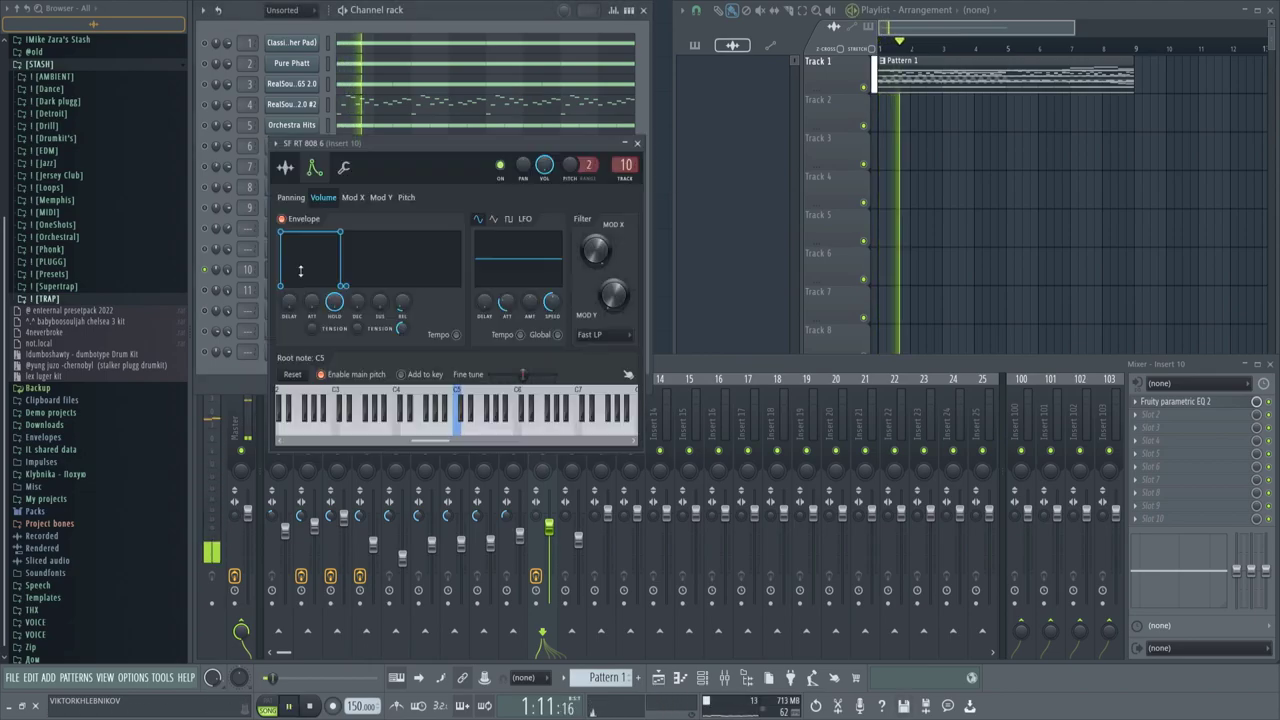
{"action": "left_click", "coordinate": [286, 168]}
{"action": "left_click", "coordinate": [638, 145]}
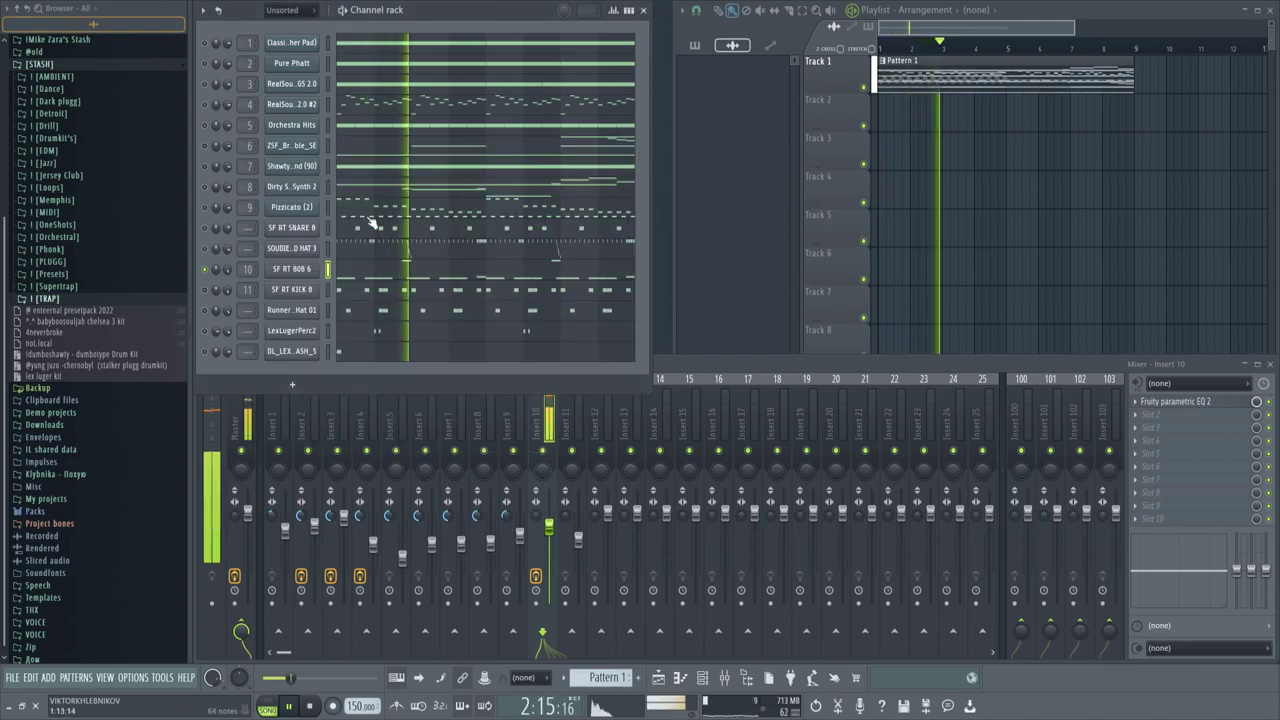
Examine the SF RT 808 6 channel's A#4, B4 and A#5 notes and slides in the piano roll during soloed playback.
{"action": "left_click", "coordinate": [410, 276]}
{"action": "scroll", "coordinate": [506, 314], "scroll_direction": "up", "scroll_amount": 1}
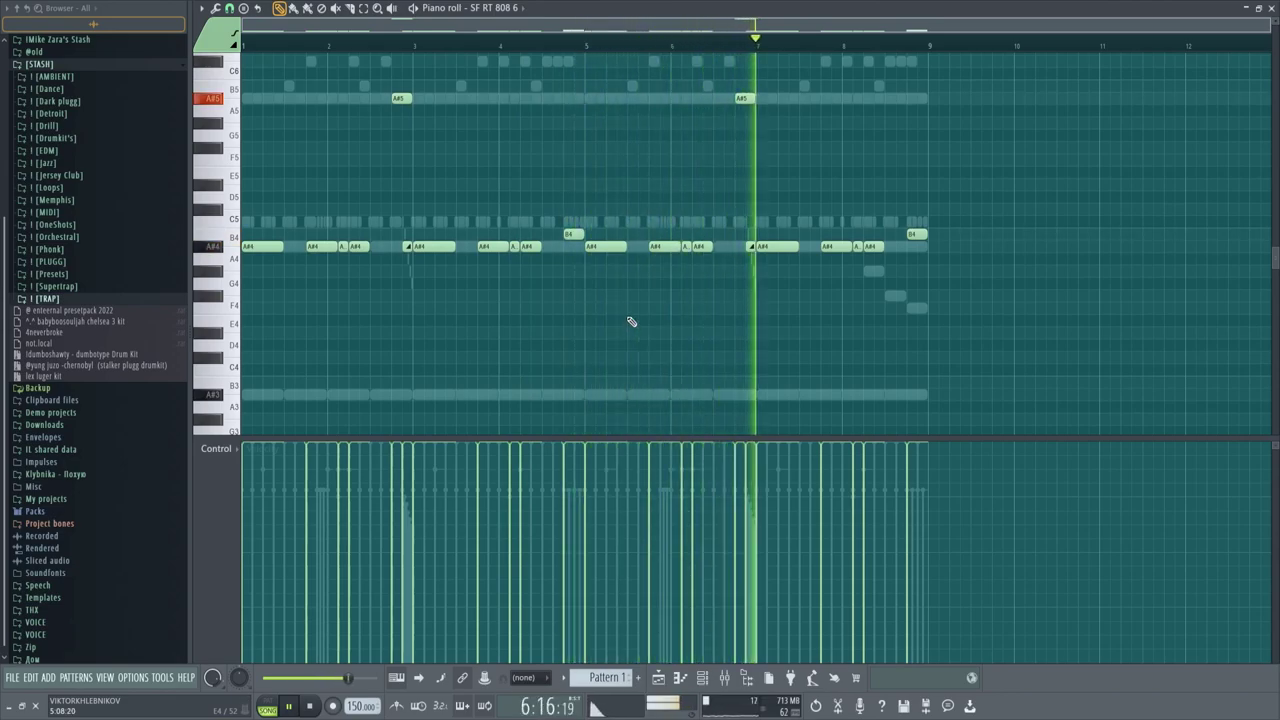
{"action": "scroll", "coordinate": [632, 323], "scroll_direction": "up", "scroll_amount": 1}
{"action": "scroll", "coordinate": [631, 321], "scroll_direction": "up", "scroll_amount": 1}
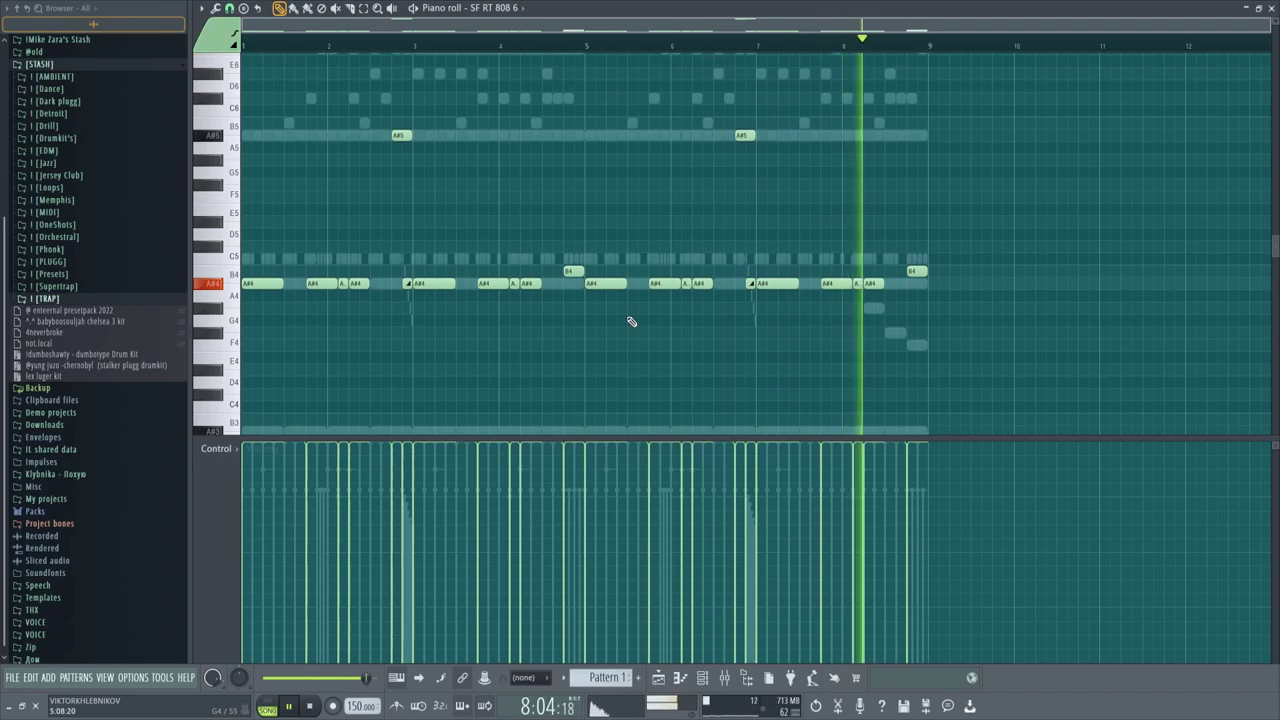
{"action": "key", "text": "F7"}
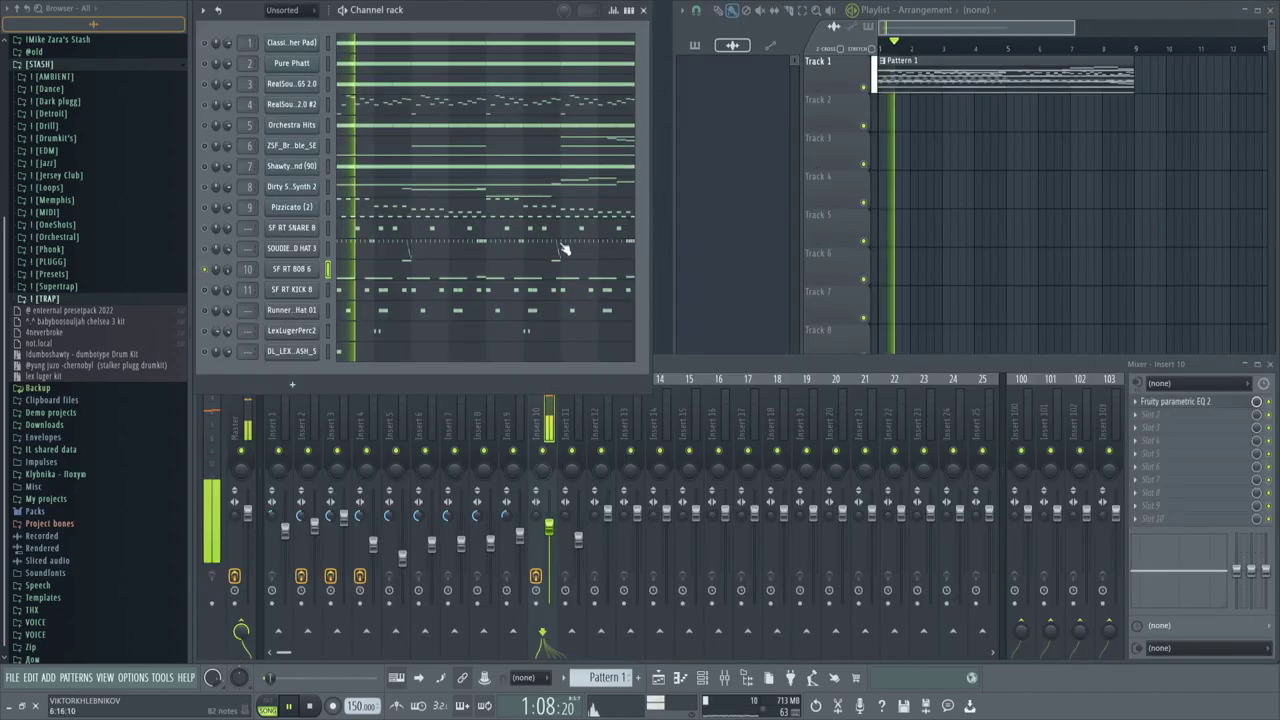
View the SF RT KICK 8 channel's C5 note pattern in the piano roll while playing it back.
{"action": "left_click", "coordinate": [385, 292]}
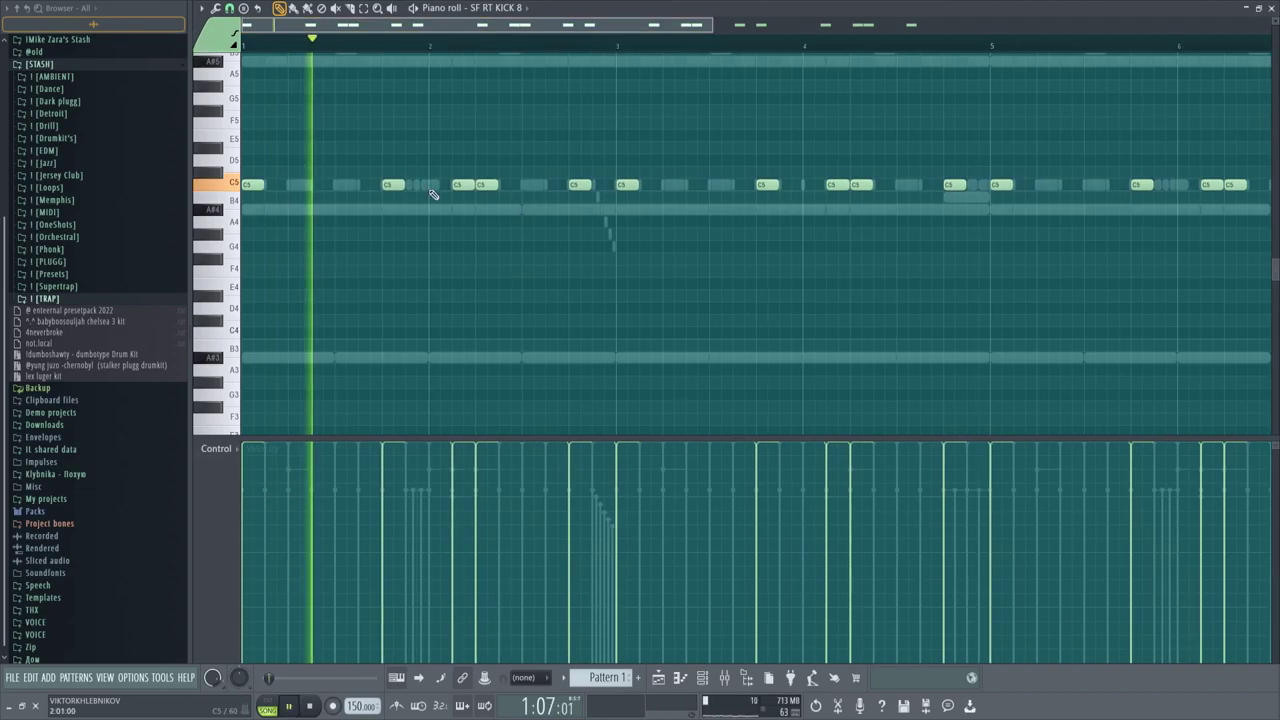
{"action": "scroll", "coordinate": [470, 230], "scroll_direction": "up", "scroll_amount": 2}
{"action": "scroll", "coordinate": [648, 286], "scroll_direction": "down", "scroll_amount": 5}
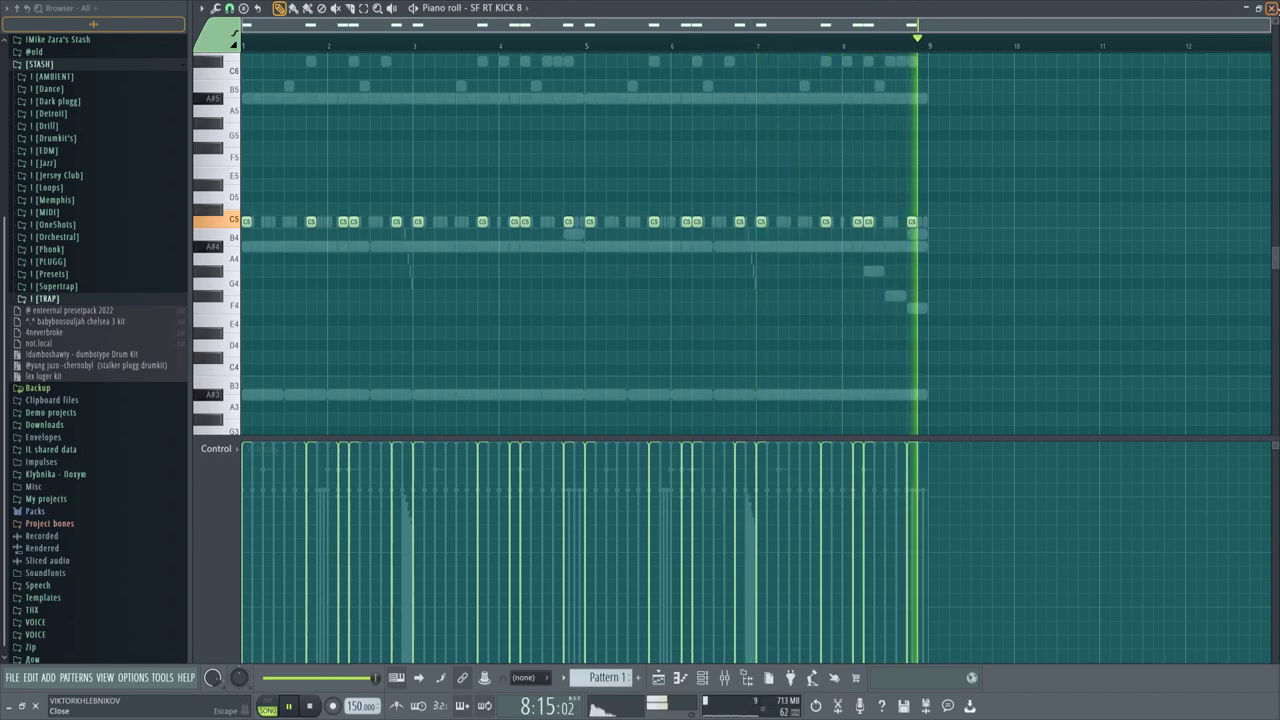
{"action": "left_click", "coordinate": [1257, 10]}
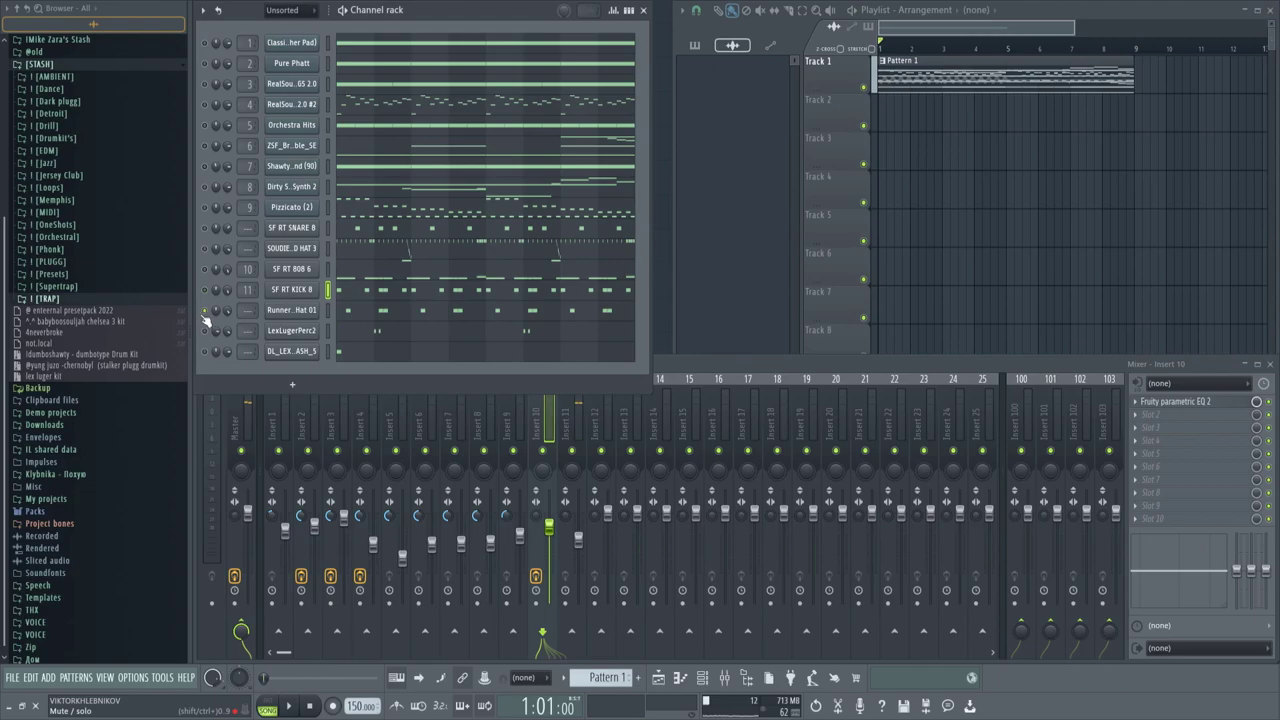
View the Runners - Open Hat 01 sampler settings, and examine its C5 notes and velocities during soloed piano roll playback.
{"action": "left_click", "coordinate": [279, 311]}
{"action": "left_click", "coordinate": [286, 169]}
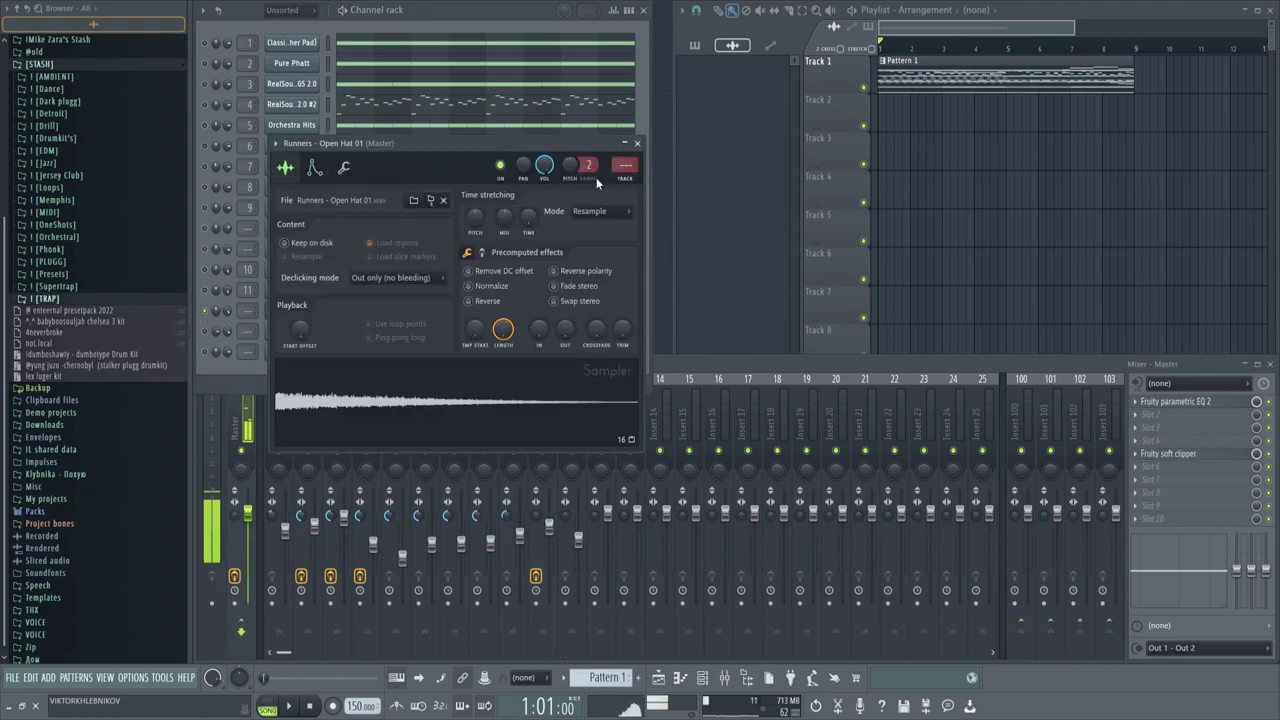
{"action": "left_click", "coordinate": [637, 143]}
{"action": "left_click", "coordinate": [395, 311]}
{"action": "key", "text": "space"}
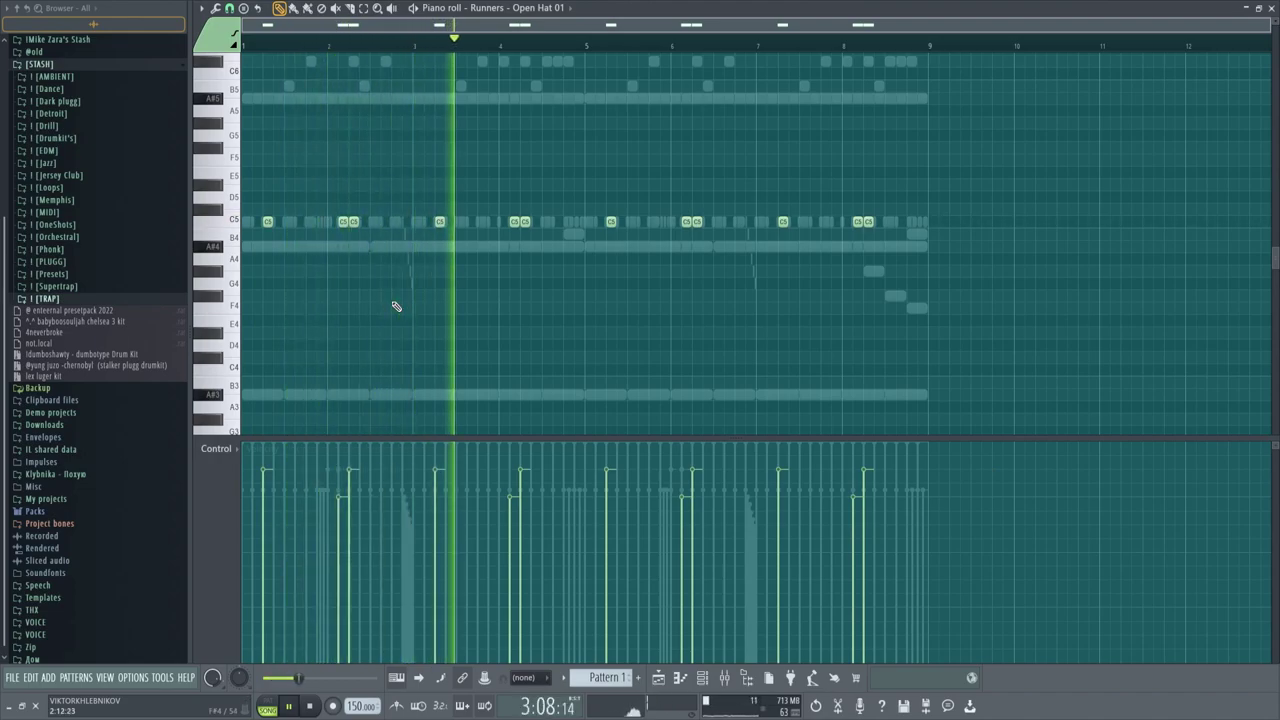
{"action": "left_click_drag", "start_coordinate": [1020, 277], "coordinate": [597, 194]}
{"action": "left_click_drag", "start_coordinate": [545, 263], "coordinate": [234, 180]}
{"action": "left_click", "coordinate": [1272, 7]}
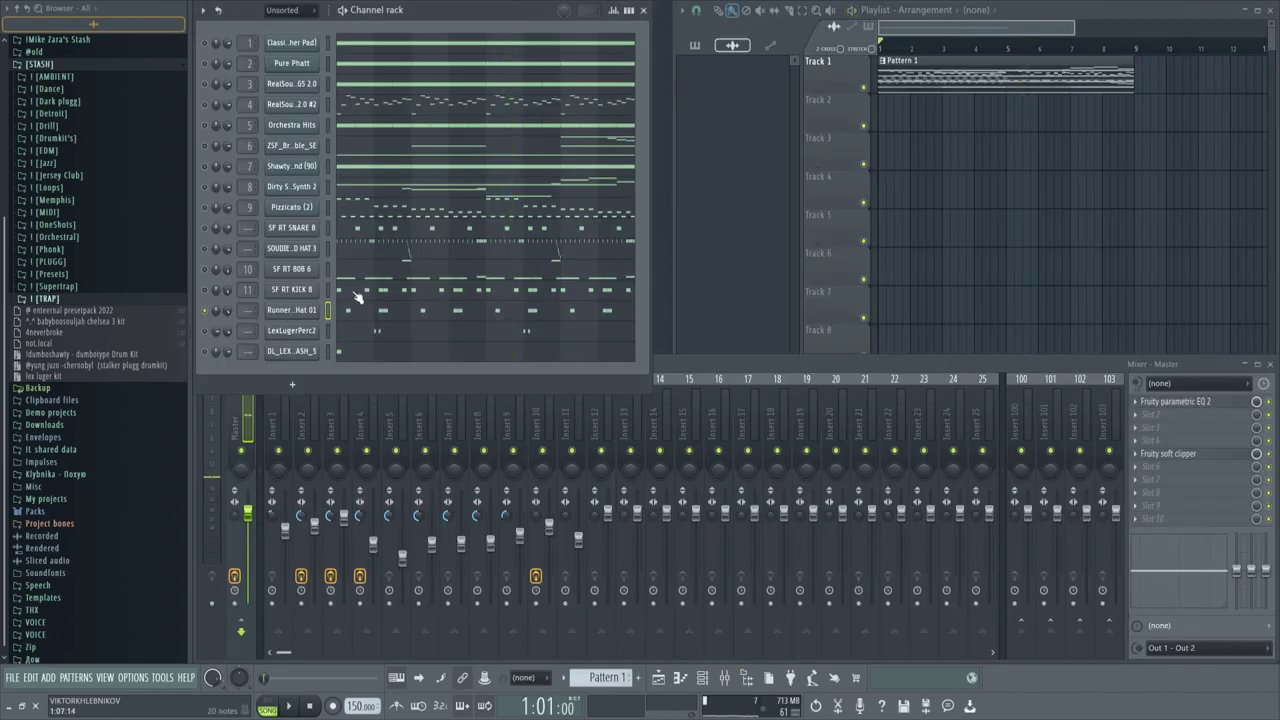
View the LexLugerPerc2 sampler settings and play back its short C5 hits in the piano roll with the channel soloed.
{"action": "left_click", "coordinate": [310, 333]}
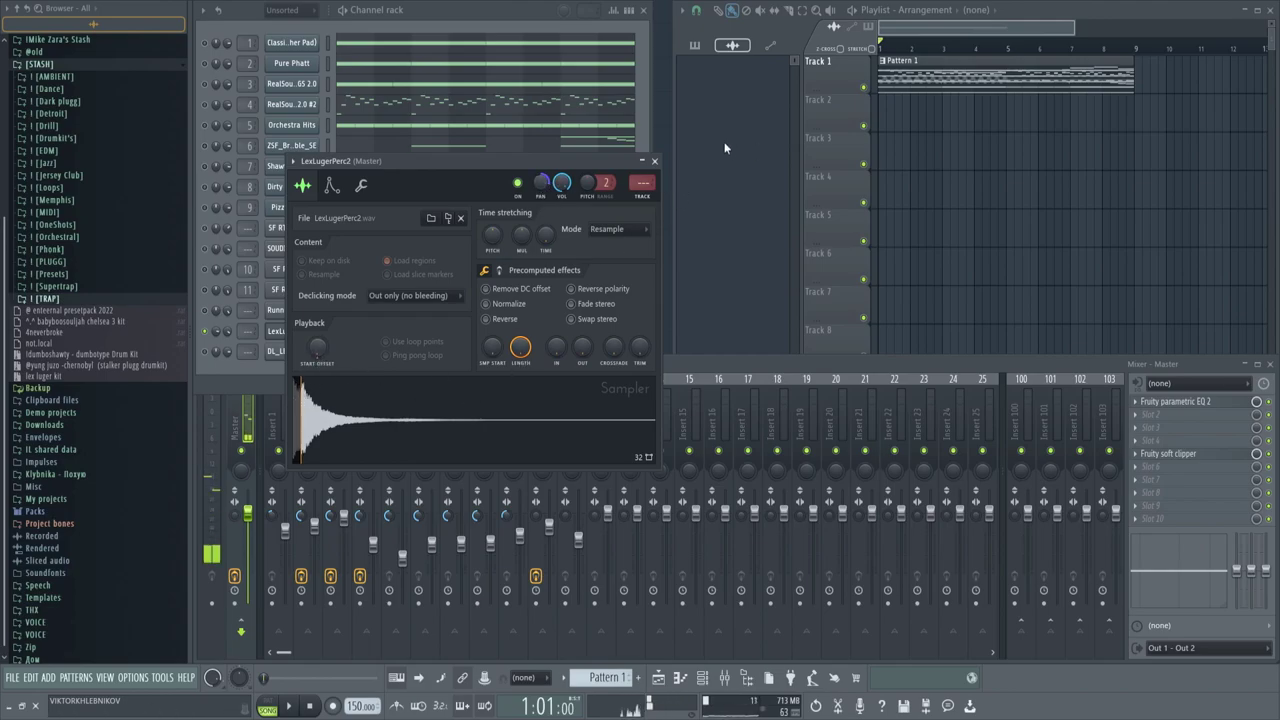
{"action": "left_click", "coordinate": [655, 162]}
{"action": "left_click", "coordinate": [364, 336]}
{"action": "key", "text": "space"}
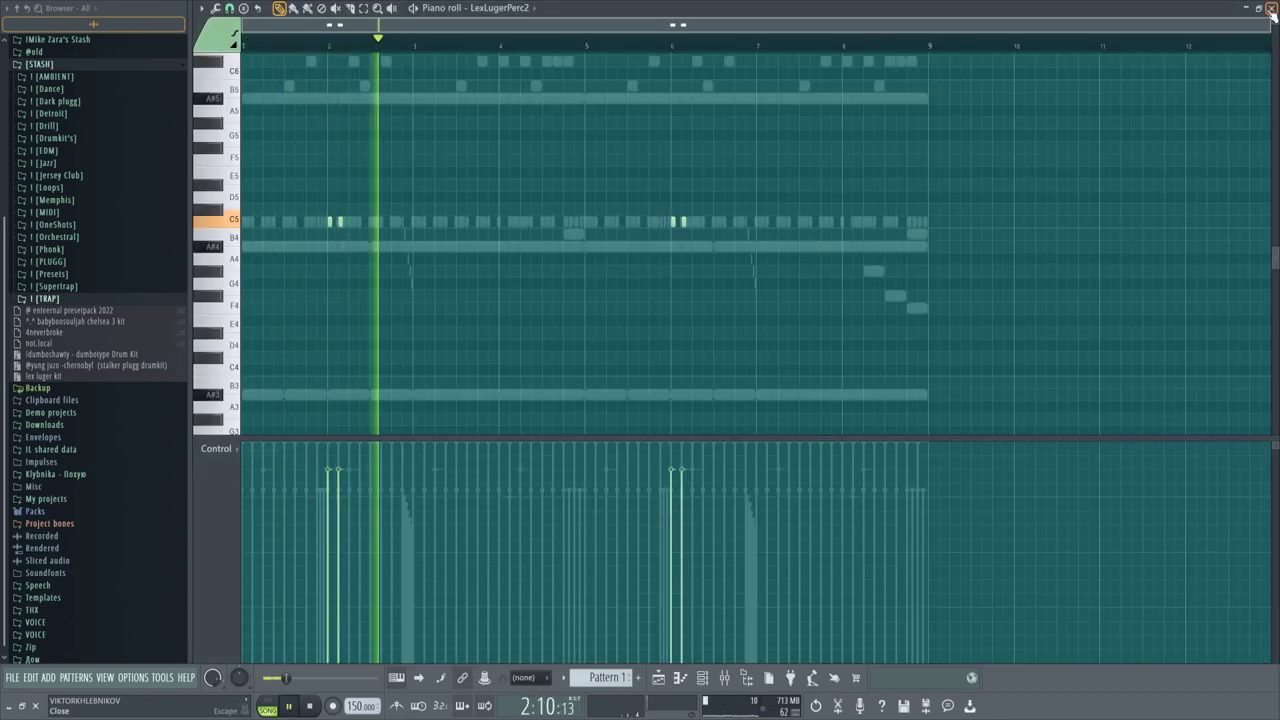
{"action": "key", "text": "F7"}
{"action": "key", "text": "space"}
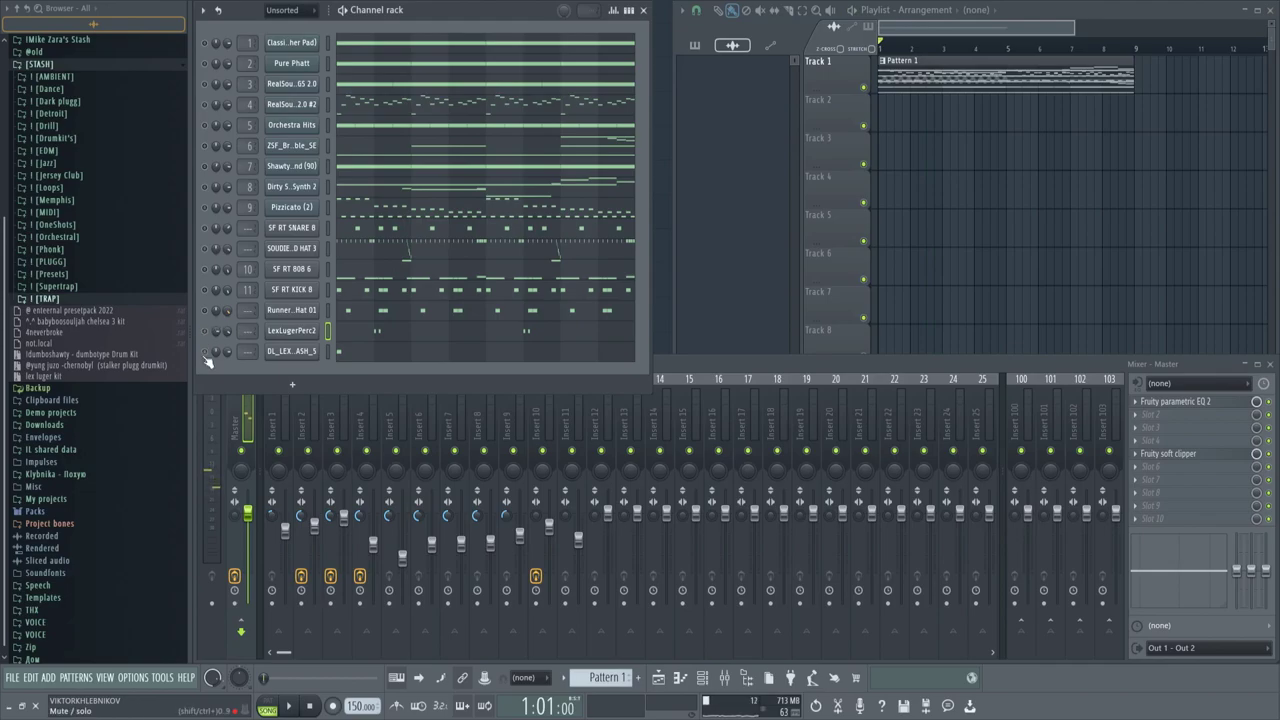
View the DL_LEX CRASH_5 sampler settings, and play back the drum channels together and the full beat.
{"action": "left_click", "coordinate": [304, 354]}
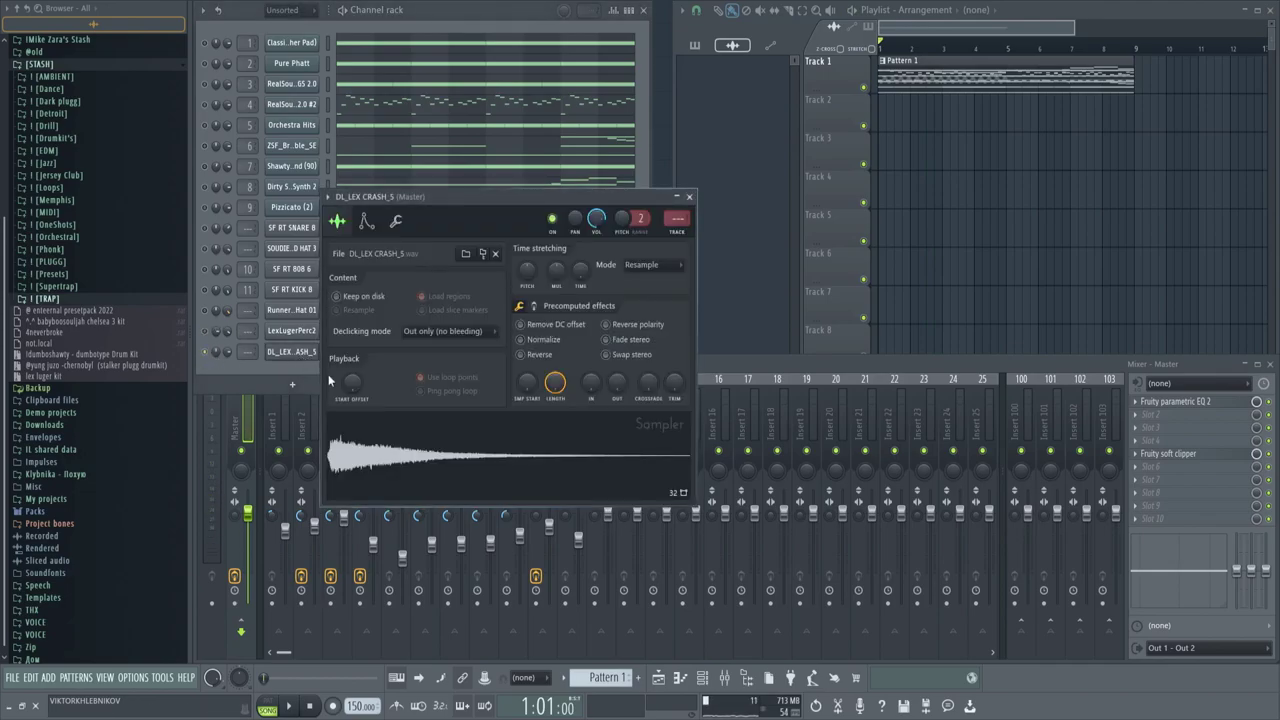
{"action": "left_click", "coordinate": [690, 197]}
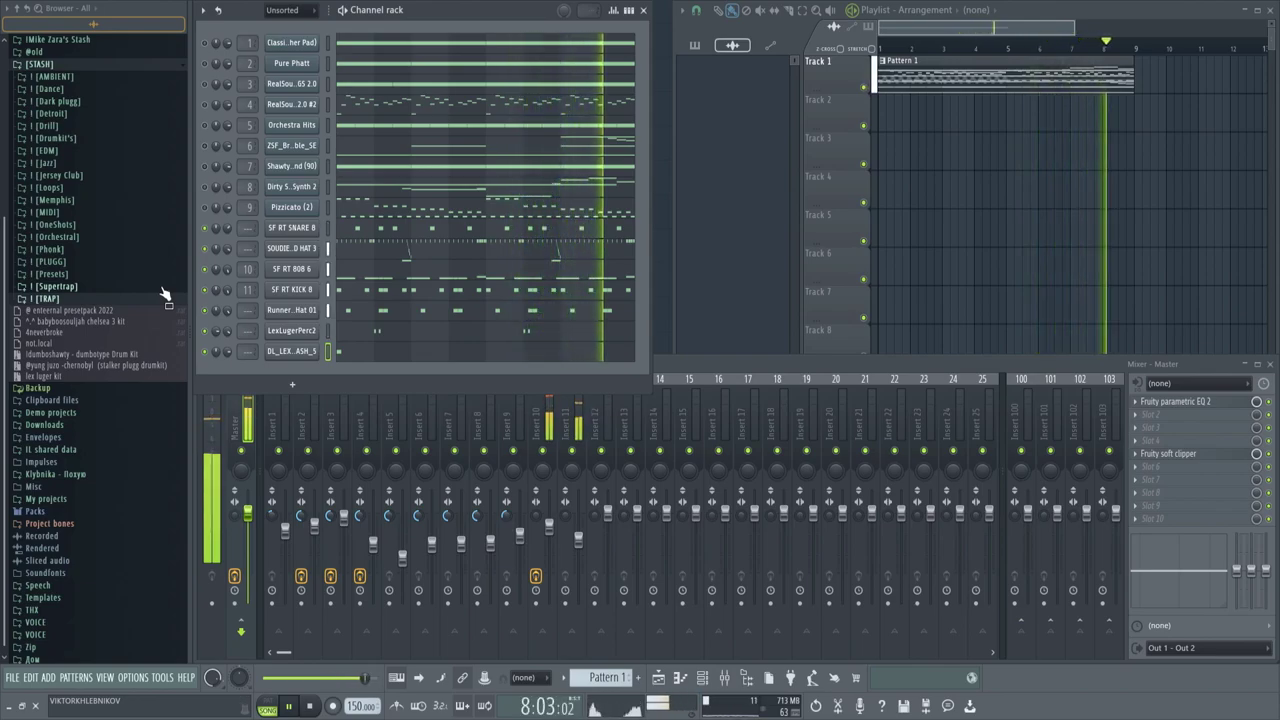
{"action": "key", "text": "space"}
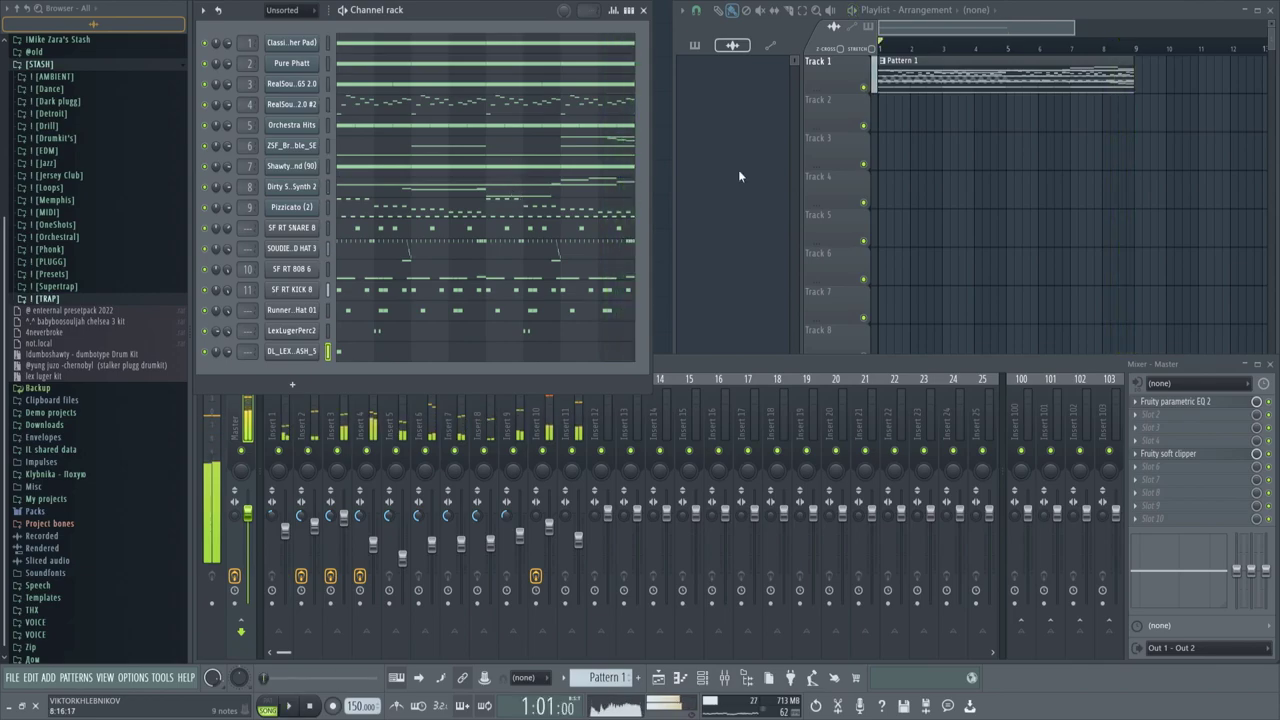
Split Pattern 1 by channel and place all the resulting patterns on playlist tracks 1 to 16 at bar 17.
{"action": "left_click", "coordinate": [893, 86]}
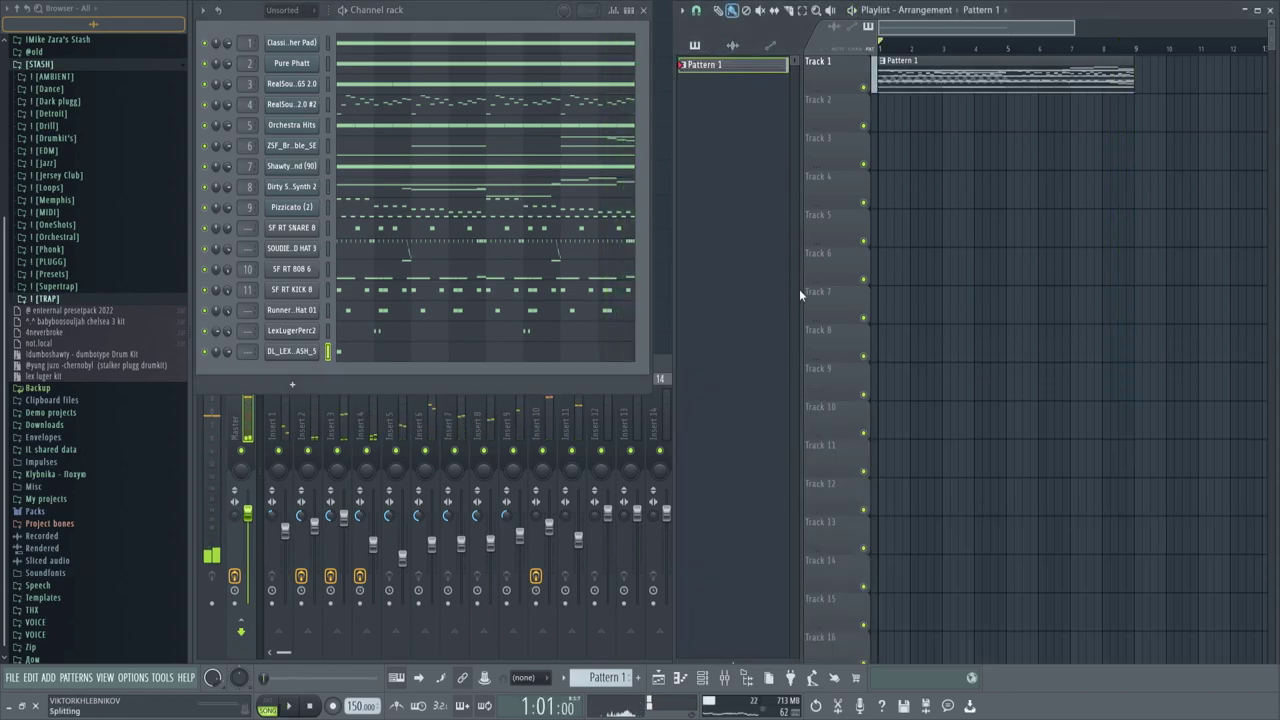
{"action": "key", "text": "ctrl+shift+c"}
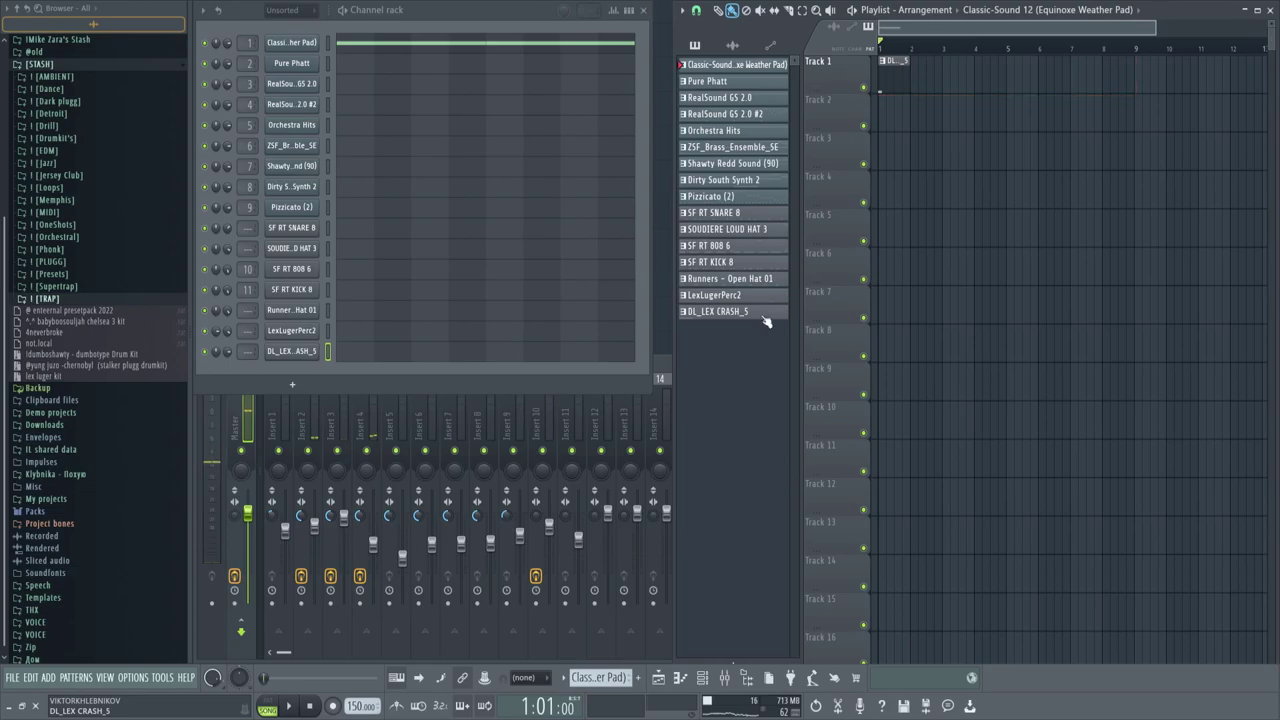
{"action": "left_click", "coordinate": [742, 316]}
{"action": "left_click", "coordinate": [760, 64], "text": "shift"}
{"action": "left_click_drag", "start_coordinate": [760, 64], "coordinate": [881, 76]}
Copy the Classic-Sound pad, both RealSound GS 2.0 clips and ZSF_Brass_Ensemble_SE to bar 1, and repeat them from bar 9.
{"action": "left_click", "coordinate": [1103, 64]}
{"action": "left_click_drag", "start_coordinate": [1078, 182], "coordinate": [884, 184]}
{"action": "key", "text": "space"}
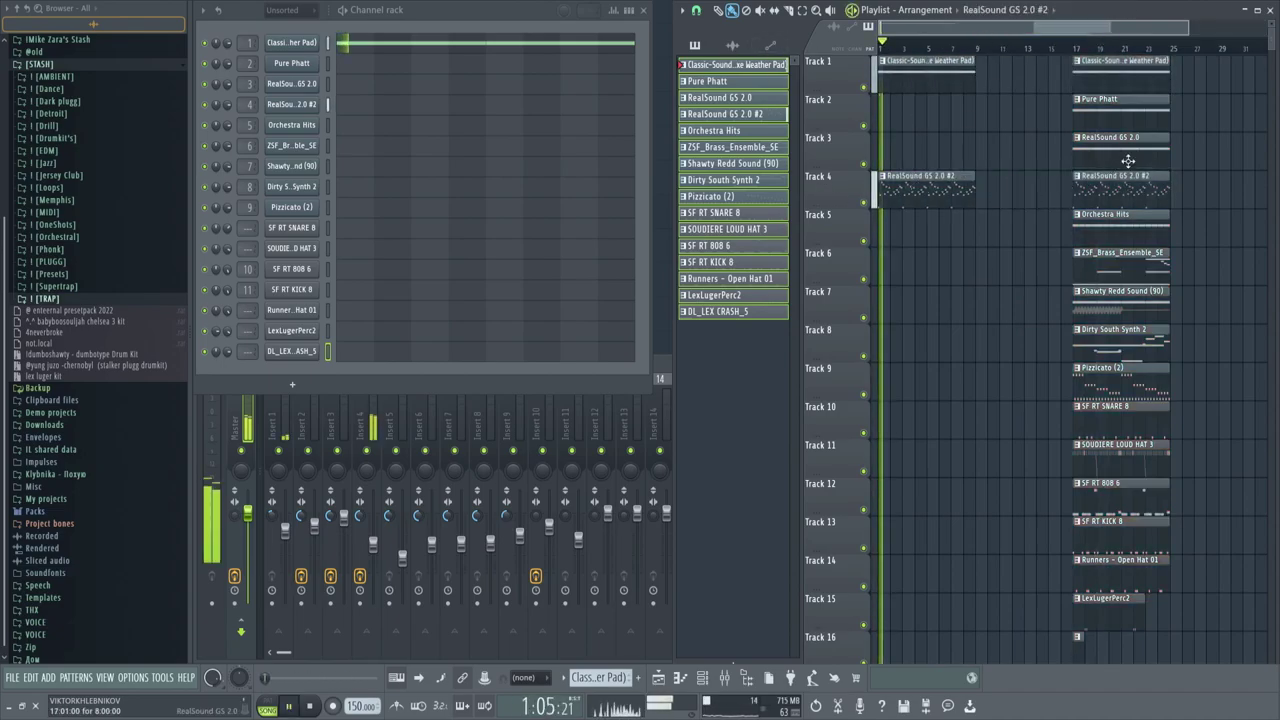
{"action": "left_click_drag", "start_coordinate": [1126, 163], "coordinate": [933, 163]}
{"action": "left_click_drag", "start_coordinate": [1100, 265], "coordinate": [907, 265]}
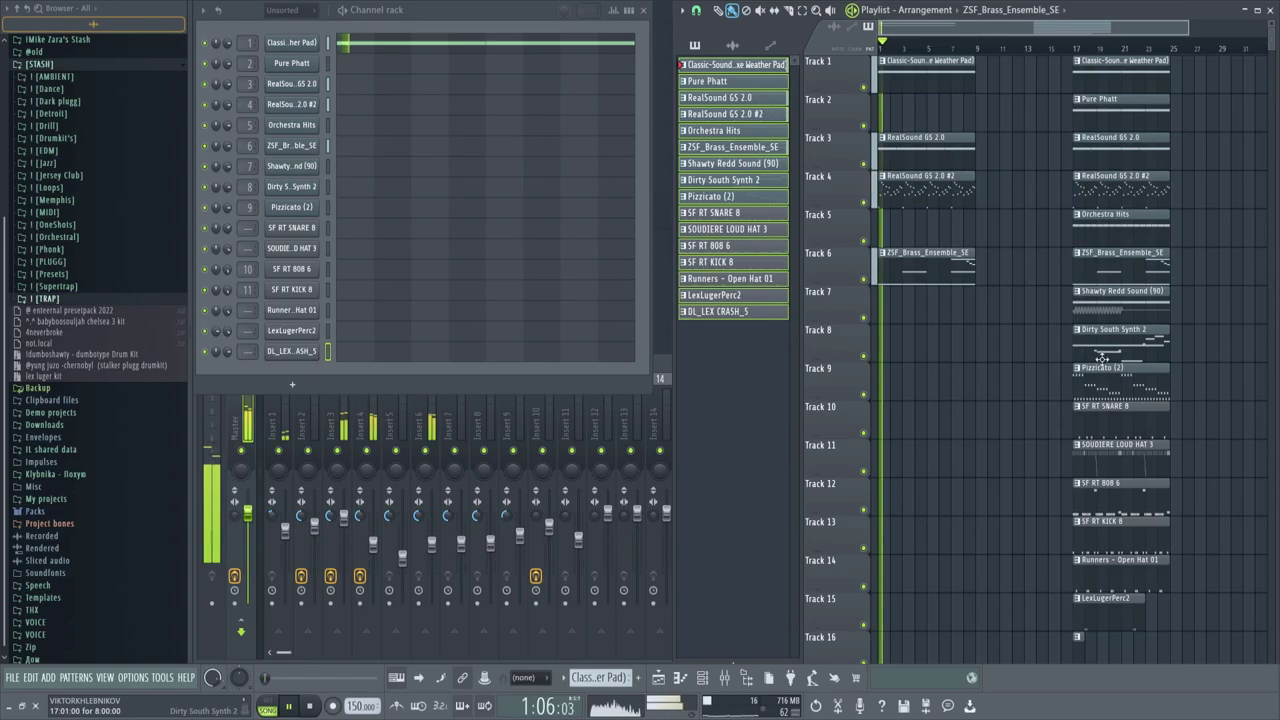
{"action": "key", "text": "ctrl+b"}
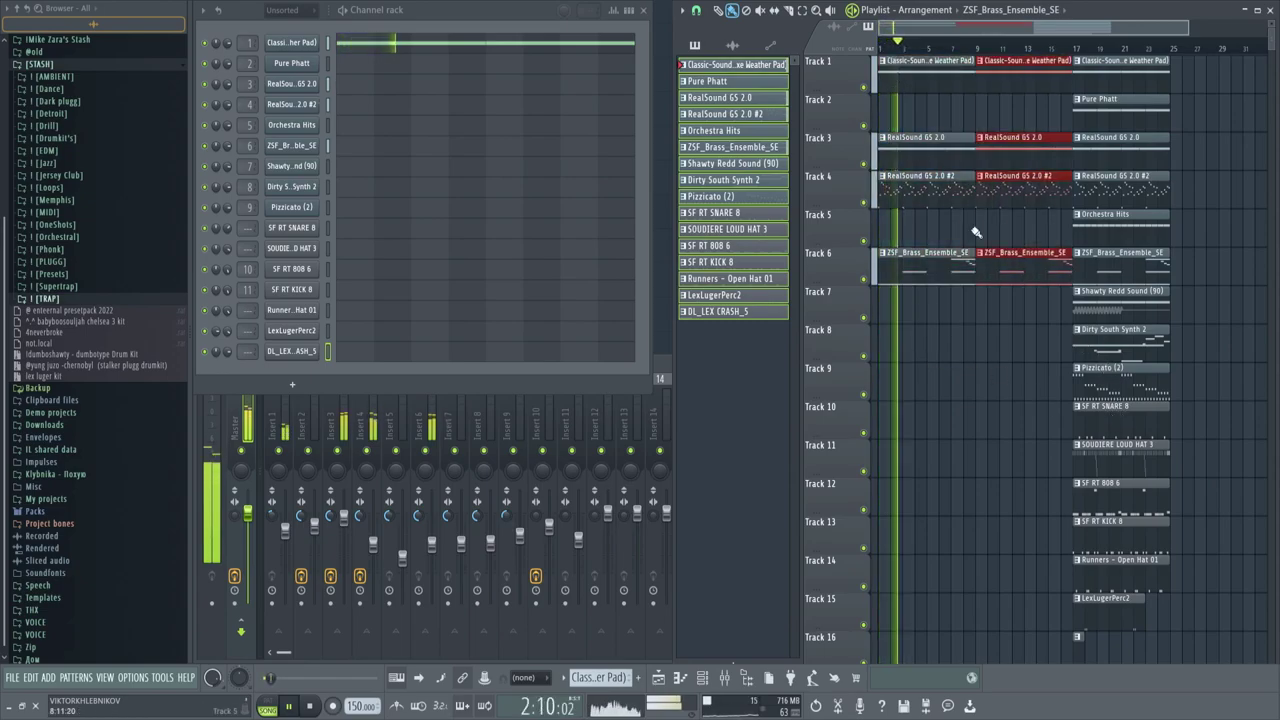
Copy the Pizzicato (2) and SF RT SNARE 8 clips from bar 17 to bar 9.
{"action": "left_click_drag", "start_coordinate": [1100, 372], "coordinate": [1003, 372]}
{"action": "scroll", "coordinate": [1130, 400], "scroll_direction": "down", "scroll_amount": 2}
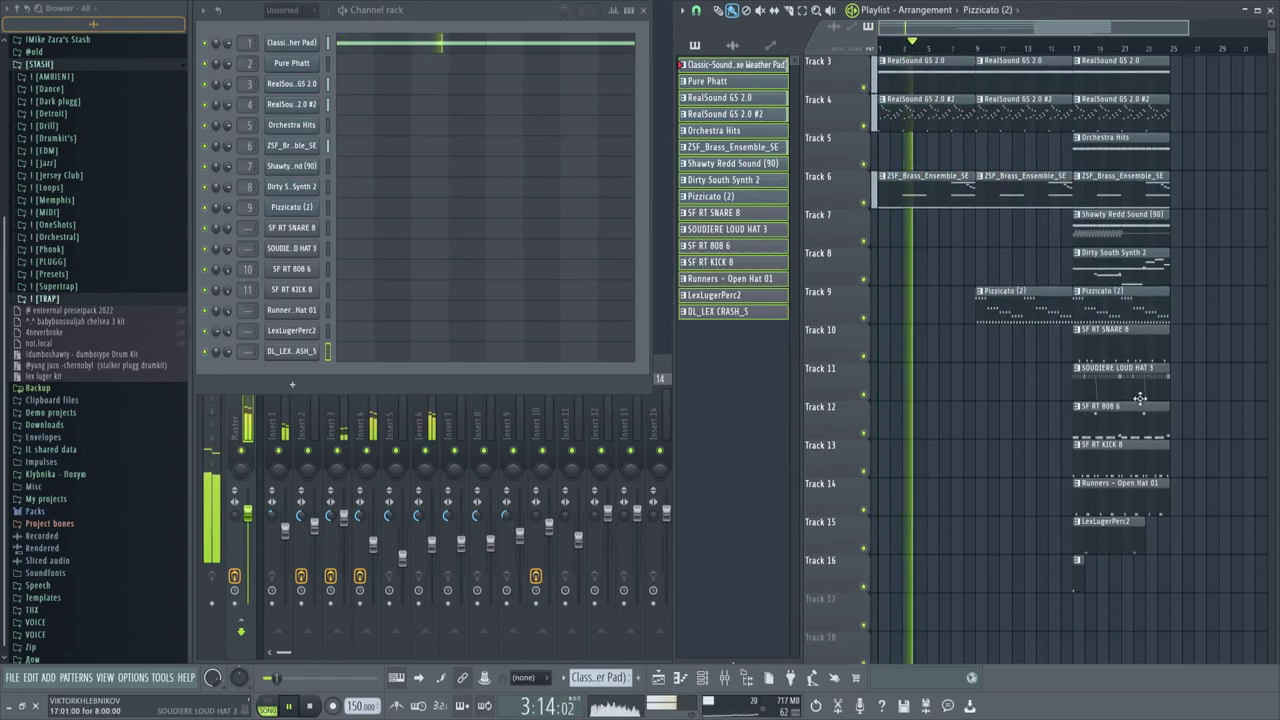
{"action": "left_click_drag", "start_coordinate": [1114, 340], "coordinate": [1017, 342]}
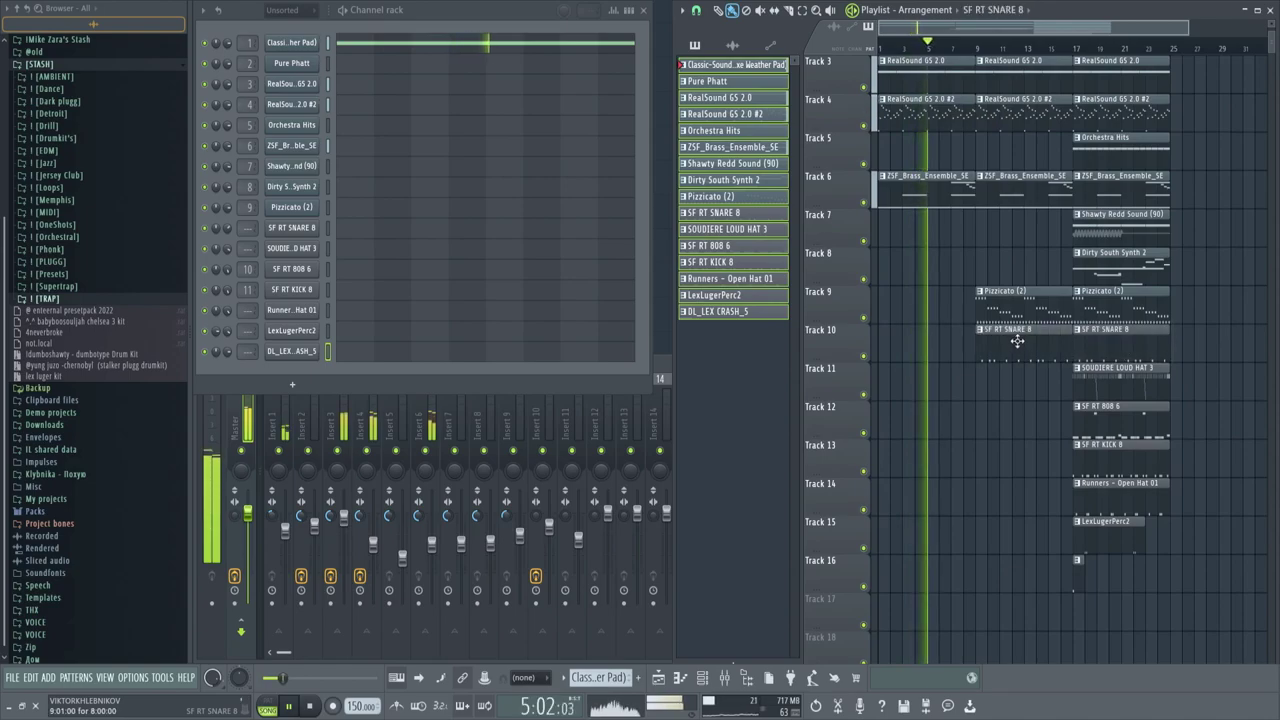
Review the arrangement across the intro and the full section at bar 17 while it plays back.
{"action": "scroll", "coordinate": [1017, 342], "scroll_direction": "down", "scroll_amount": 1}
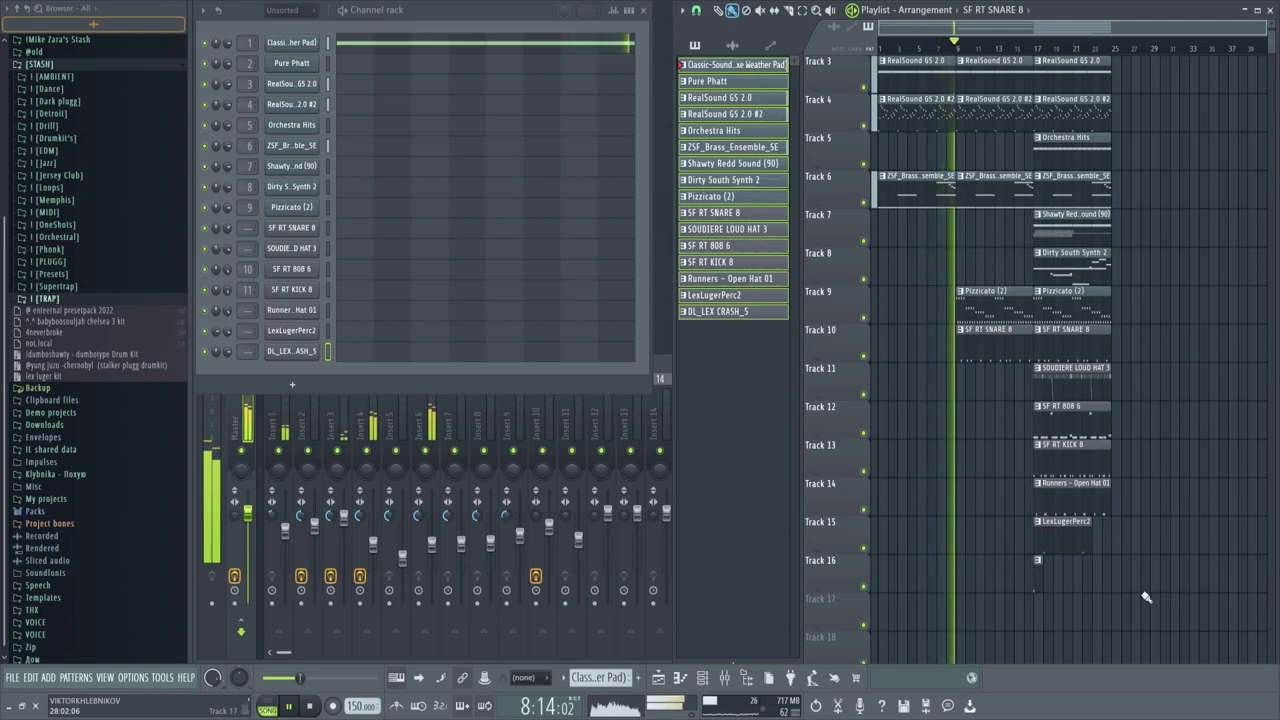
{"action": "scroll", "coordinate": [997, 518], "scroll_direction": "up", "scroll_amount": 3}
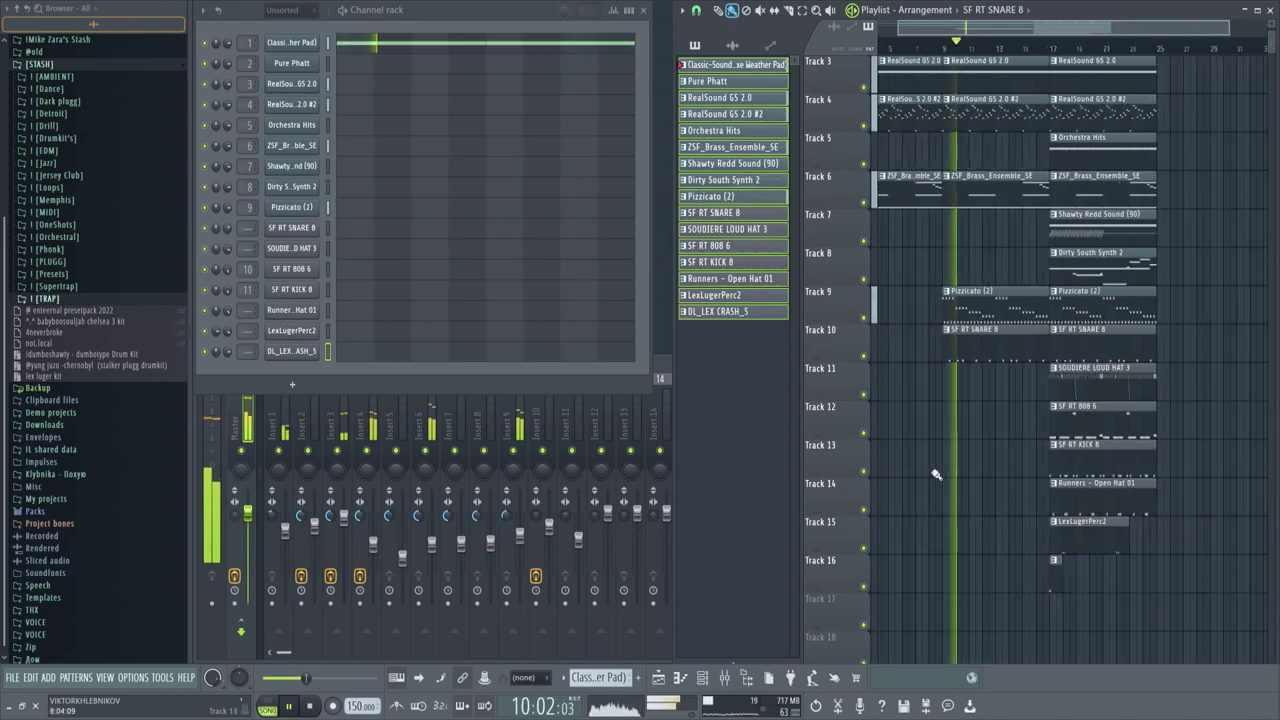
{"action": "scroll", "coordinate": [1042, 422], "scroll_direction": "down", "scroll_amount": 1}
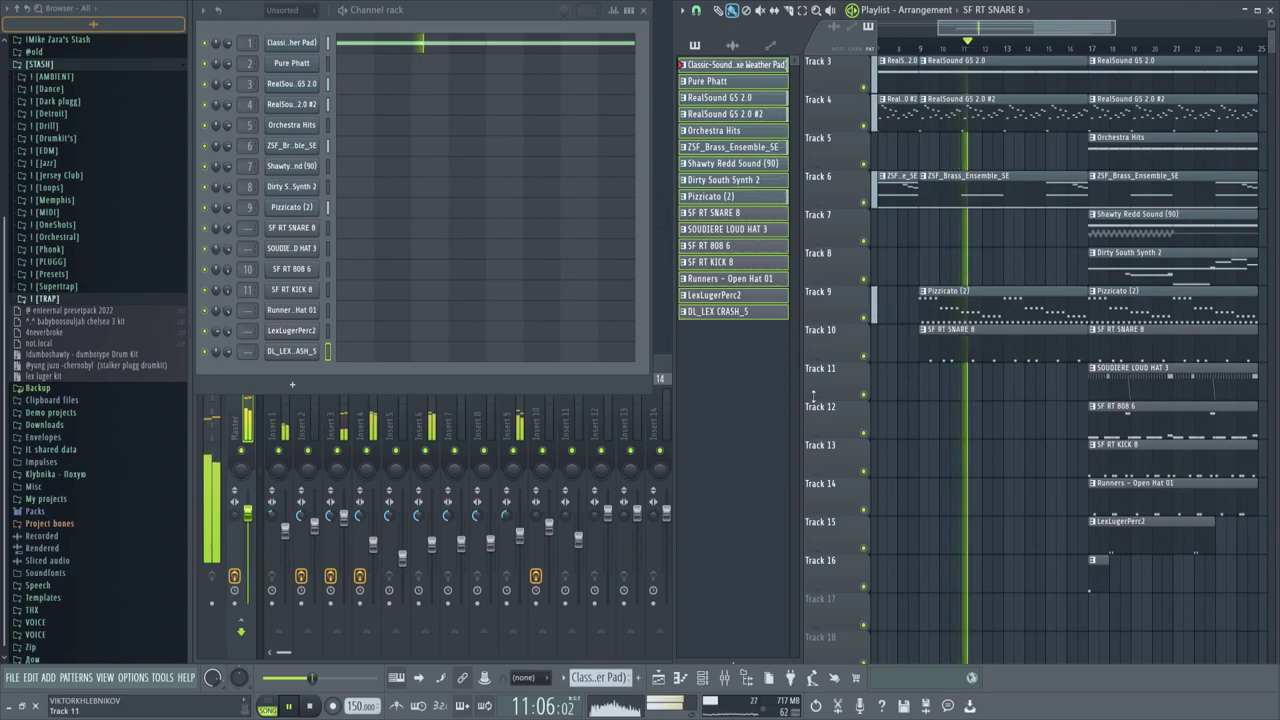
{"action": "scroll", "coordinate": [999, 405], "scroll_direction": "up", "scroll_amount": 1}
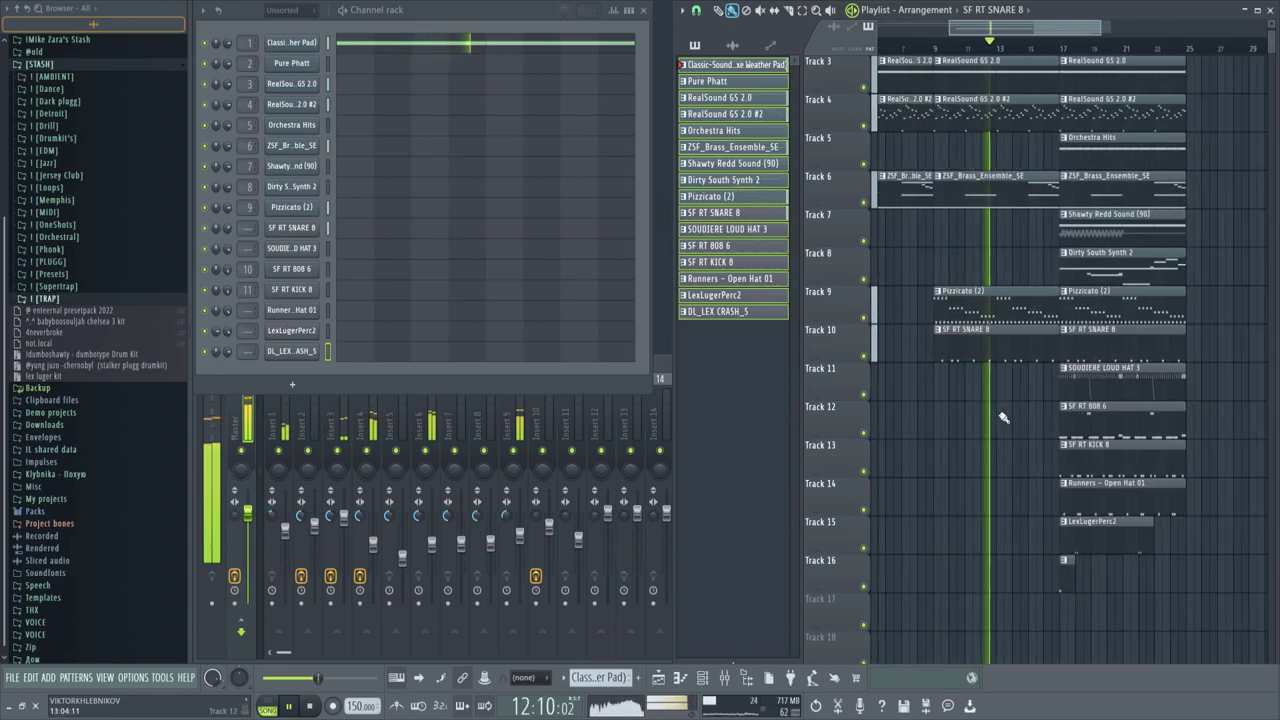
{"action": "scroll", "coordinate": [1020, 431], "scroll_direction": "down", "scroll_amount": 1}
{"action": "scroll", "coordinate": [1020, 434], "scroll_direction": "up", "scroll_amount": 1}
{"action": "scroll", "coordinate": [1020, 431], "scroll_direction": "down", "scroll_amount": 1}
{"action": "scroll", "coordinate": [1036, 447], "scroll_direction": "up", "scroll_amount": 2}
{"action": "scroll", "coordinate": [1038, 460], "scroll_direction": "down", "scroll_amount": 3}
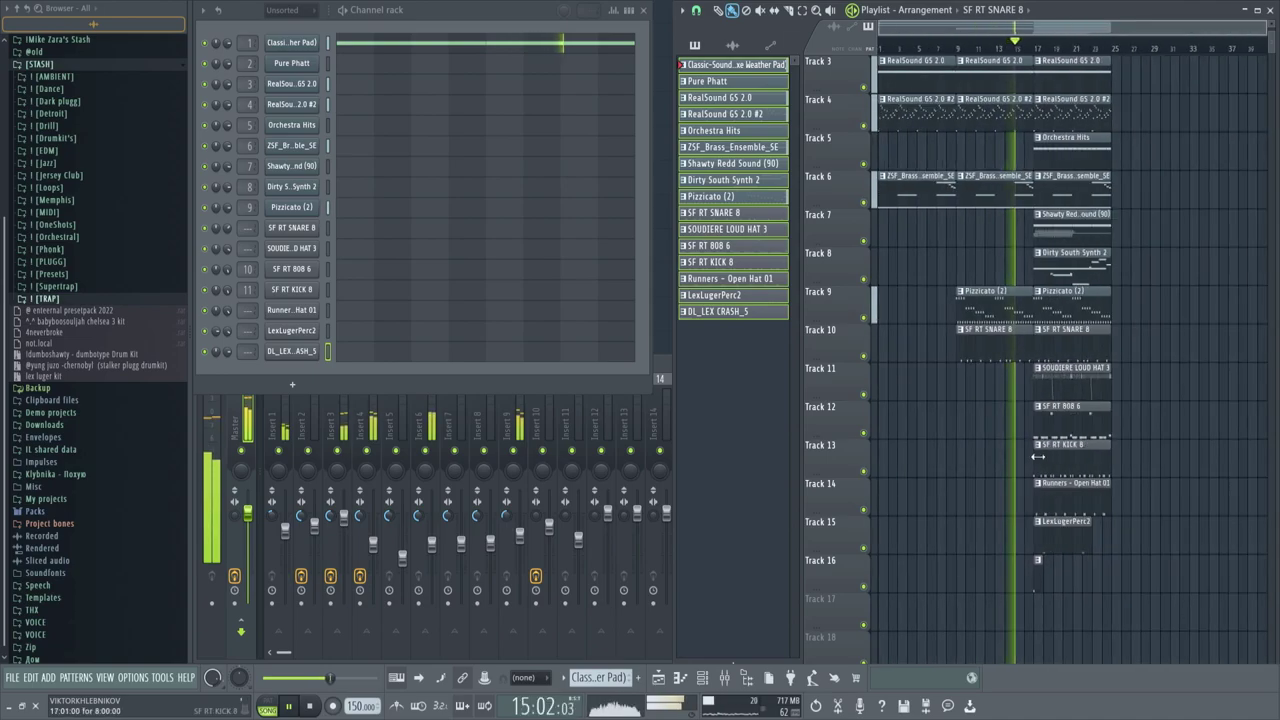
{"action": "scroll", "coordinate": [1059, 474], "scroll_direction": "up", "scroll_amount": 2}
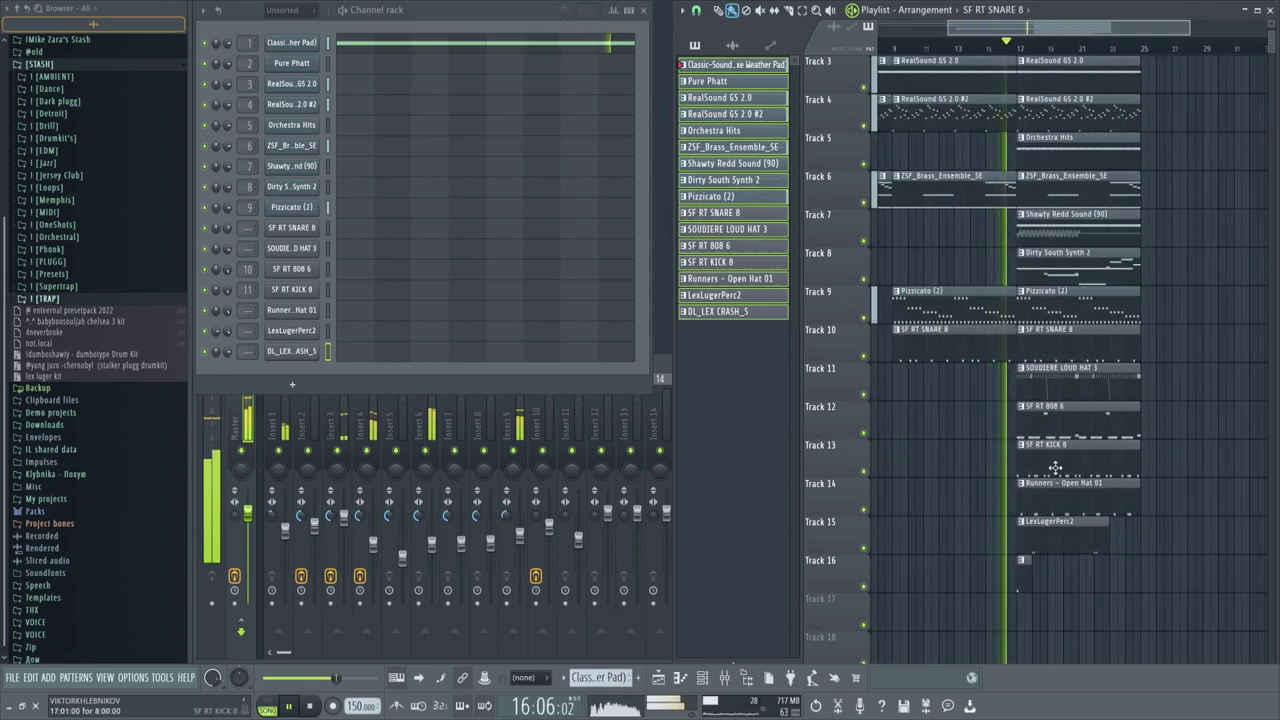
{"action": "scroll", "coordinate": [1050, 463], "scroll_direction": "down", "scroll_amount": 2}
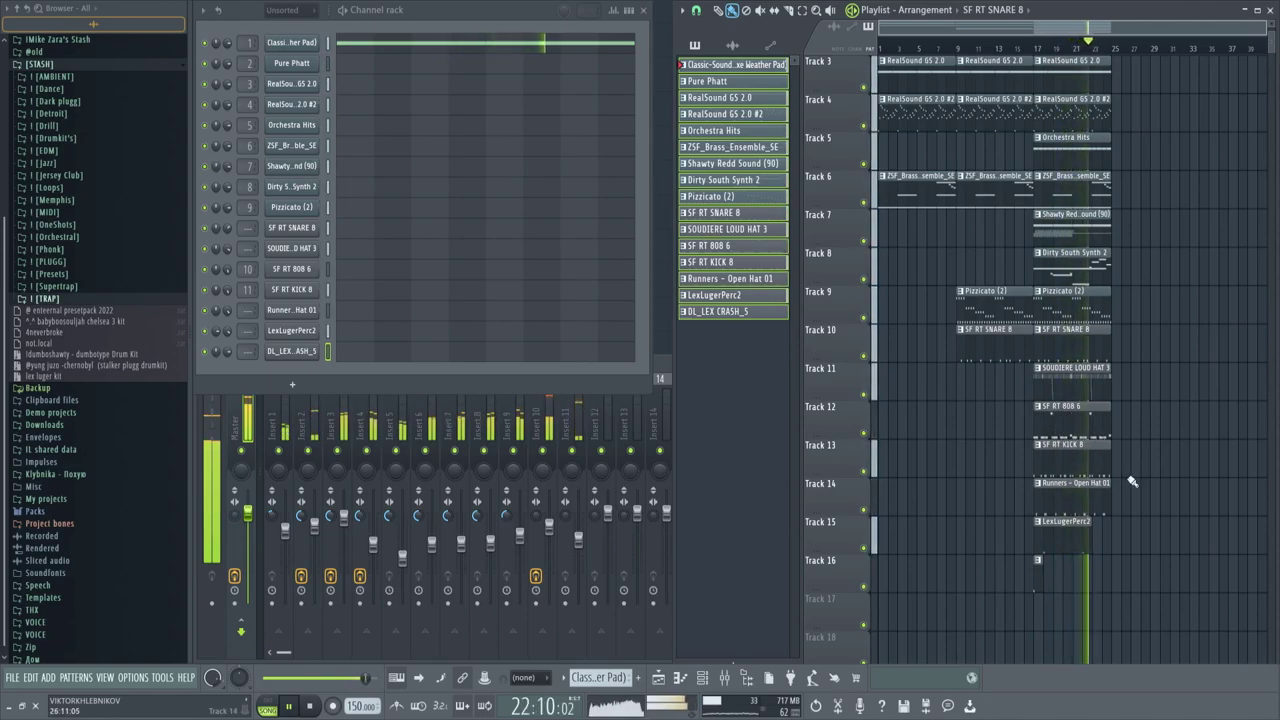
Repeat the bar 17 clips on tracks 9 to 15 and tracks 3 to 6 from bar 25.
{"action": "key", "text": "ctrl+b"}
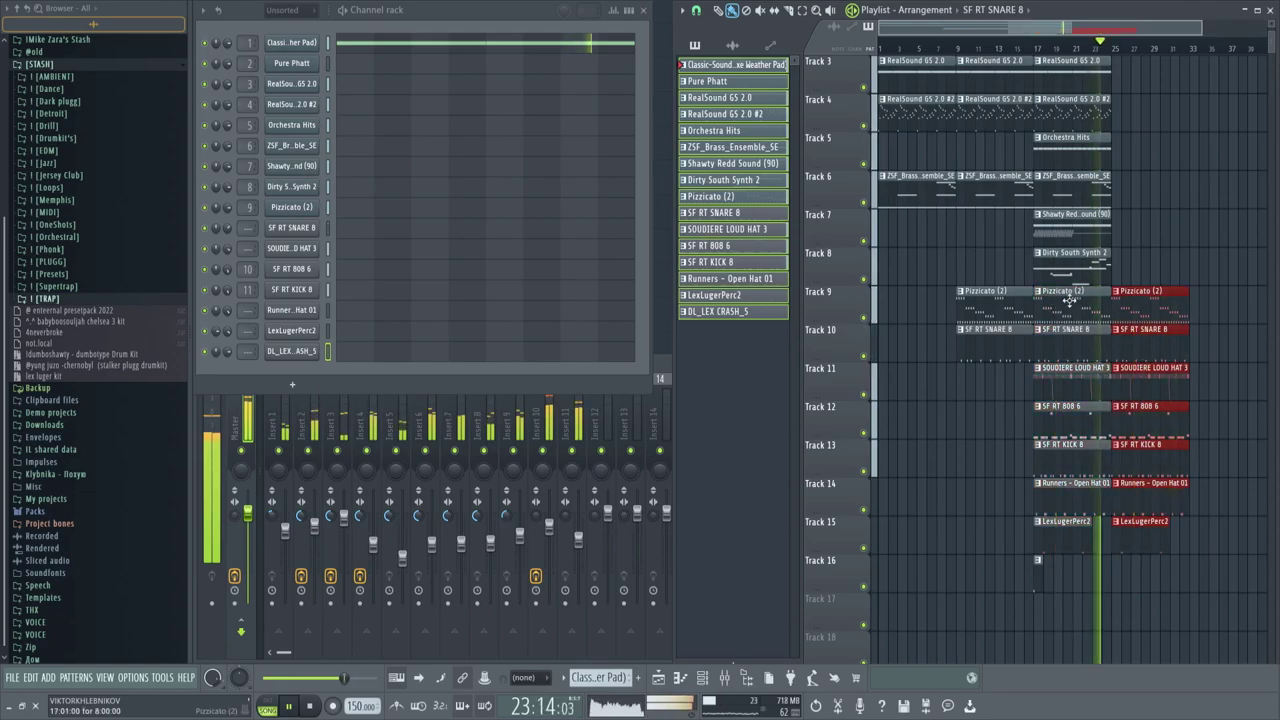
{"action": "left_click_drag", "start_coordinate": [1161, 208], "coordinate": [1035, 58]}
{"action": "key", "text": "ctrl+b"}
{"action": "scroll", "coordinate": [1109, 320], "scroll_direction": "down", "scroll_amount": 2}
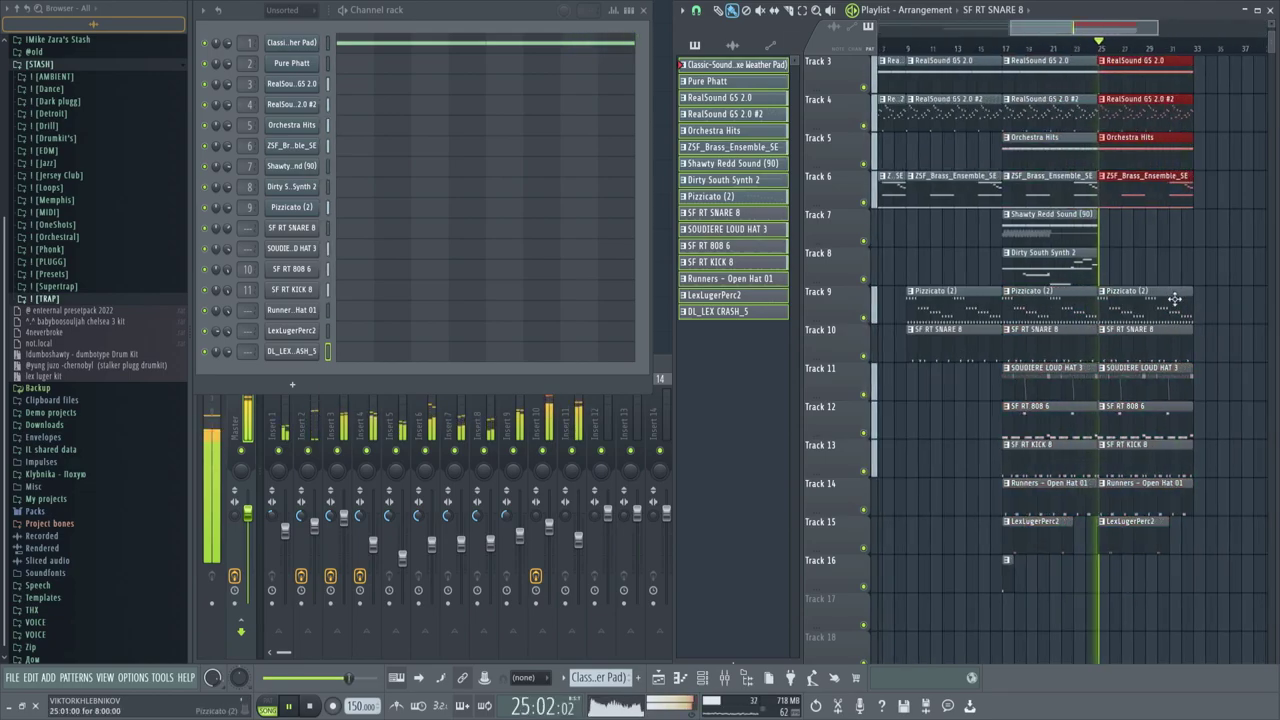
{"action": "scroll", "coordinate": [1109, 320], "scroll_direction": "up", "scroll_amount": 5}
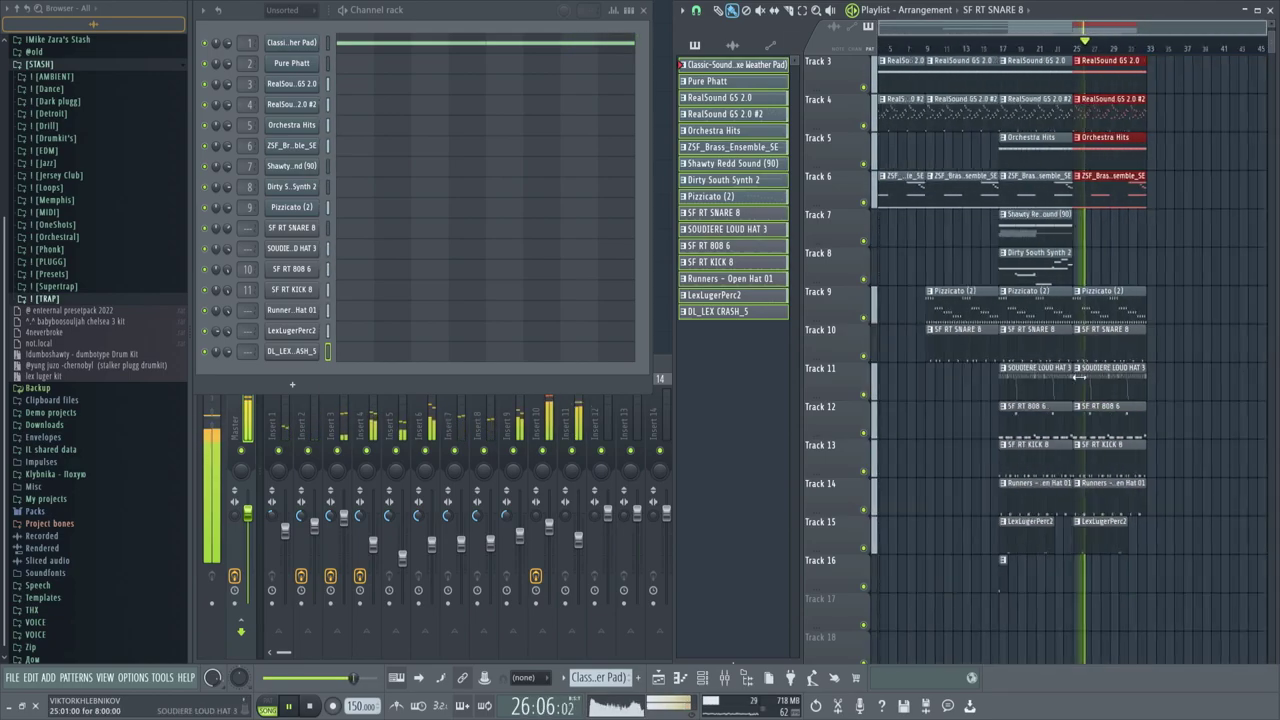
{"action": "scroll", "coordinate": [1097, 384], "scroll_direction": "down", "scroll_amount": 4}
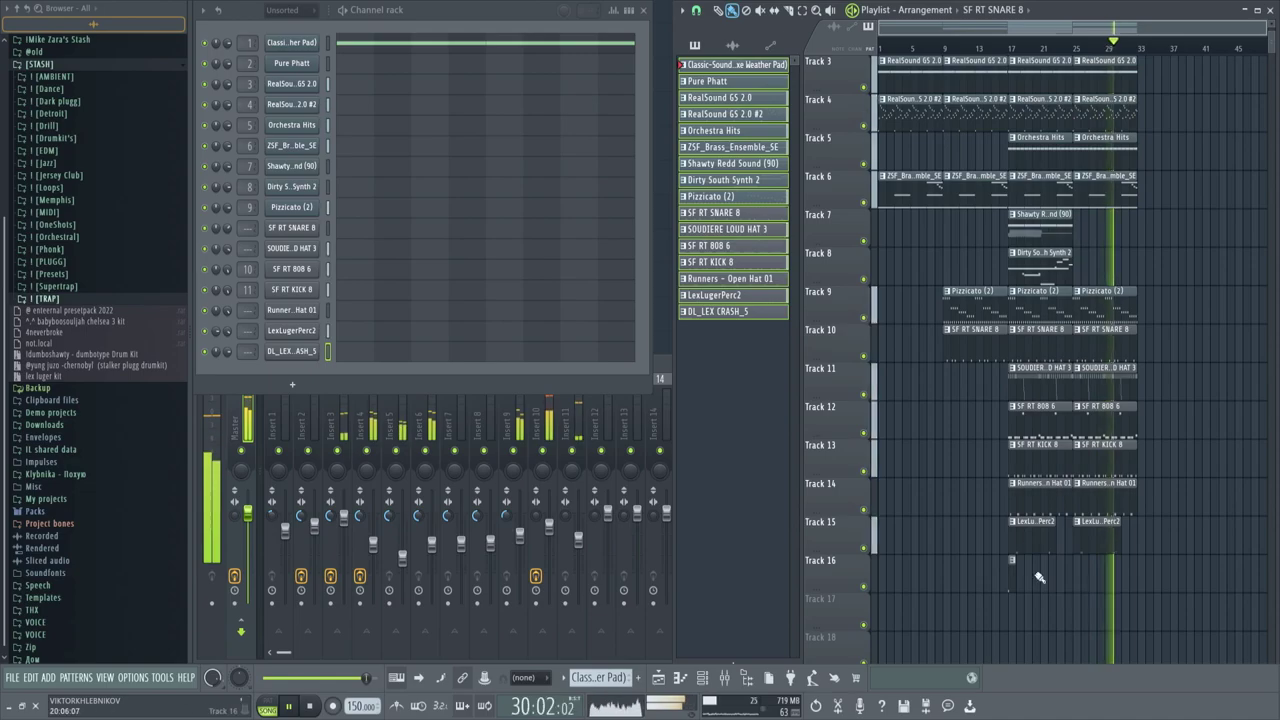
Copy the full bar 17 section on tracks 1 to 16 to bar 33.
{"action": "left_click_drag", "start_coordinate": [1063, 593], "coordinate": [1171, 89]}
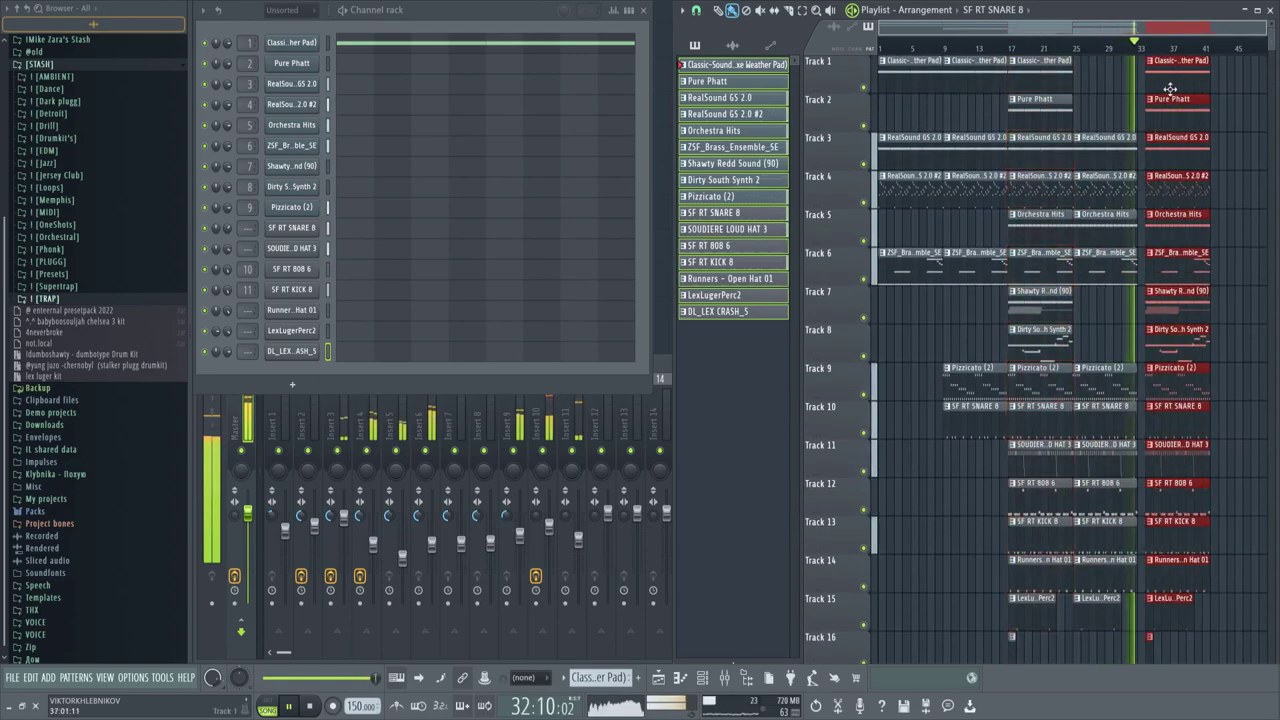
{"action": "scroll", "coordinate": [1137, 278], "scroll_direction": "up", "scroll_amount": 3}
{"action": "scroll", "coordinate": [1113, 279], "scroll_direction": "down", "scroll_amount": 4}
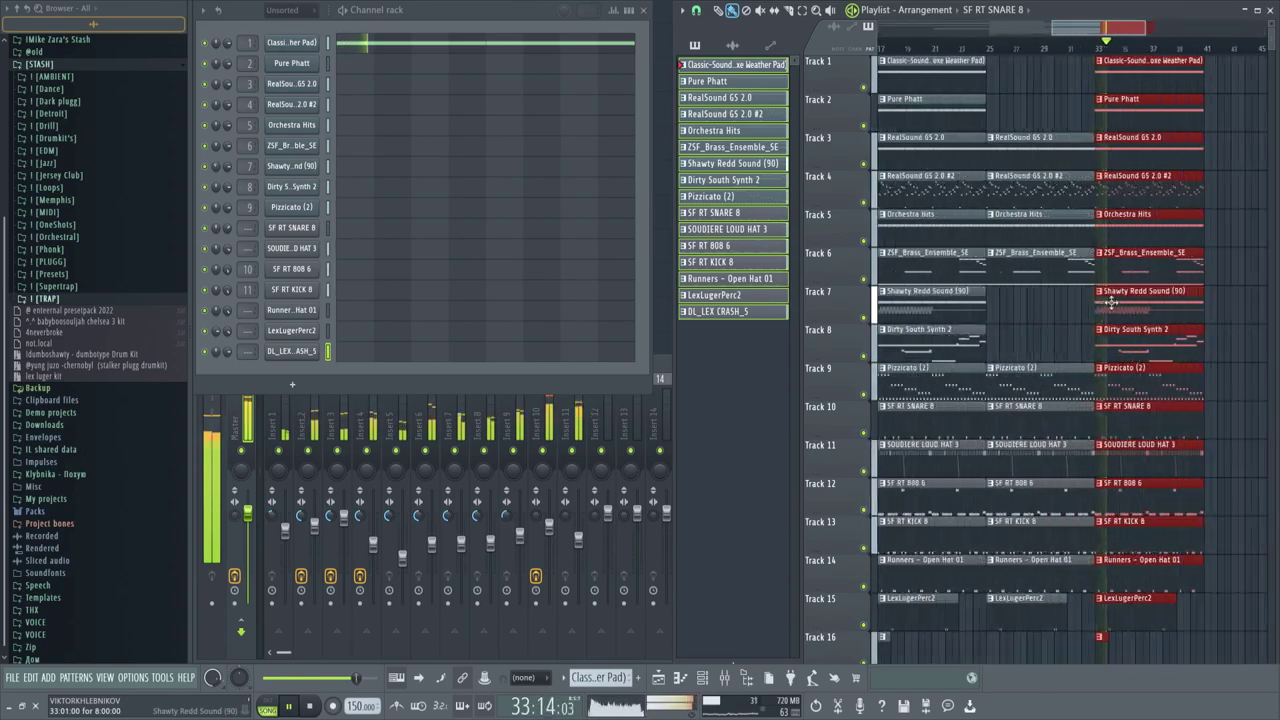
Delete the Pizzicato (2) clip on track 9 from the section at bar 33.
{"action": "left_click", "coordinate": [1122, 384]}
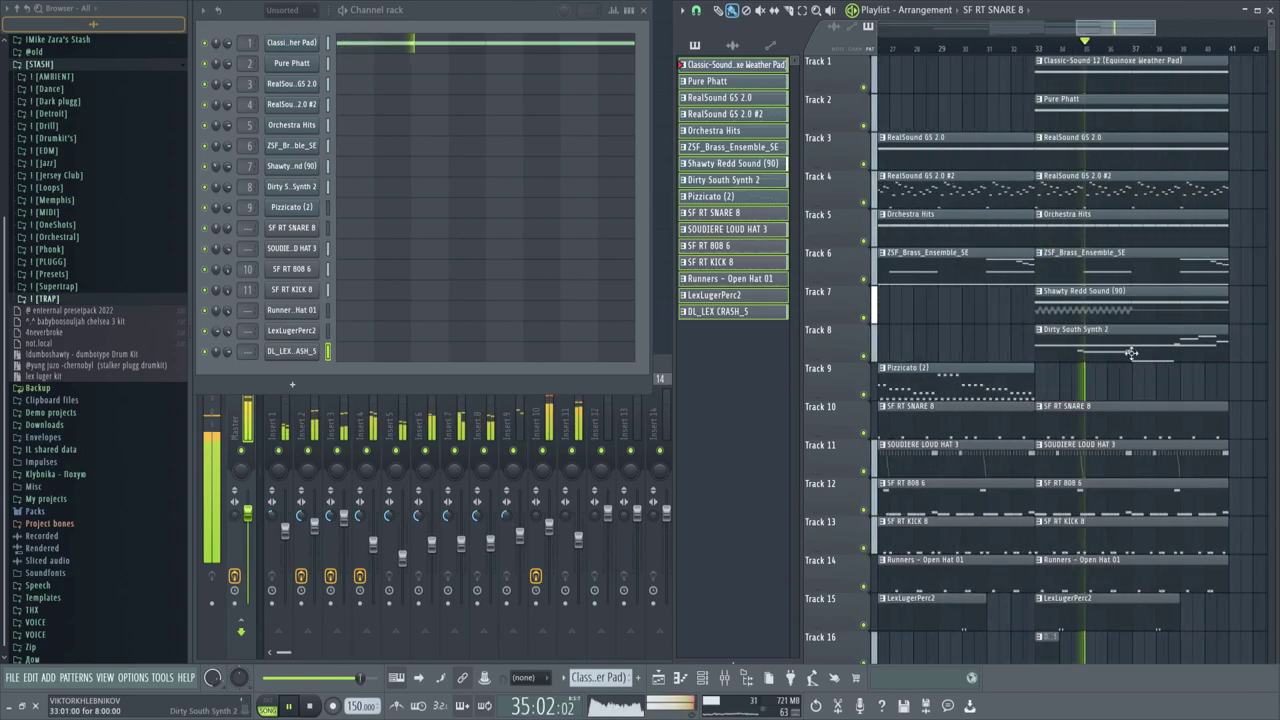
{"action": "scroll", "coordinate": [1107, 388], "scroll_direction": "up", "scroll_amount": 4}
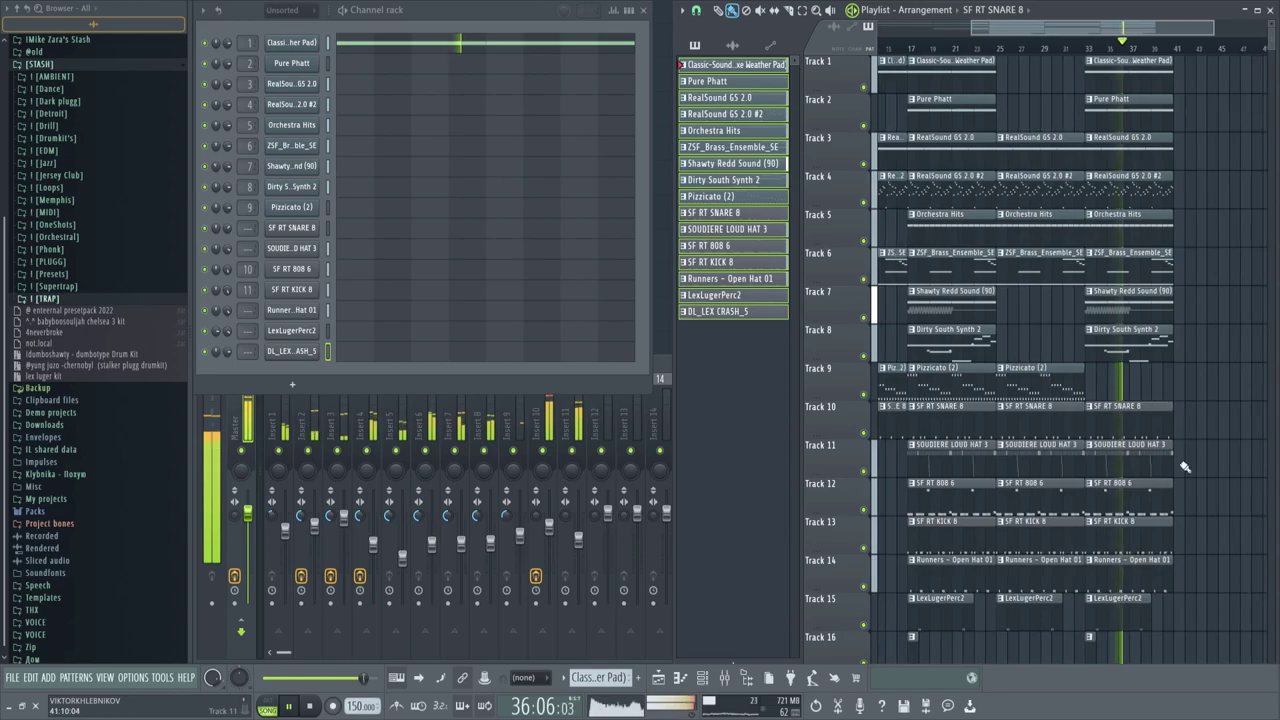
Repeat the clips on tracks 5 to 11 and 13 to 15 at bar 41, leaving out the SF RT 808 6 clip.
{"action": "scroll", "coordinate": [1160, 450], "scroll_direction": "down", "scroll_amount": 4}
{"action": "left_click_drag", "start_coordinate": [1170, 628], "coordinate": [1065, 550]}
{"action": "key", "text": "ctrl+b"}
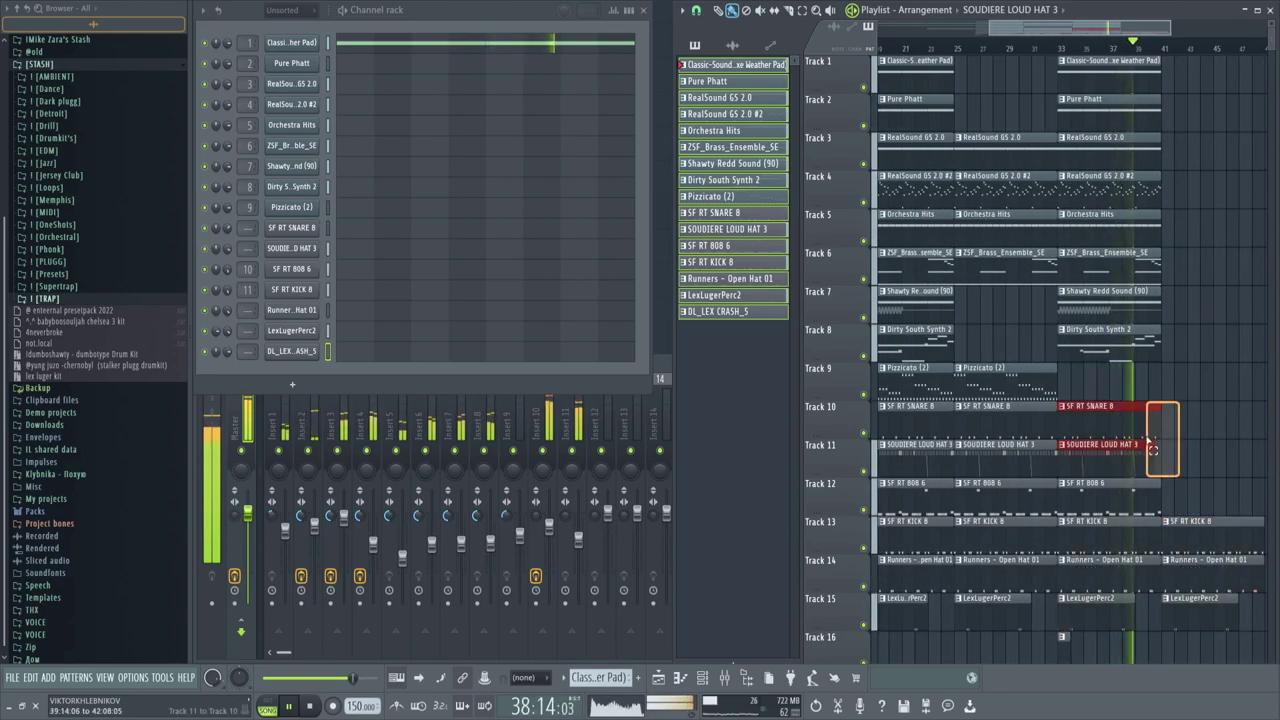
{"action": "left_click", "coordinate": [1165, 385]}
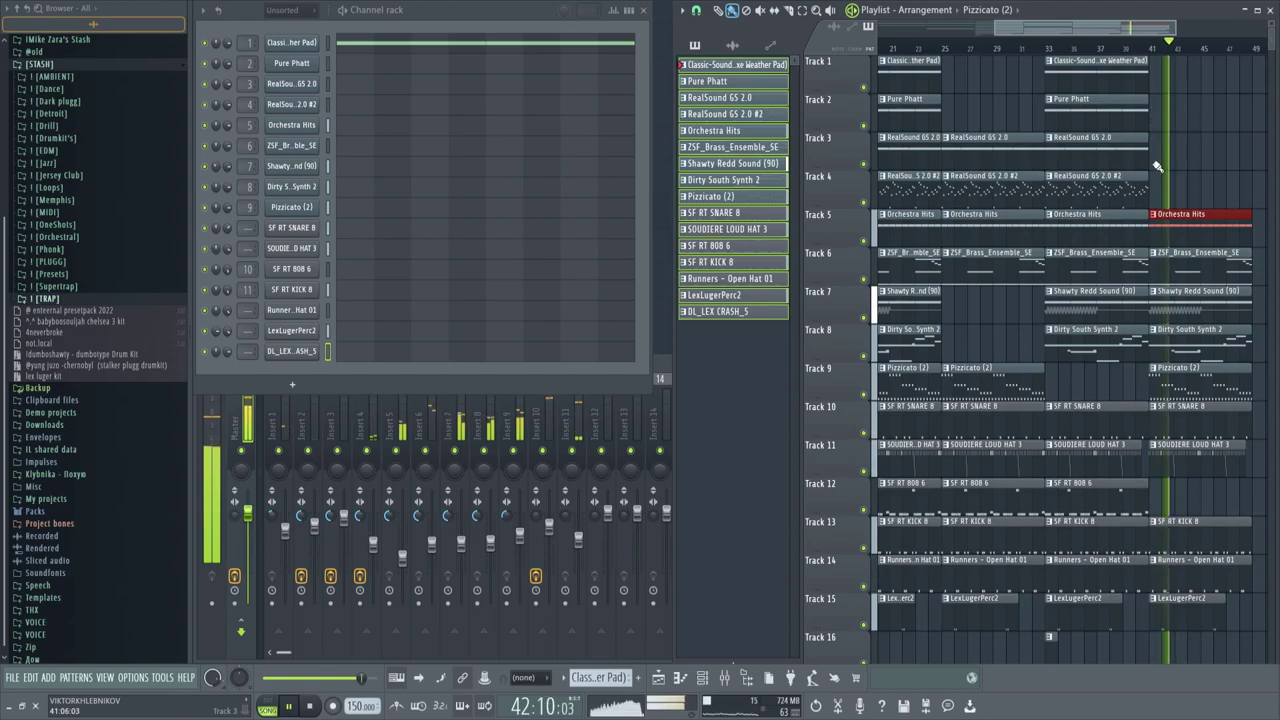
Copy the full section on tracks 1 to 16, including the Pizzicato (2) and crash clips, to bar 49.
{"action": "scroll", "coordinate": [1143, 286], "scroll_direction": "down", "scroll_amount": 5}
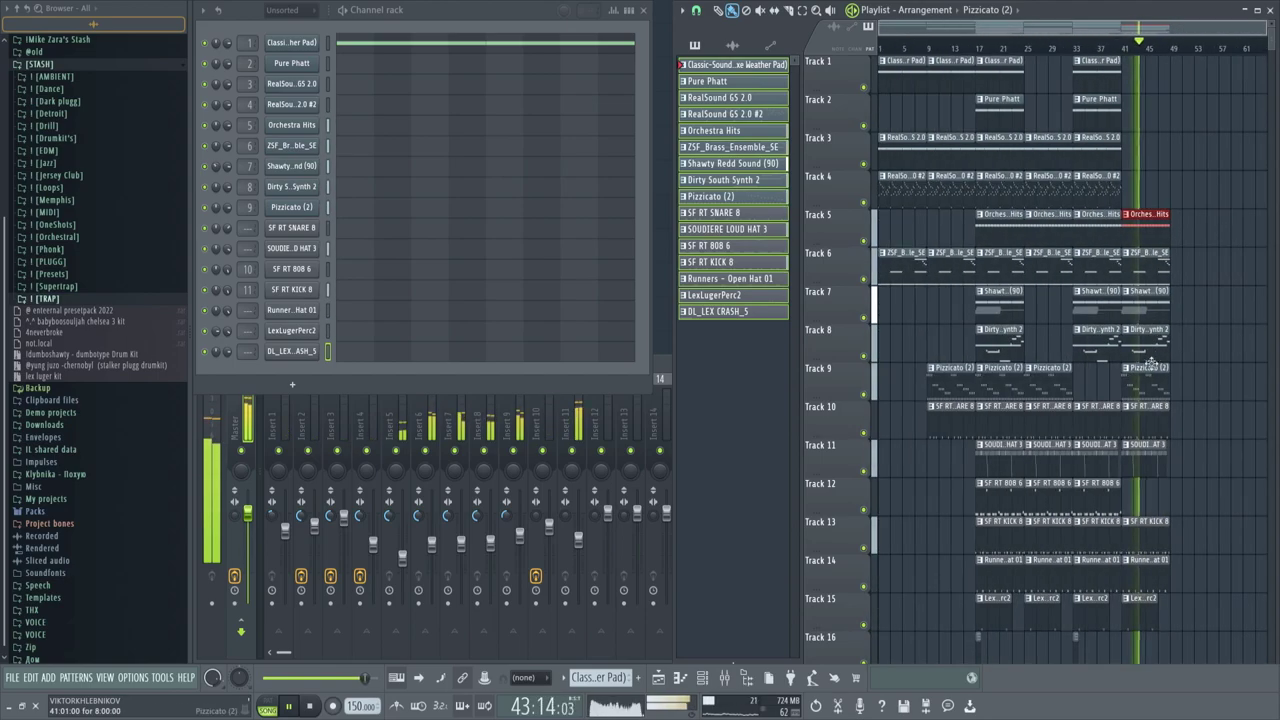
{"action": "scroll", "coordinate": [1115, 464], "scroll_direction": "down", "scroll_amount": 1}
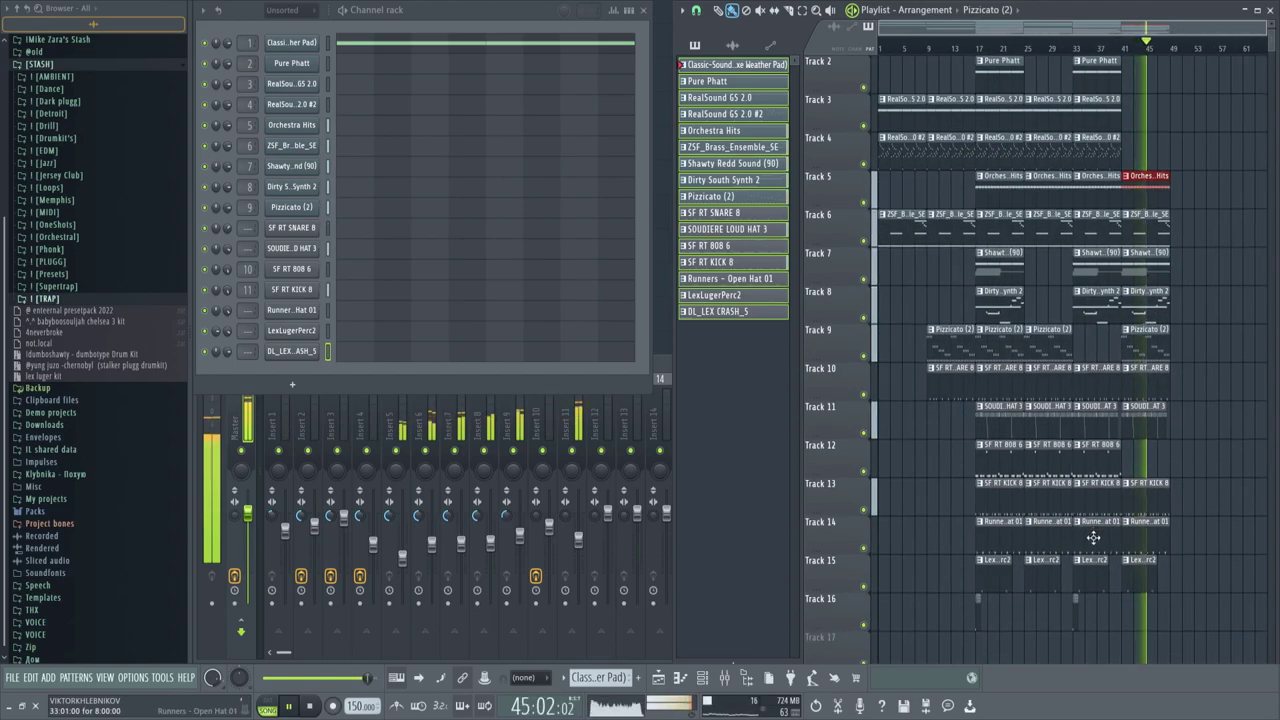
{"action": "left_click_drag", "start_coordinate": [1022, 618], "coordinate": [1150, 428]}
{"action": "left_click", "coordinate": [1146, 645]}
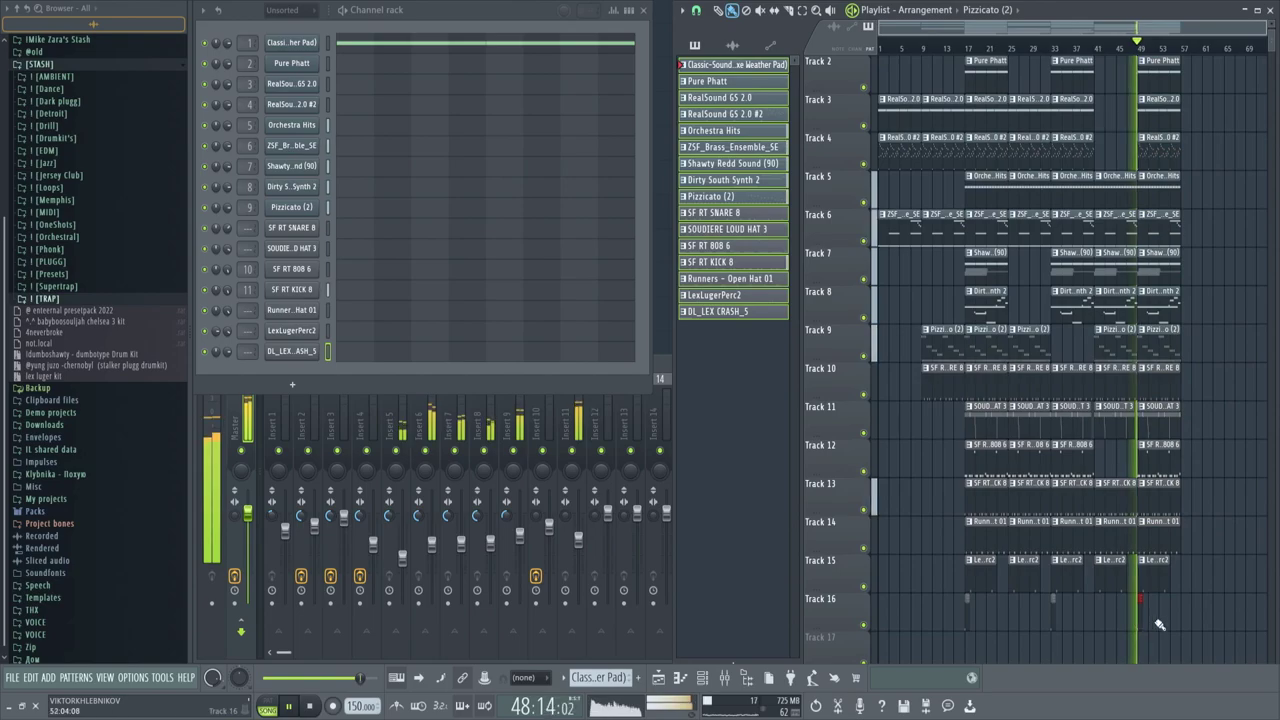
Duplicate the bar 49 section to bar 57 and delete its copies on tracks 1 to 3 and the Dirty South Synth 2 copy.
{"action": "left_click_drag", "start_coordinate": [1183, 283], "coordinate": [1172, 76]}
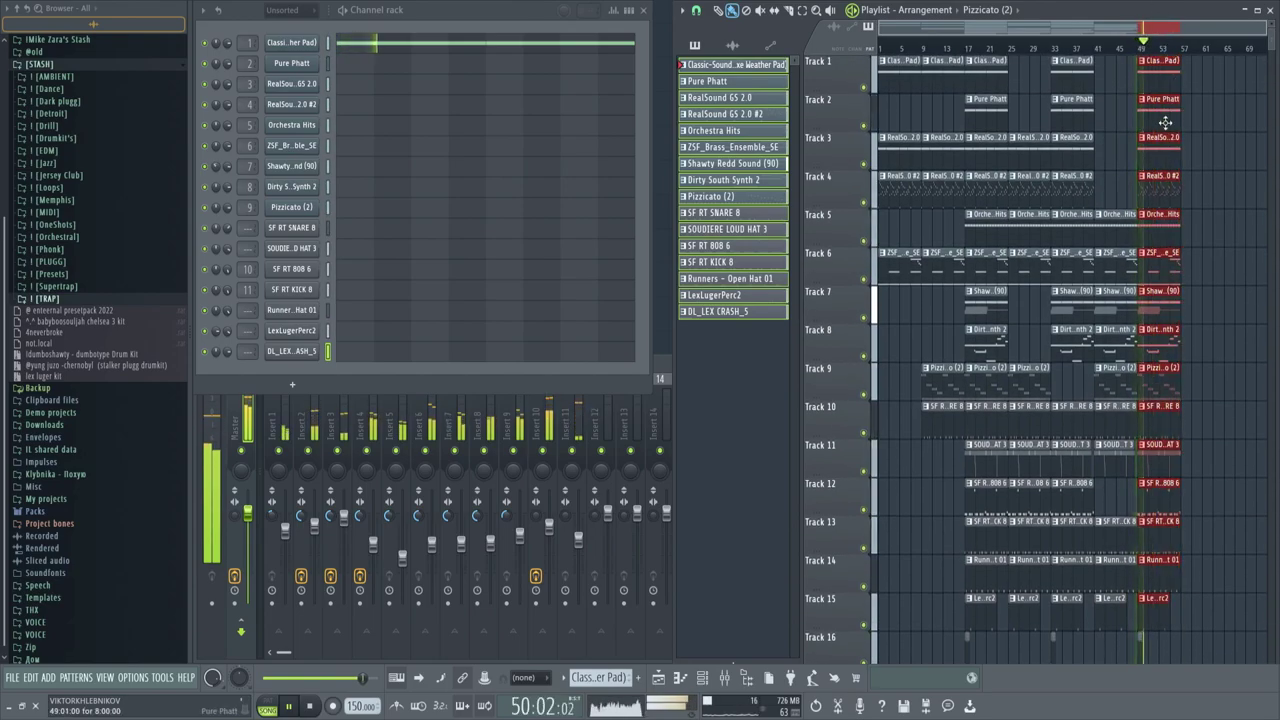
{"action": "key", "text": "ctrl+b"}
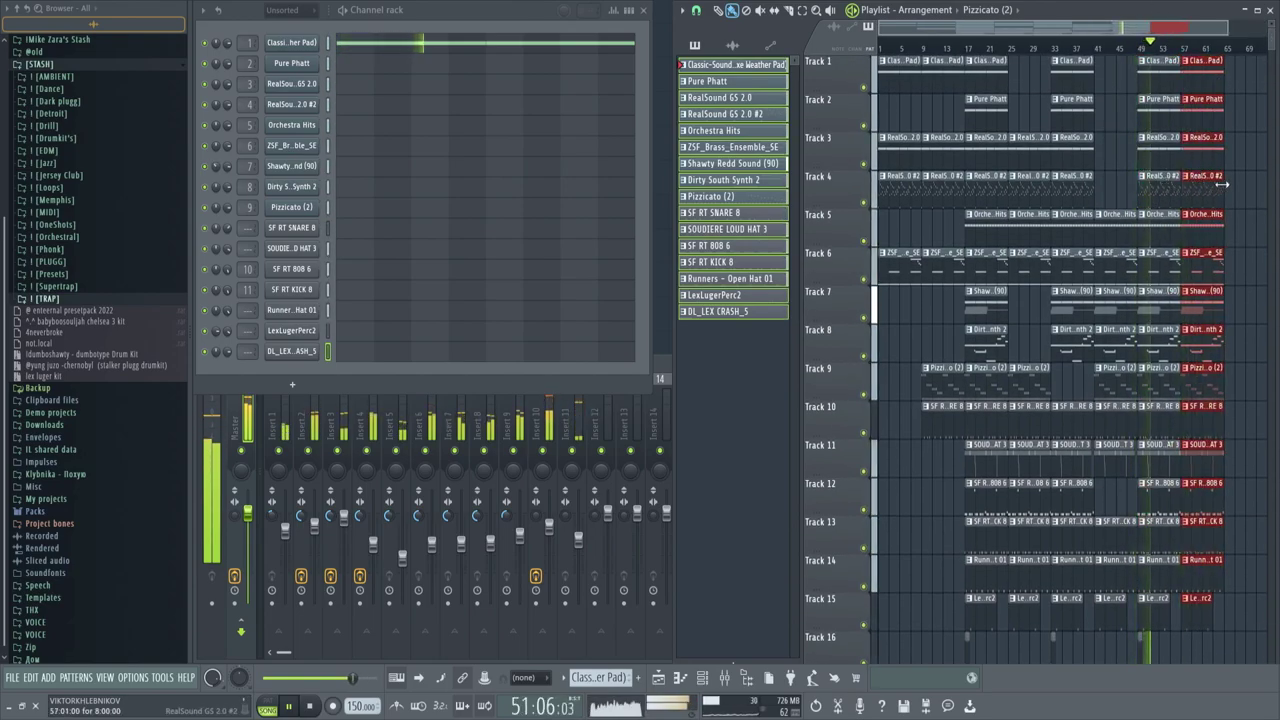
{"action": "left_click_drag", "start_coordinate": [1232, 170], "coordinate": [1210, 74]}
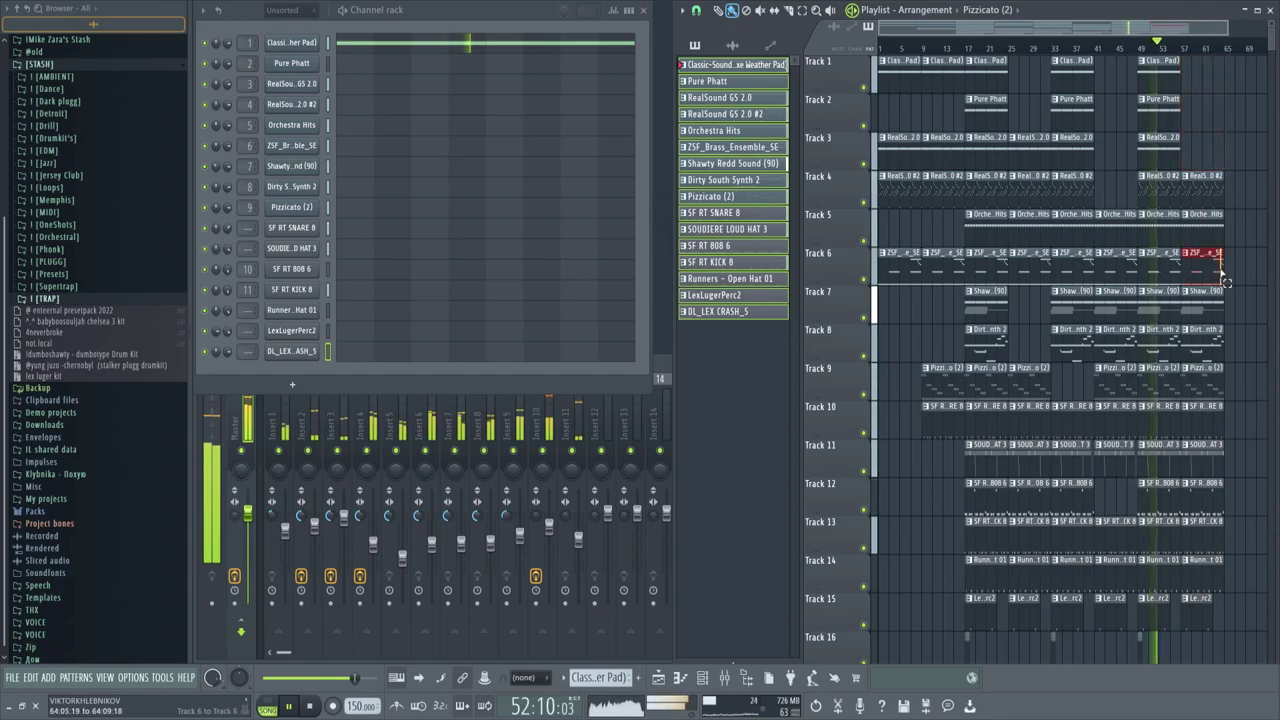
{"action": "scroll", "coordinate": [1238, 300], "scroll_direction": "up", "scroll_amount": 3}
{"action": "right_click", "coordinate": [1180, 345]}
Shorten the SOUDIERE LOUD HAT 3, SF RT 808 6 and SF RT KICK 8 clips at bar 49 to a length of 7:08:00.
{"action": "scroll", "coordinate": [1150, 370], "scroll_direction": "up", "scroll_amount": 2}
{"action": "left_click_drag", "start_coordinate": [1077, 449], "coordinate": [1065, 450]}
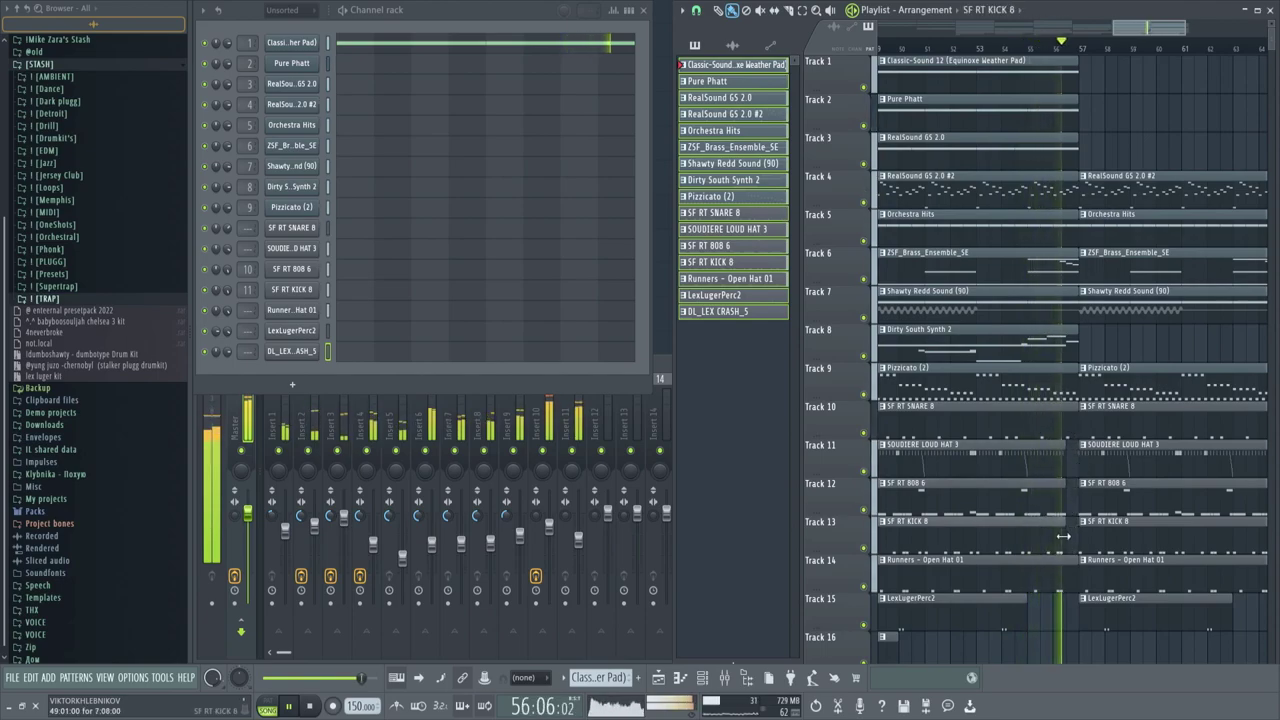
{"action": "scroll", "coordinate": [1080, 520], "scroll_direction": "up", "scroll_amount": 3}
{"action": "scroll", "coordinate": [1085, 528], "scroll_direction": "down", "scroll_amount": 6}
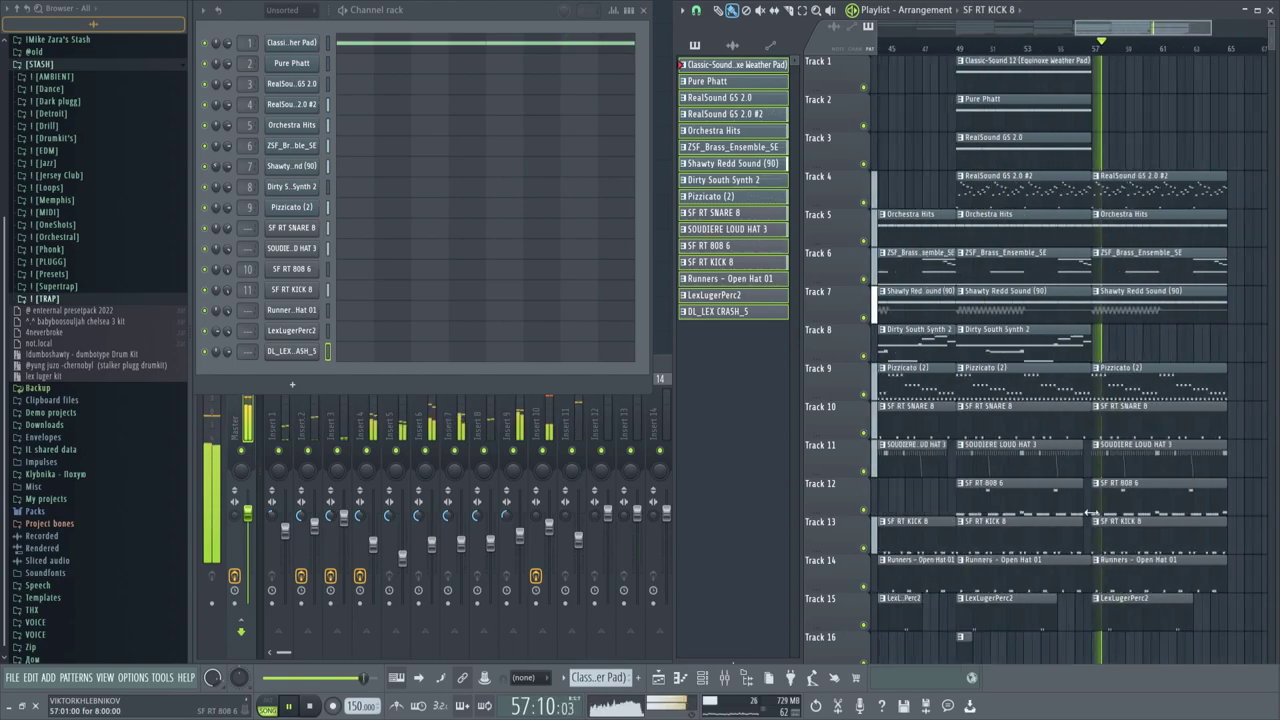
Add a Pizzicato (2) clip trimmed to about one bar at bar 65 on track 9 as the ending, and stop playback.
{"action": "scroll", "coordinate": [1106, 578], "scroll_direction": "down", "scroll_amount": 3}
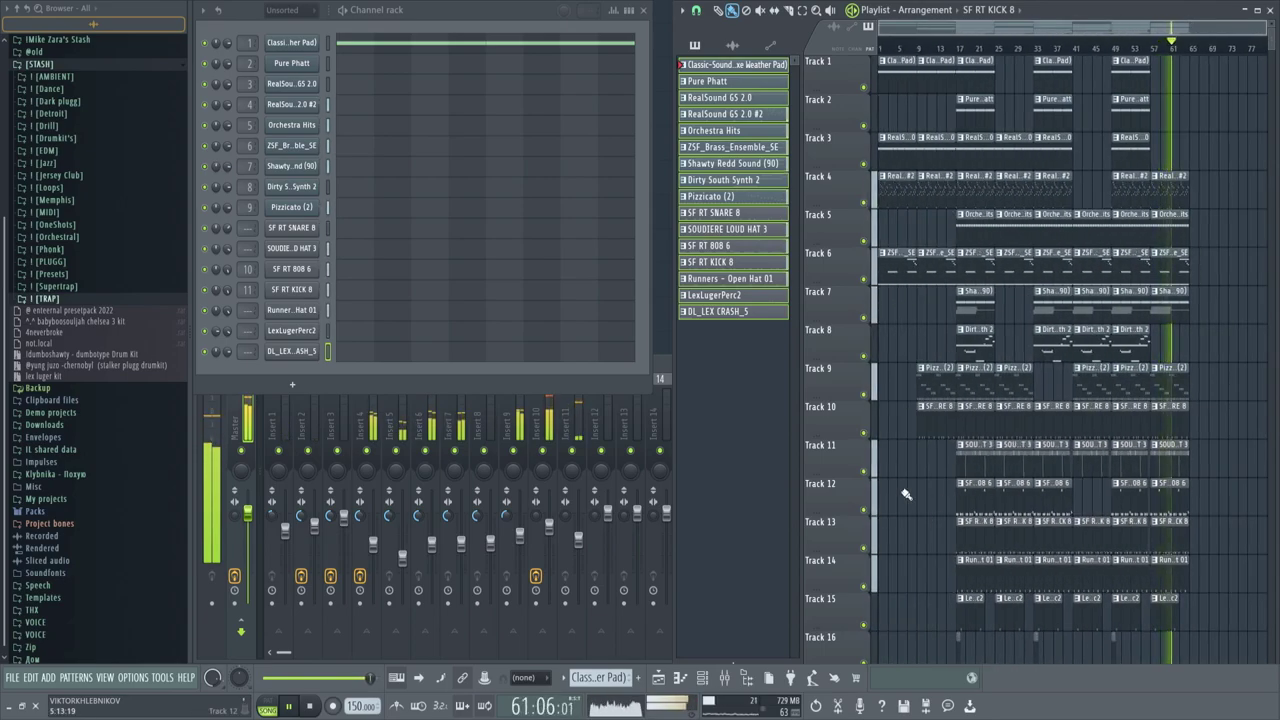
{"action": "scroll", "coordinate": [1245, 388], "scroll_direction": "down", "scroll_amount": 1}
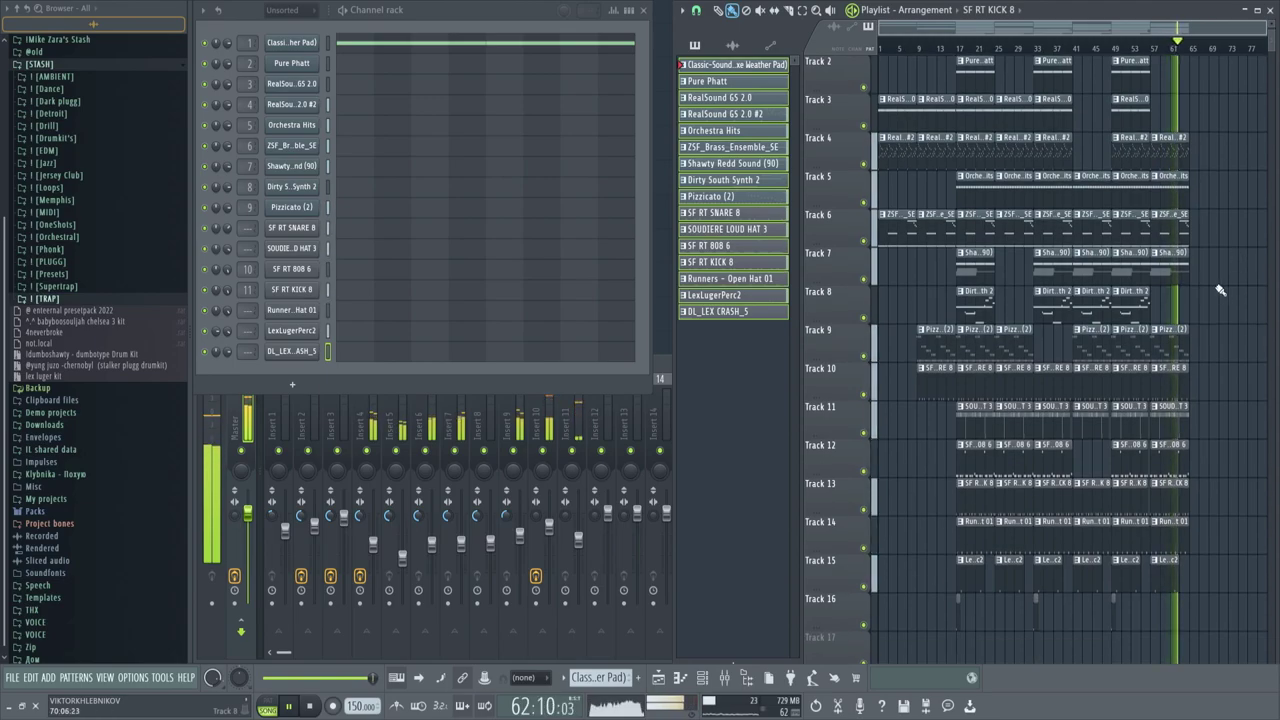
{"action": "scroll", "coordinate": [1190, 355], "scroll_direction": "up", "scroll_amount": 3}
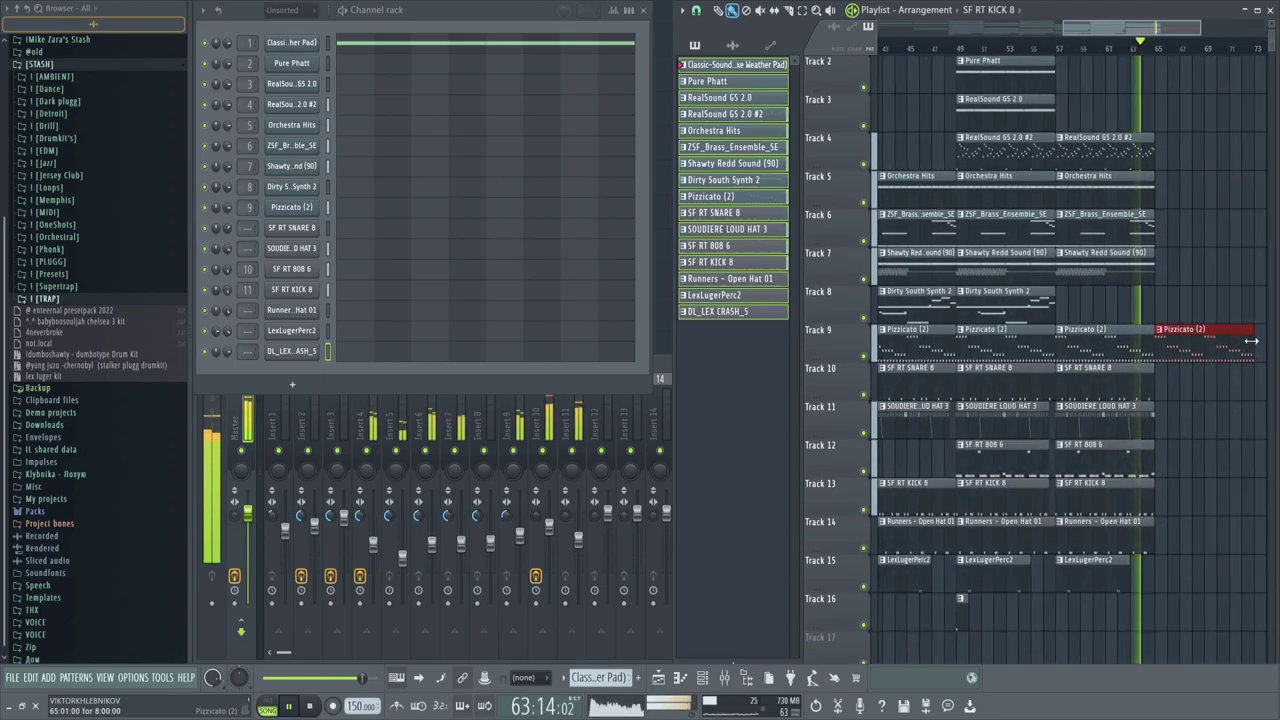
{"action": "scroll", "coordinate": [1155, 355], "scroll_direction": "up", "scroll_amount": 4}
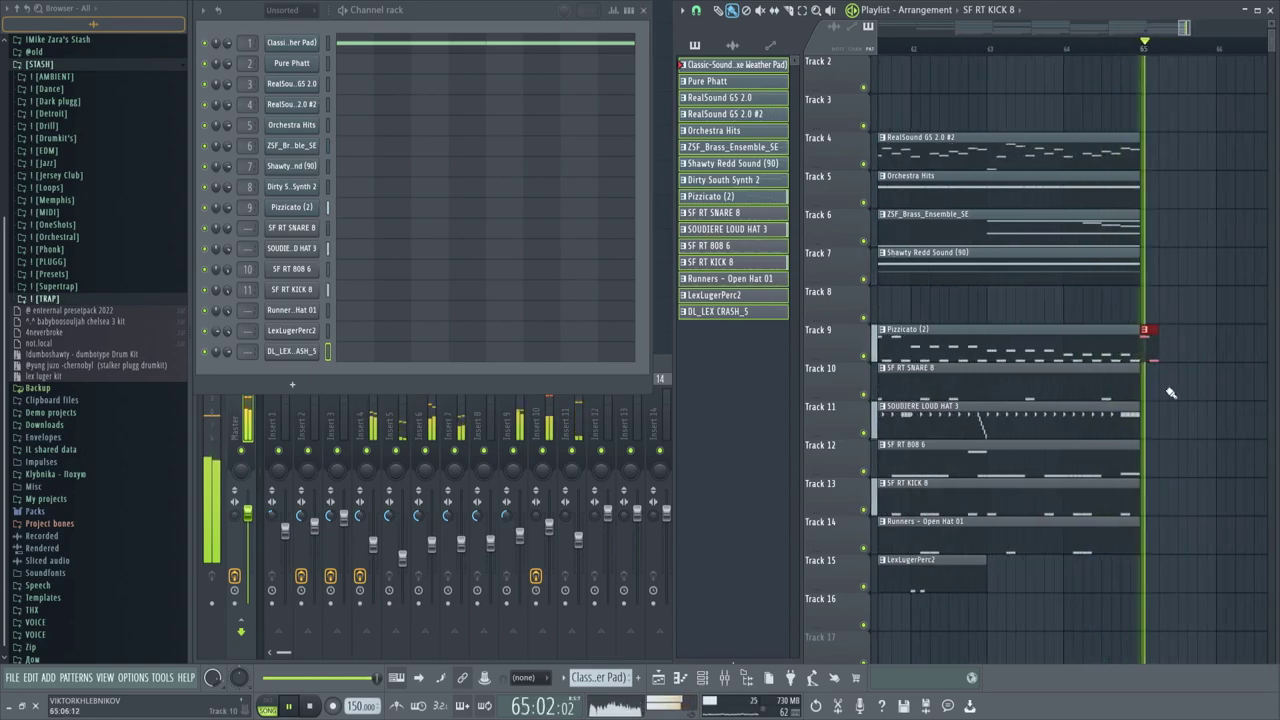
{"action": "left_click_drag", "start_coordinate": [1156, 352], "coordinate": [1238, 336]}
{"action": "scroll", "coordinate": [1163, 351], "scroll_direction": "down", "scroll_amount": 5}
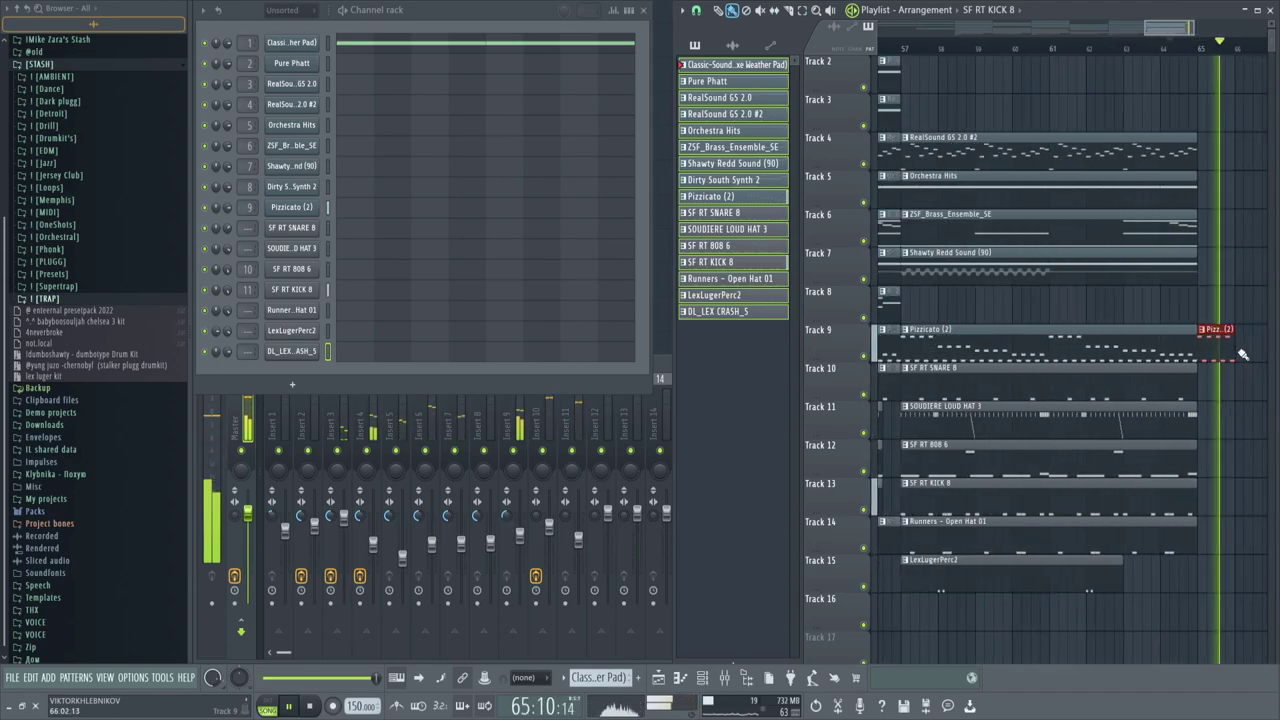
{"action": "scroll", "coordinate": [1232, 389], "scroll_direction": "down", "scroll_amount": 10}
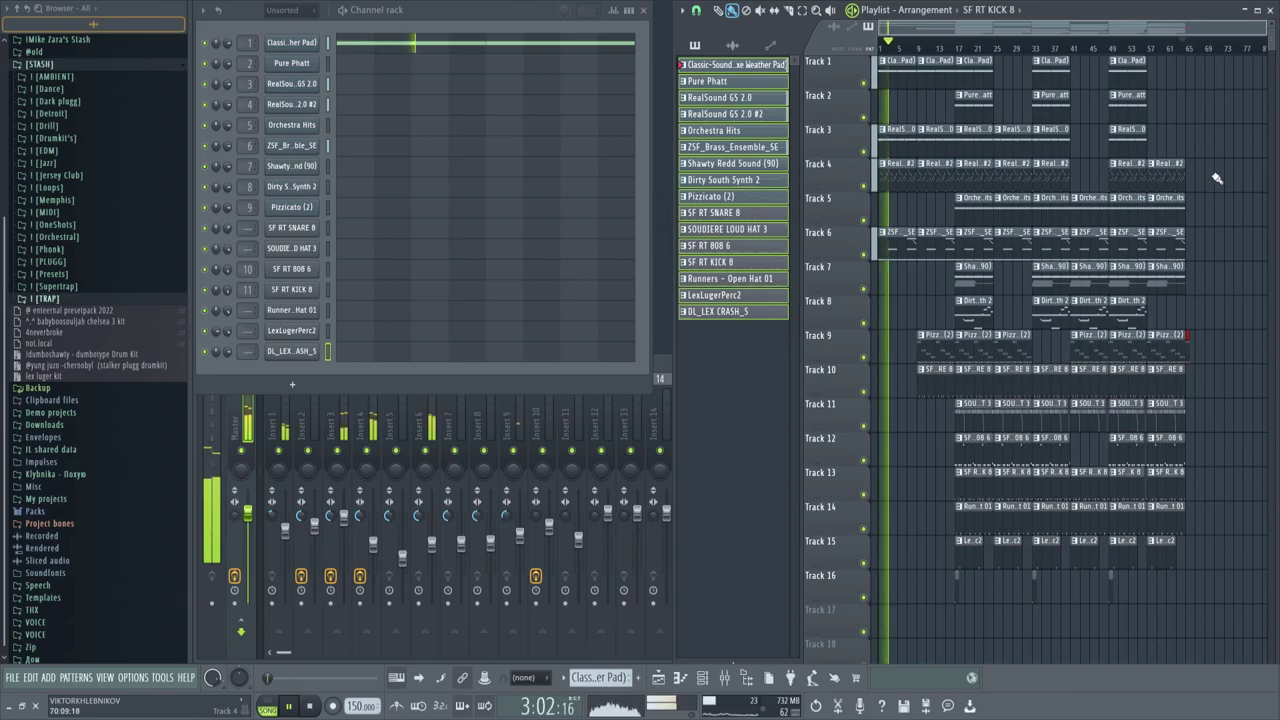
{"action": "key", "text": "space"}
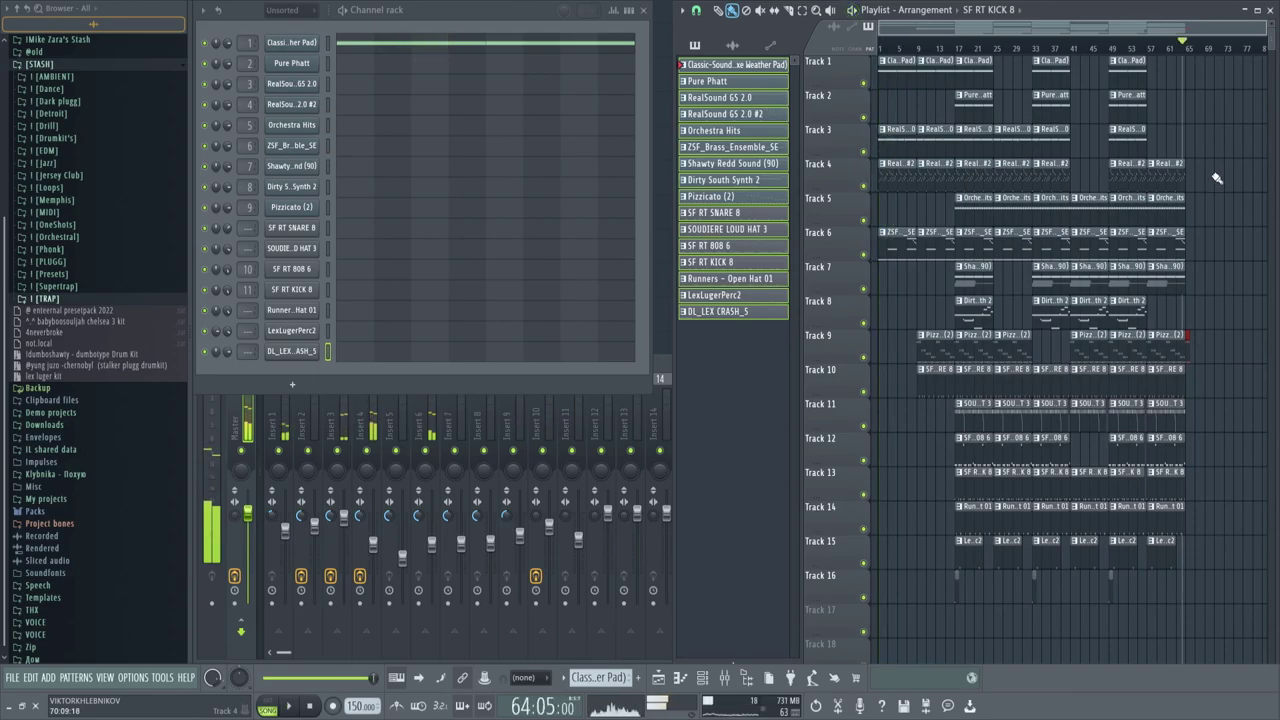